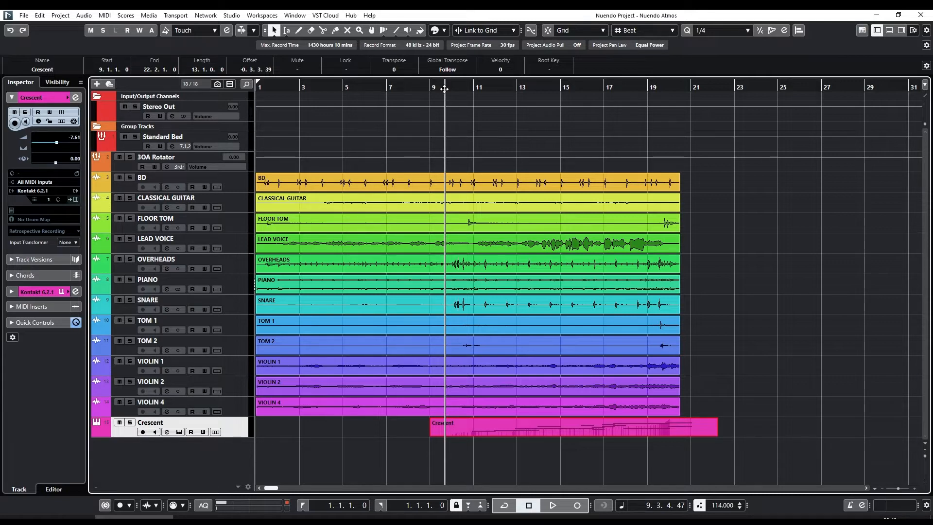
Step: Look over the mixer channels, then play back the project from the track arrangement and stop playback
{"action": "key", "text": "F3"}
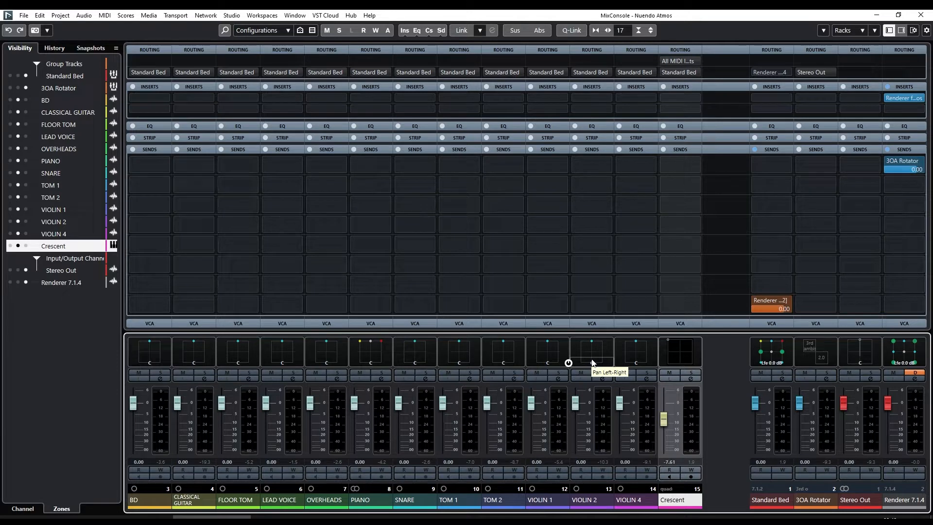
{"action": "key", "text": "F3"}
{"action": "key", "text": "space"}
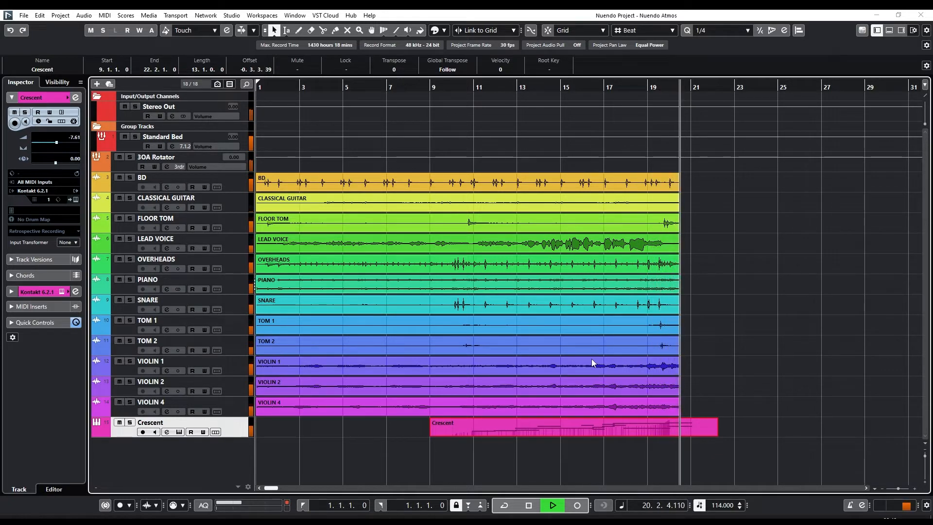
{"action": "key", "text": "space"}
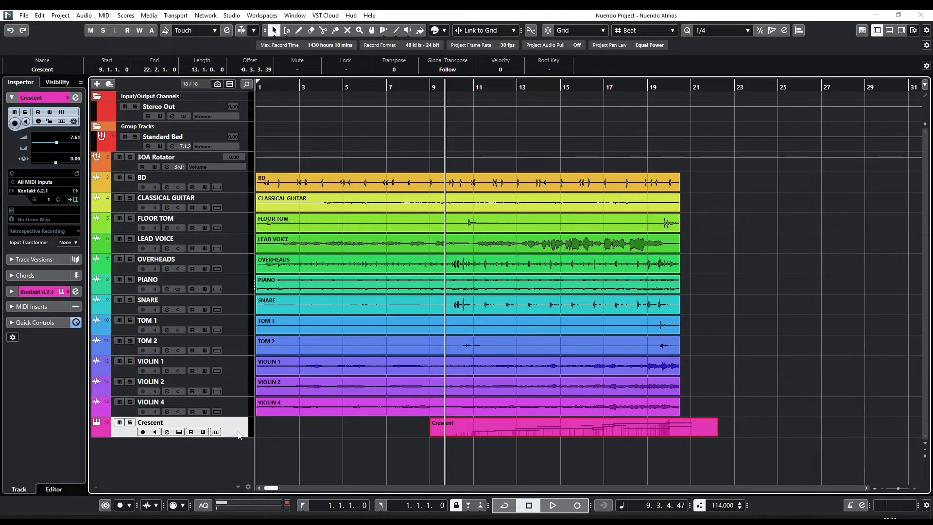
Step: Inspect the Crescent track's Kontakt instrument on its Main page, and close the instrument window
{"action": "left_click", "coordinate": [179, 432]}
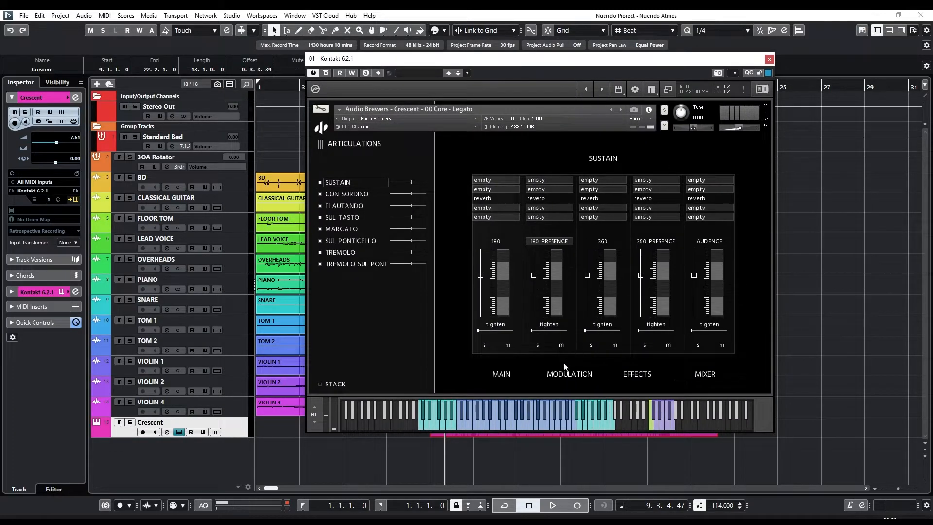
{"action": "left_click", "coordinate": [501, 374]}
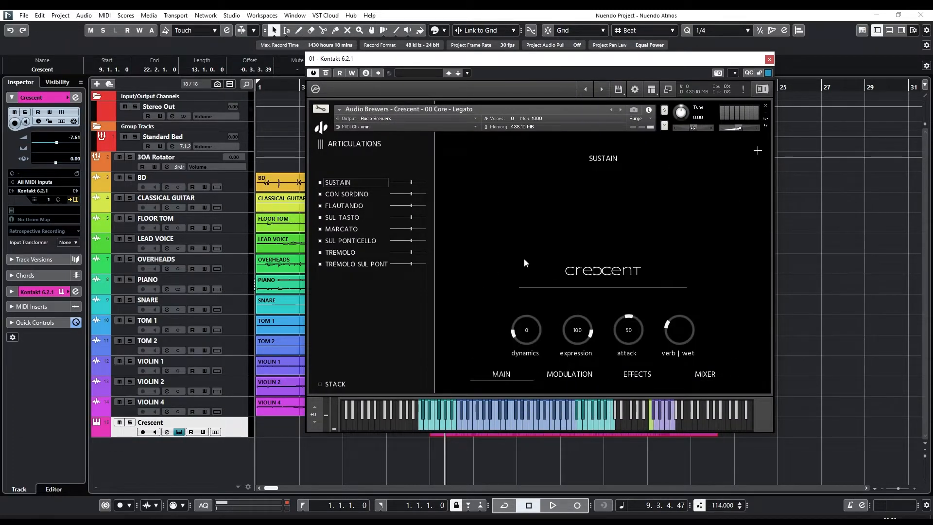
{"action": "left_click", "coordinate": [769, 59]}
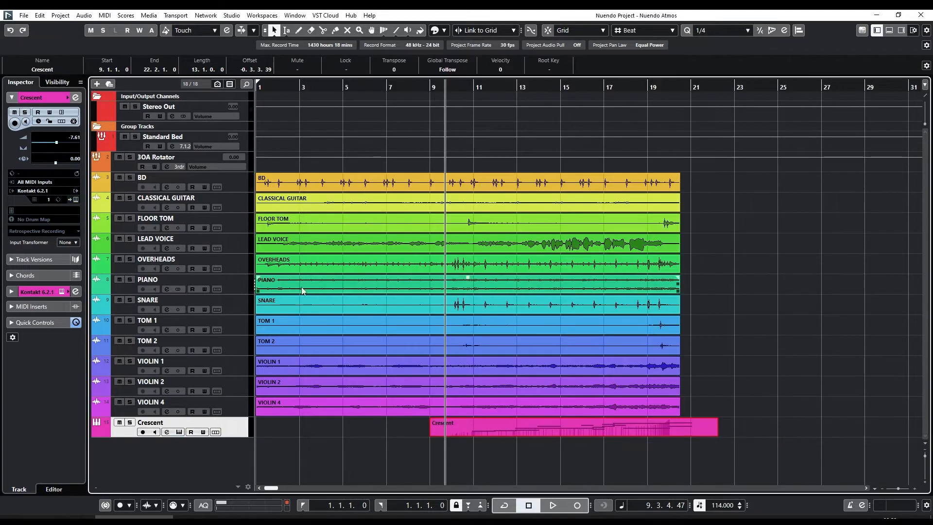
Step: Inspect the downmix formats offered by the Renderer for Dolby Atmos on the Renderer 7.1.4 output channel, and close the plug-in
{"action": "key", "text": "F3"}
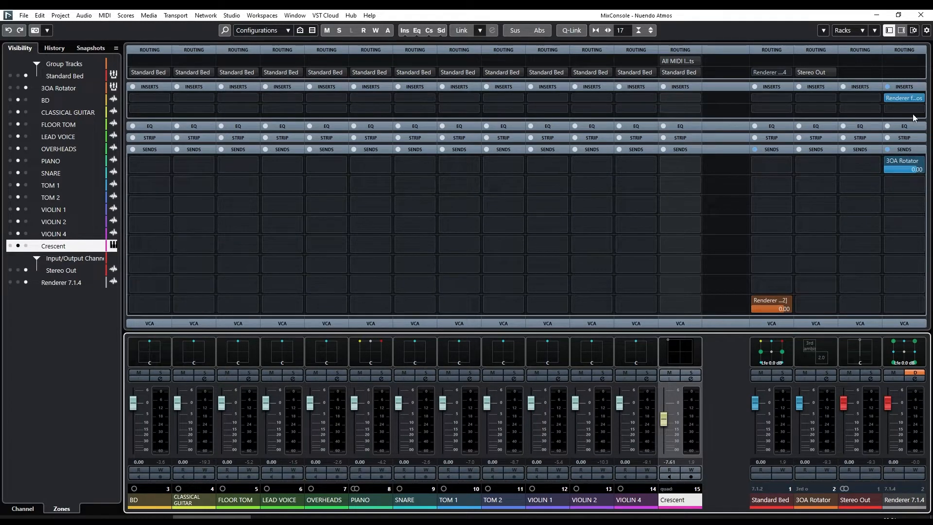
{"action": "left_click", "coordinate": [897, 97]}
{"action": "left_click_drag", "start_coordinate": [584, 75], "coordinate": [562, 87]}
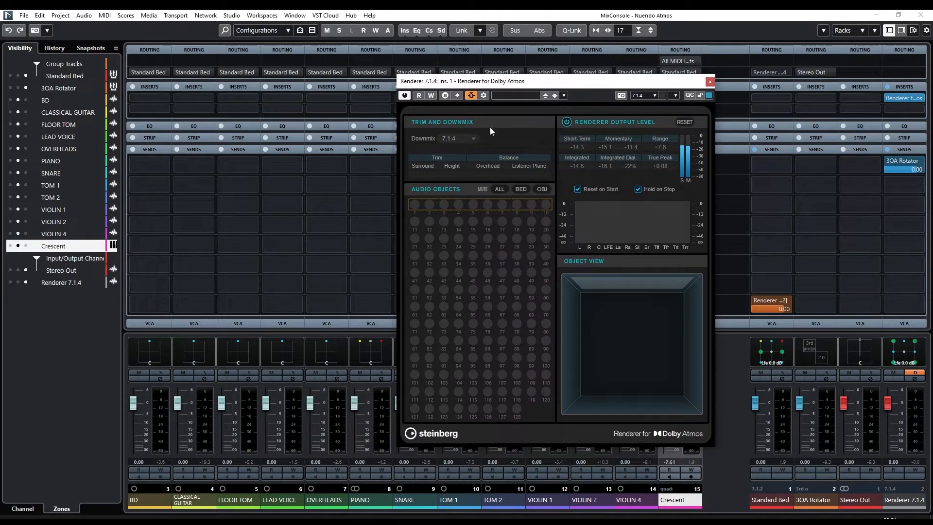
{"action": "left_click", "coordinate": [458, 138]}
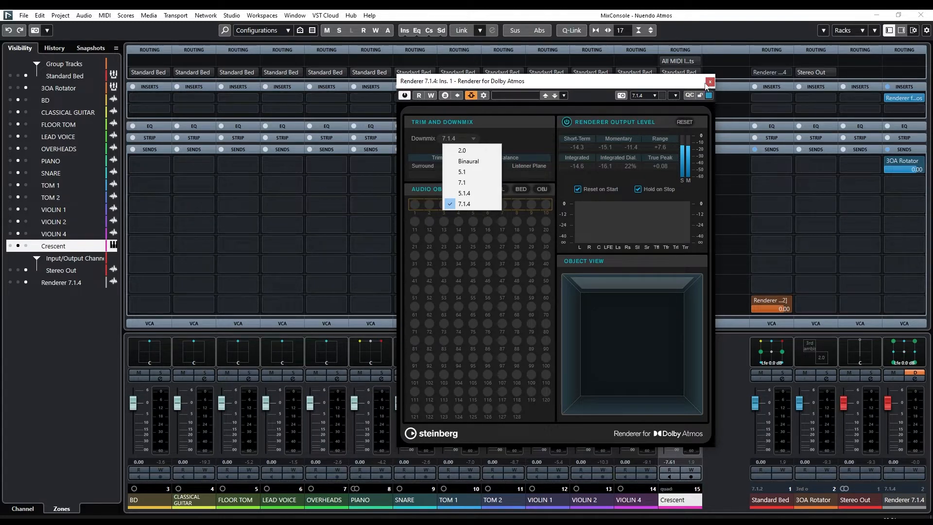
{"action": "left_click", "coordinate": [710, 84]}
Step: Check the output bus assignments in the audio connections and select the Renderer 7.1.4 channel in the mixer
{"action": "key", "text": "F4"}
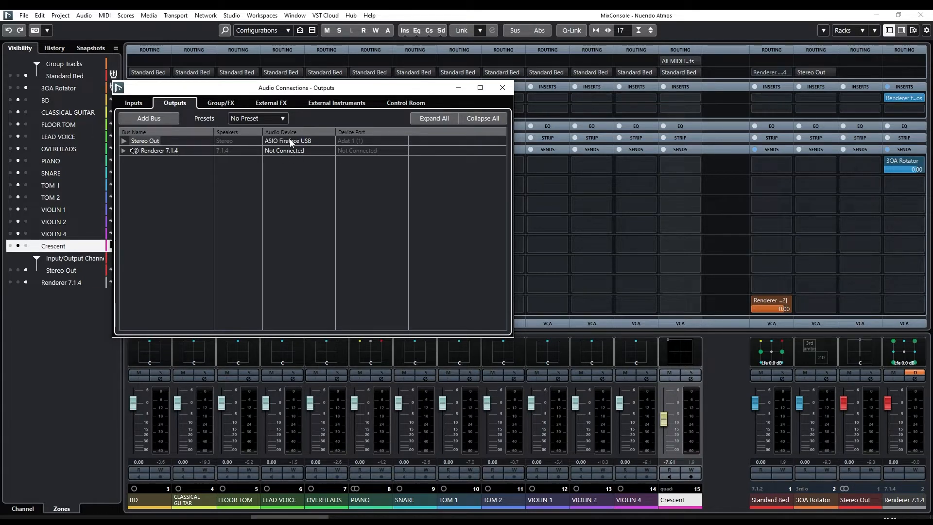
{"action": "left_click", "coordinate": [502, 87]}
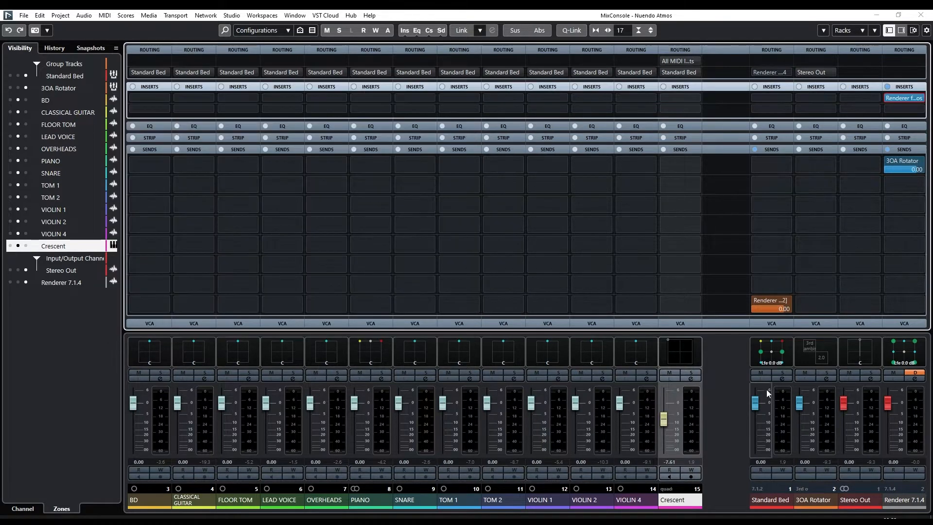
{"action": "left_click", "coordinate": [893, 501]}
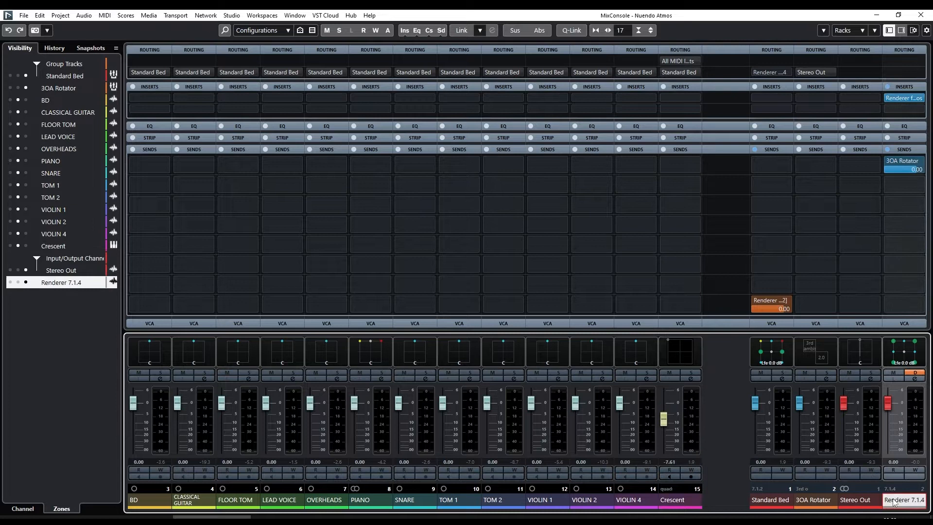
Step: Show the 3OA Rotator channel's AmbiDecoder and rotate the head-tracking yaw to about -92.8° during playback
{"action": "left_click", "coordinate": [818, 500]}
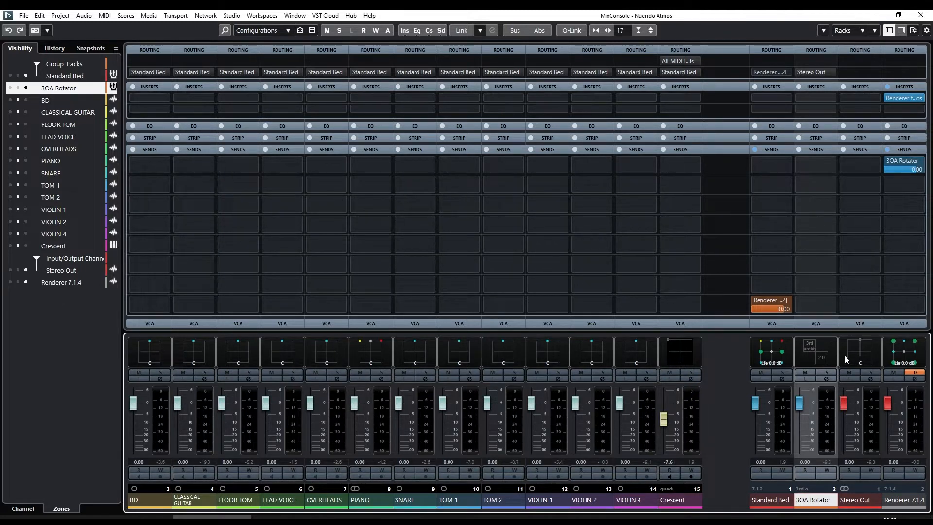
{"action": "double_click", "coordinate": [821, 349]}
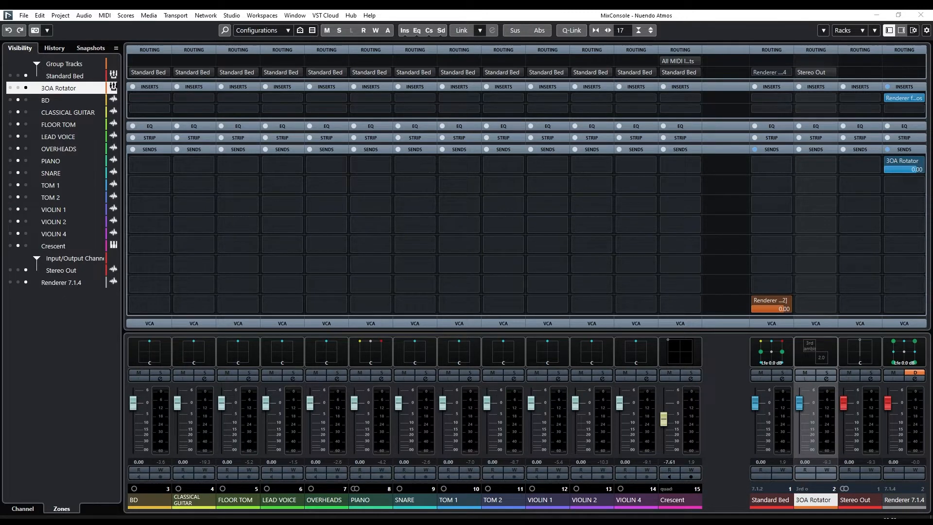
{"action": "left_click_drag", "start_coordinate": [119, 108], "coordinate": [544, 83]}
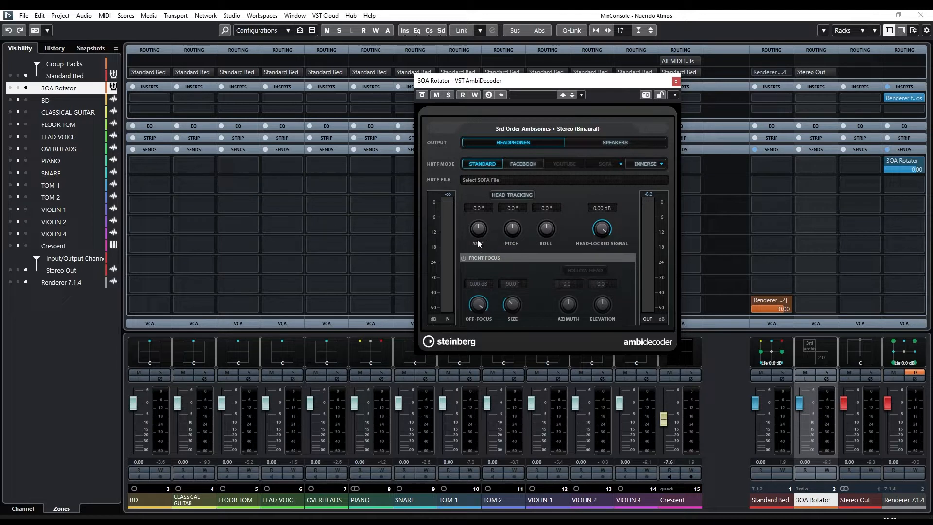
{"action": "key", "text": "space"}
{"action": "left_click_drag", "start_coordinate": [478, 235], "coordinate": [494, 301]}
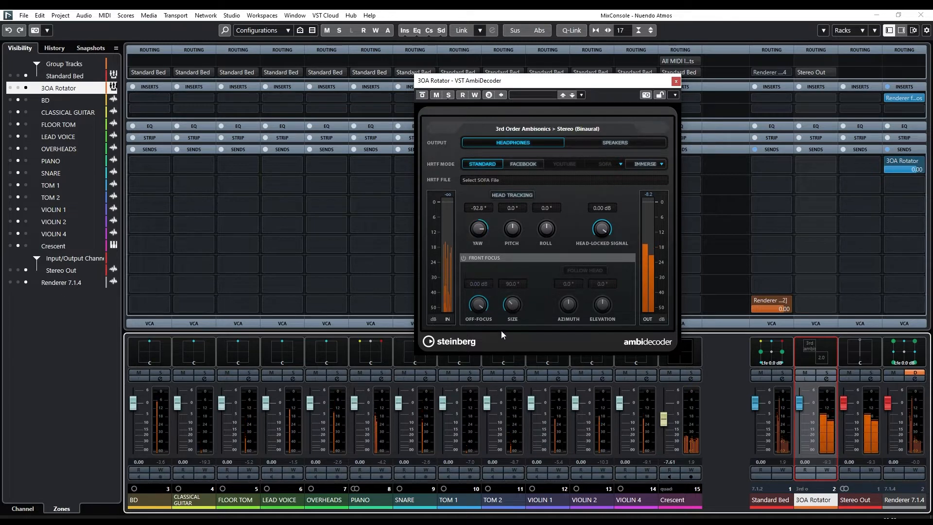
Step: Reset the AmbiDecoder's yaw to 0.0°, try the pitch rotation, and close the decoder with pitch at 0.0°
{"action": "left_click", "coordinate": [479, 238], "text": "ctrl"}
{"action": "mouse_move", "coordinate": [517, 234]}
{"action": "left_mouse_down"}
{"action": "mouse_move", "coordinate": [512, 173]}
{"action": "mouse_move", "coordinate": [502, 236]}
{"action": "mouse_move", "coordinate": [513, 291]}
{"action": "mouse_move", "coordinate": [511, 227]}
{"action": "left_mouse_up"}
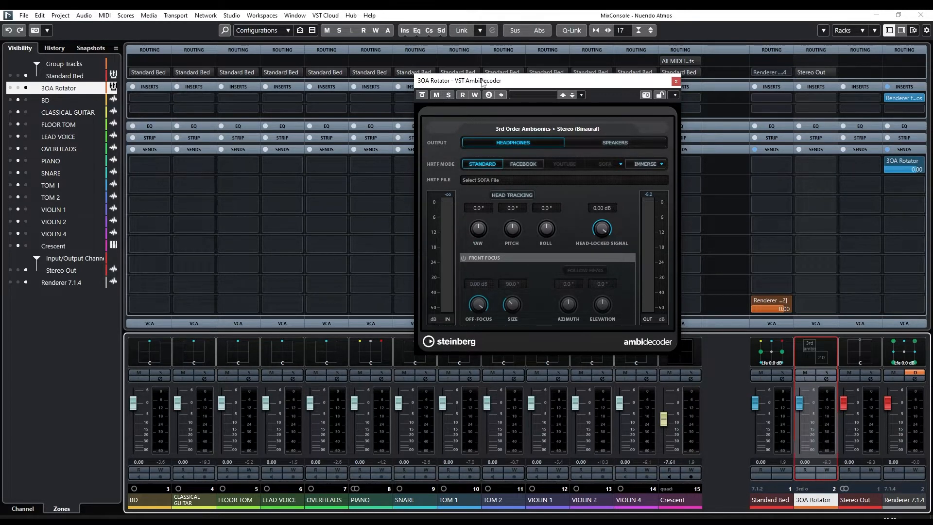
{"action": "left_click_drag", "start_coordinate": [481, 80], "coordinate": [514, 36]}
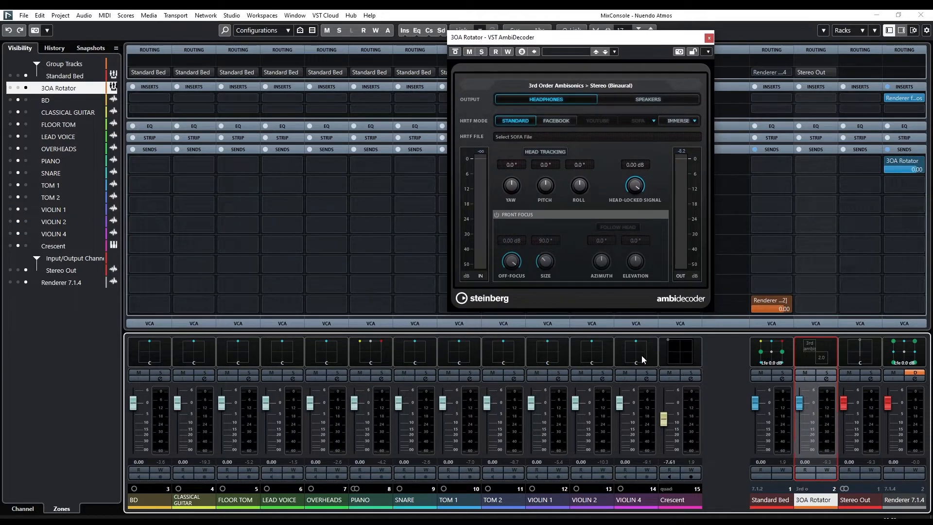
{"action": "left_click", "coordinate": [710, 37]}
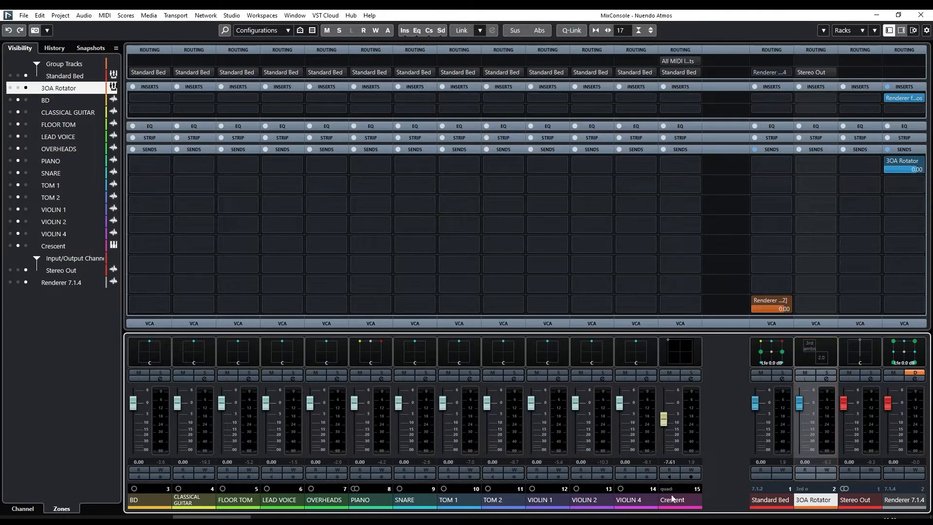
Step: View the Crescent channel's ab Decoder settings for Surround 7.1.2, close the decoder, and select the PIANO channel
{"action": "left_click", "coordinate": [696, 499]}
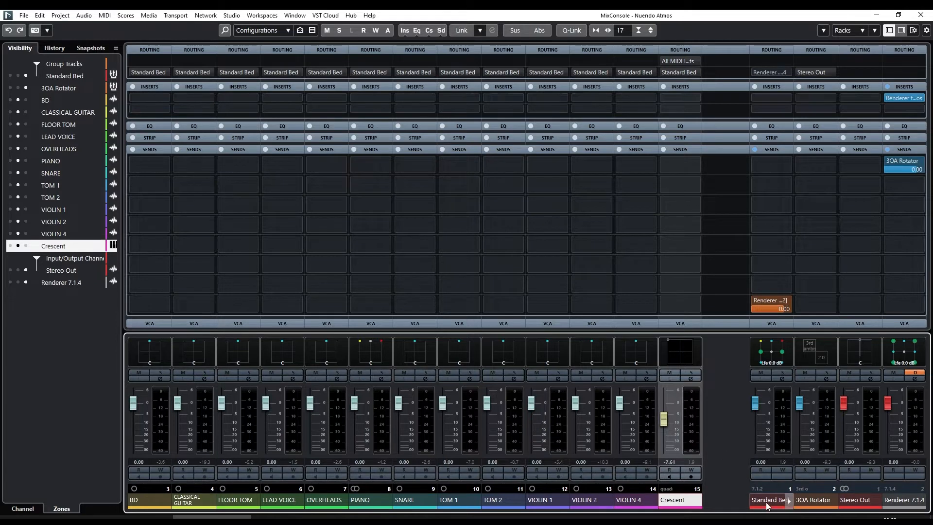
{"action": "double_click", "coordinate": [676, 351]}
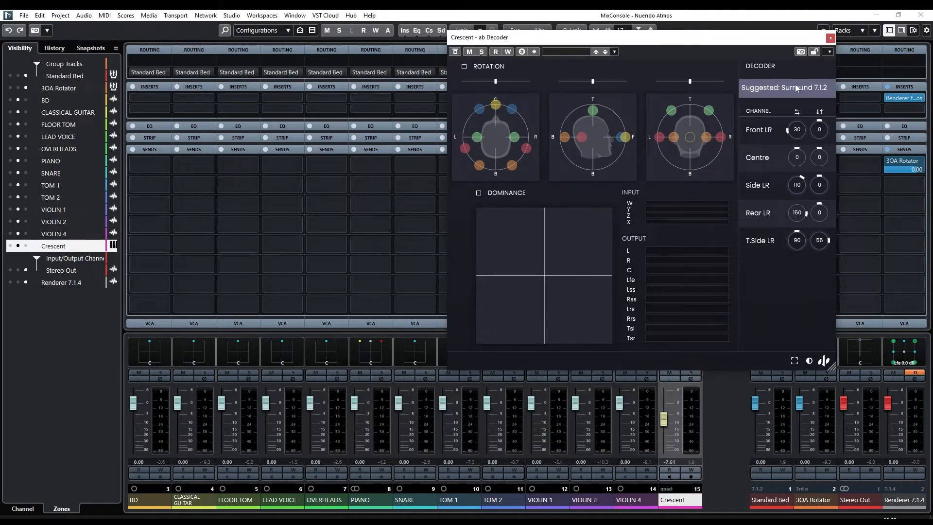
{"action": "left_click", "coordinate": [831, 38]}
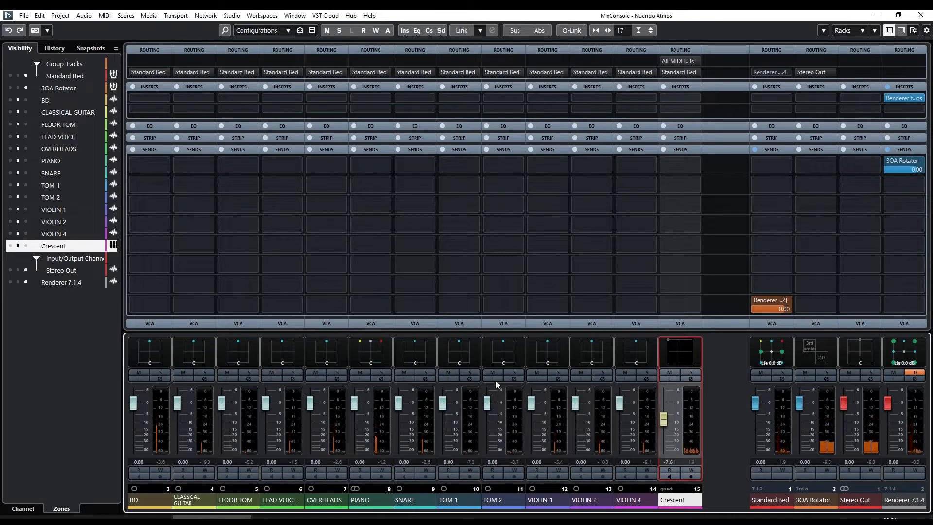
{"action": "left_click", "coordinate": [369, 502]}
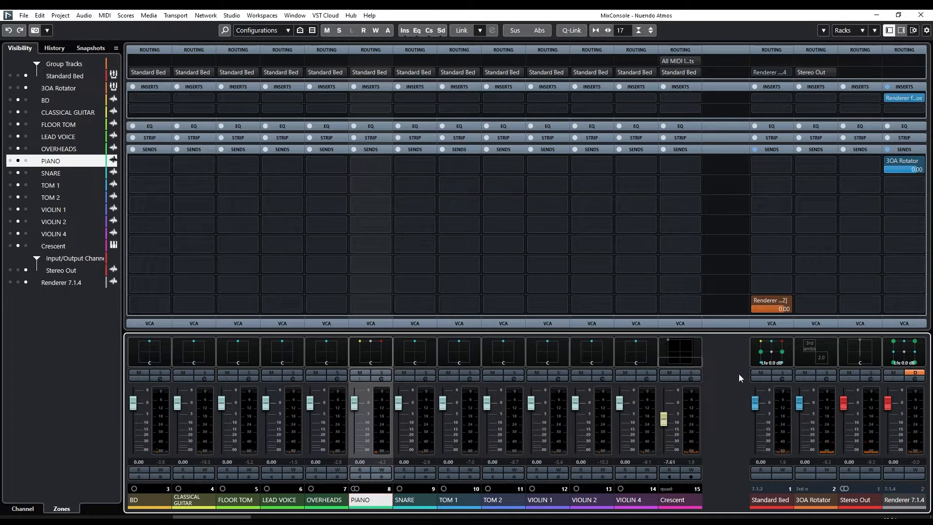
Step: Add a 7.1.4 group track named Drums Object inside the group folder, routed to Standard Bed
{"action": "key", "text": "F3"}
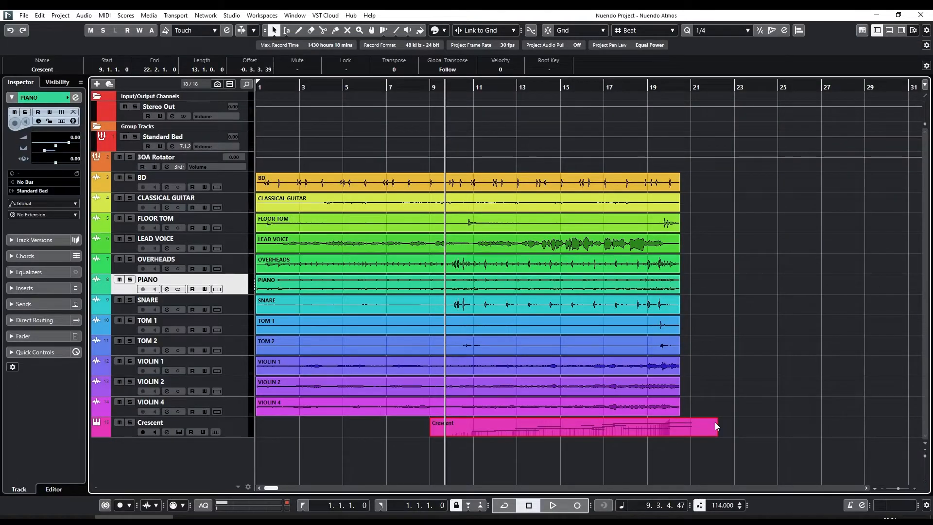
{"action": "left_click", "coordinate": [237, 185]}
{"action": "right_click", "coordinate": [199, 447]}
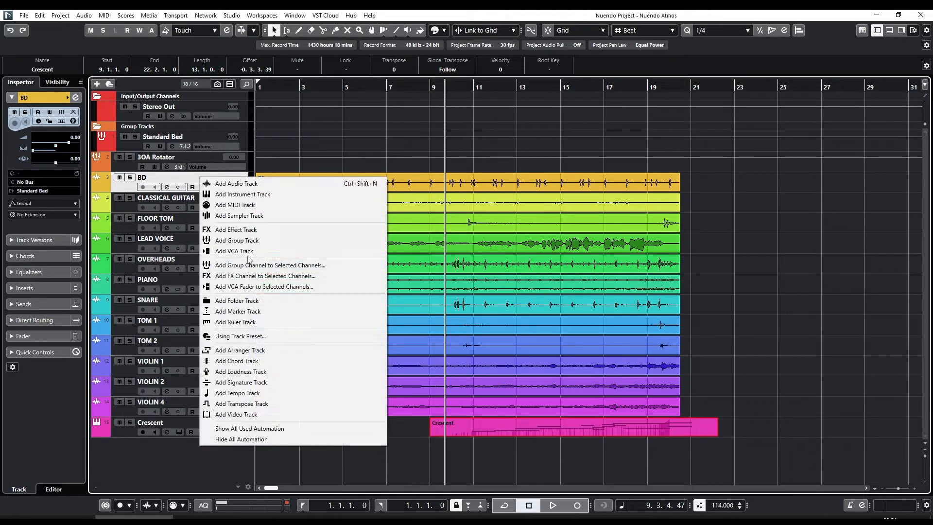
{"action": "left_click", "coordinate": [233, 226]}
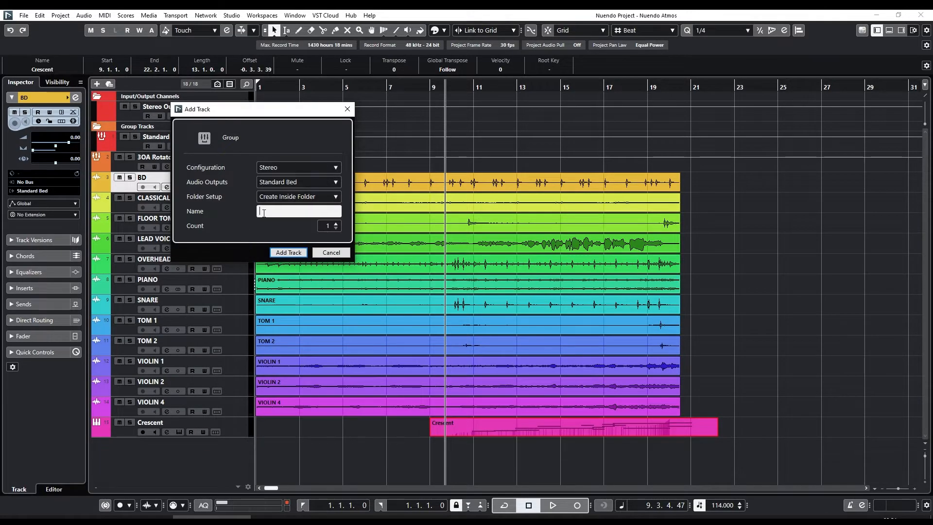
{"action": "type", "text": "Drums Object"}
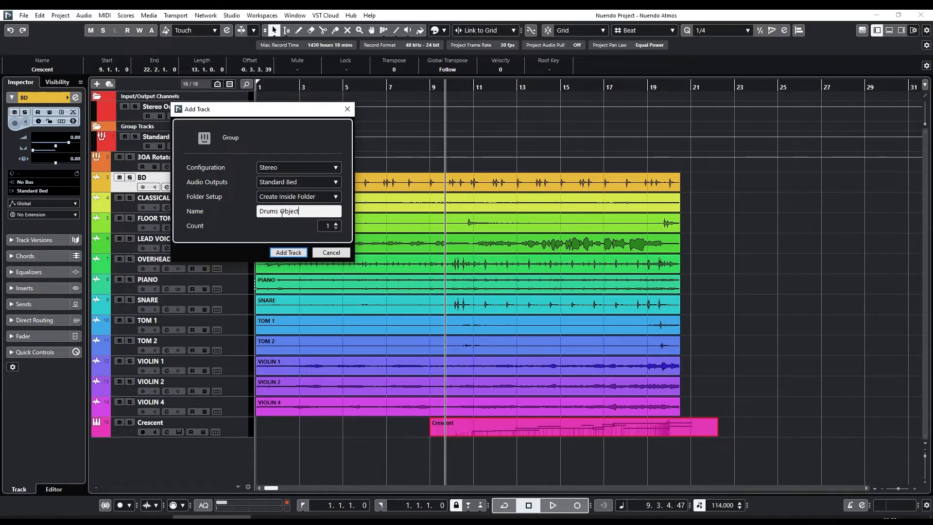
{"action": "left_click", "coordinate": [270, 168]}
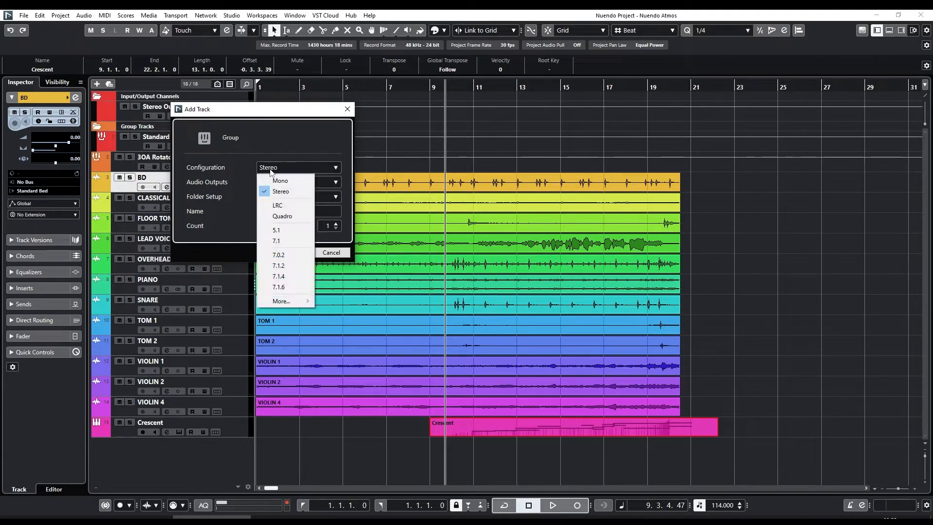
{"action": "left_click", "coordinate": [285, 278]}
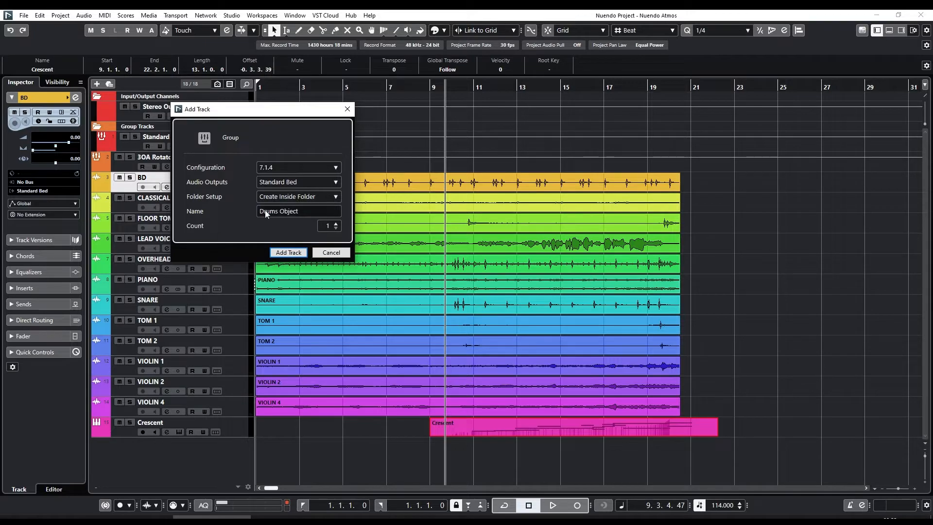
{"action": "left_click", "coordinate": [300, 256]}
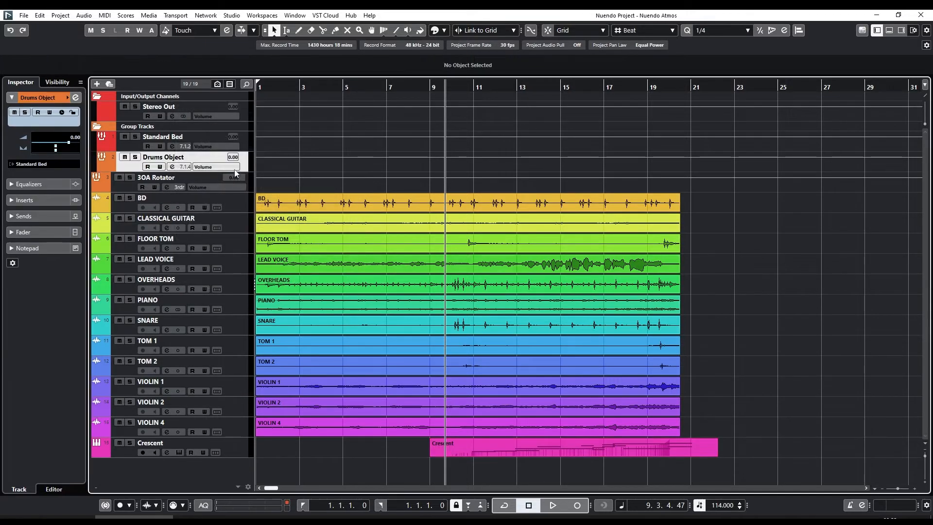
Step: Pin the Drums Object channel to the mixer's left zone and return to the project window
{"action": "key", "text": "F3"}
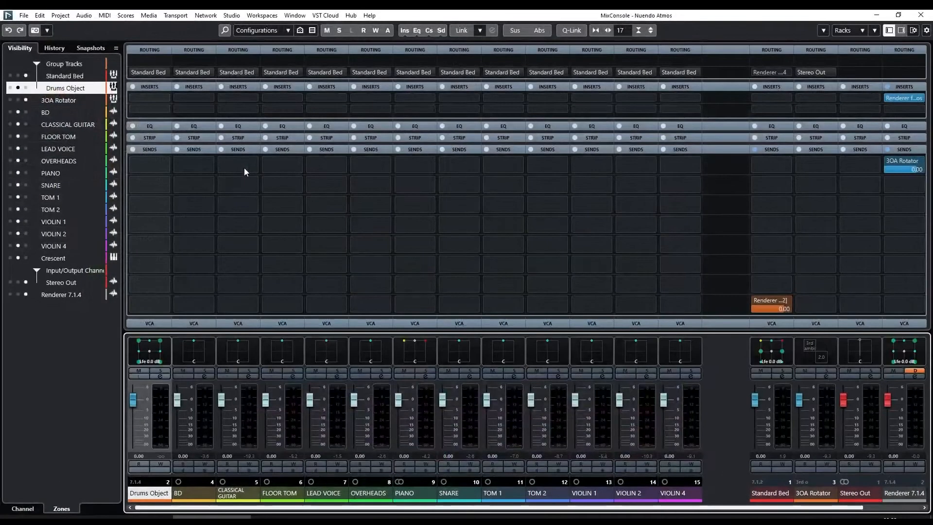
{"action": "left_click", "coordinate": [10, 88]}
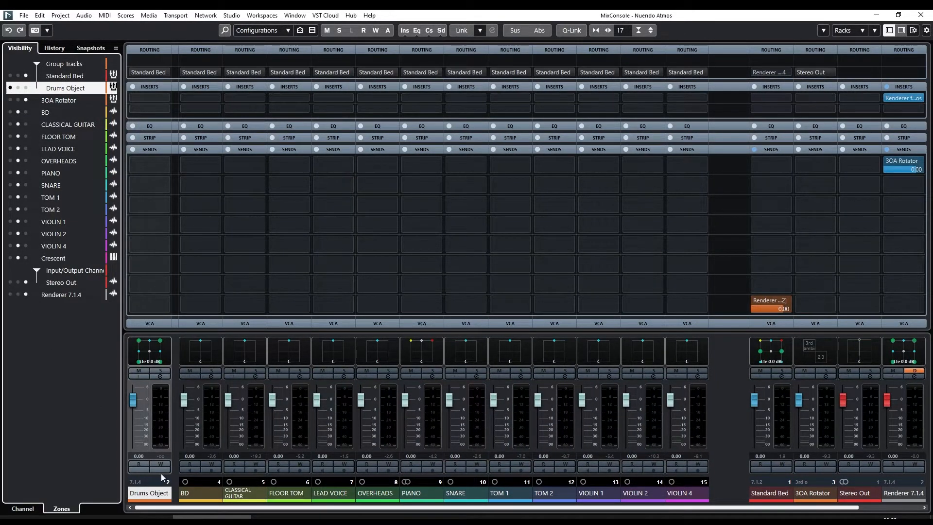
{"action": "key", "text": "F3"}
Step: Reorder the tracks so that FLOOR TOM, OVERHEADS, TOM 1, TOM 2 and SNARE directly follow BD
{"action": "left_click", "coordinate": [228, 203]}
{"action": "left_click_drag", "start_coordinate": [228, 243], "coordinate": [231, 213]}
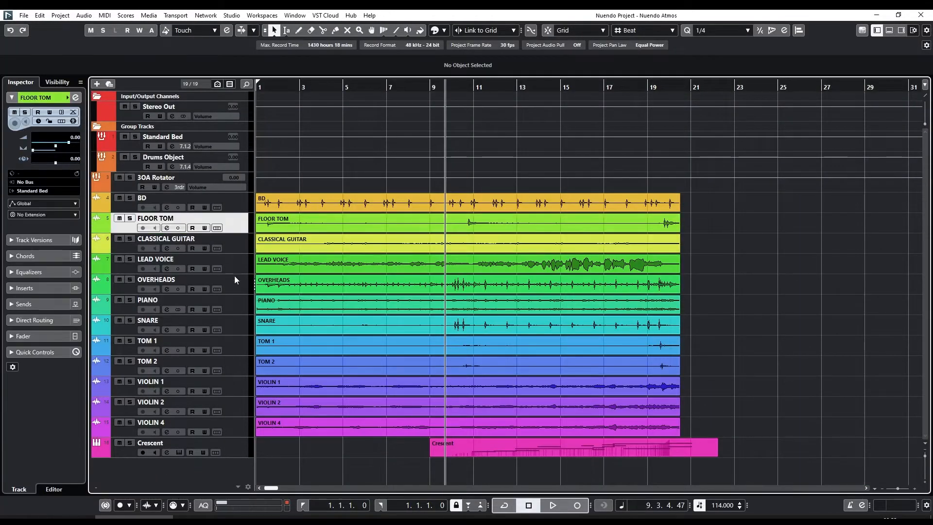
{"action": "left_click_drag", "start_coordinate": [235, 282], "coordinate": [235, 235]}
{"action": "left_click", "coordinate": [241, 343]}
{"action": "left_click", "coordinate": [241, 364], "text": "shift"}
{"action": "left_click_drag", "start_coordinate": [242, 364], "coordinate": [236, 296]}
Step: Route the outputs of BD, FLOOR TOM, OVERHEADS, TOM 1, TOM 2 and SNARE to Drums Object and solo that group
{"action": "key", "text": "F3"}
{"action": "left_click", "coordinate": [193, 493]}
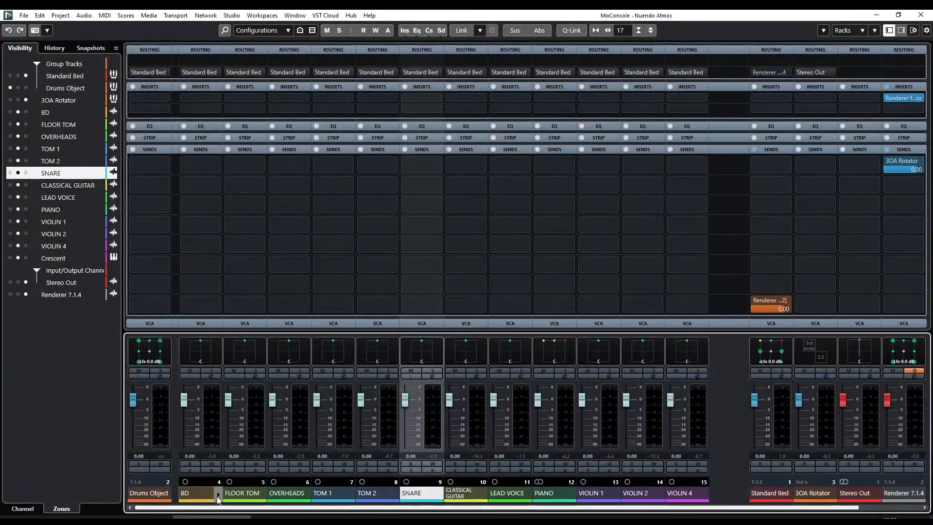
{"action": "left_click", "coordinate": [419, 493], "text": "shift"}
{"action": "left_click", "coordinate": [201, 72]}
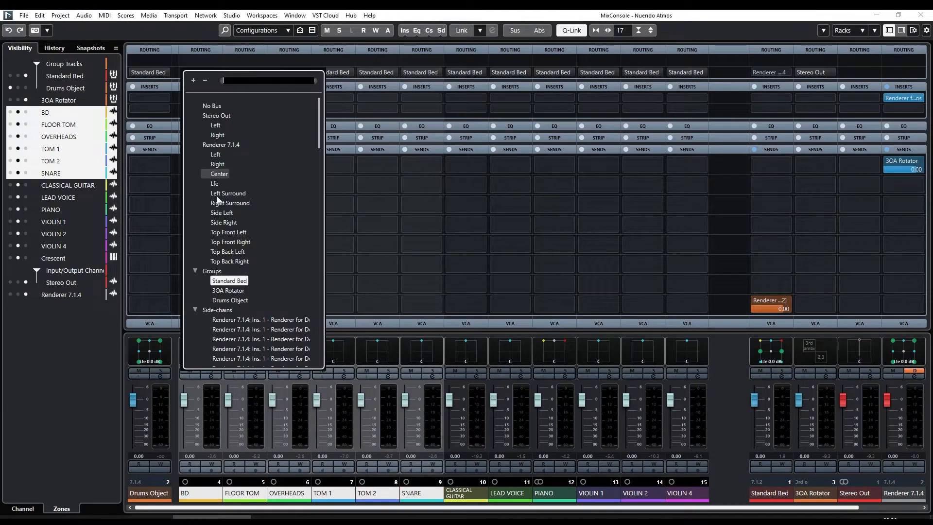
{"action": "left_click", "coordinate": [221, 302], "text": "alt+shift"}
{"action": "left_click", "coordinate": [164, 371]}
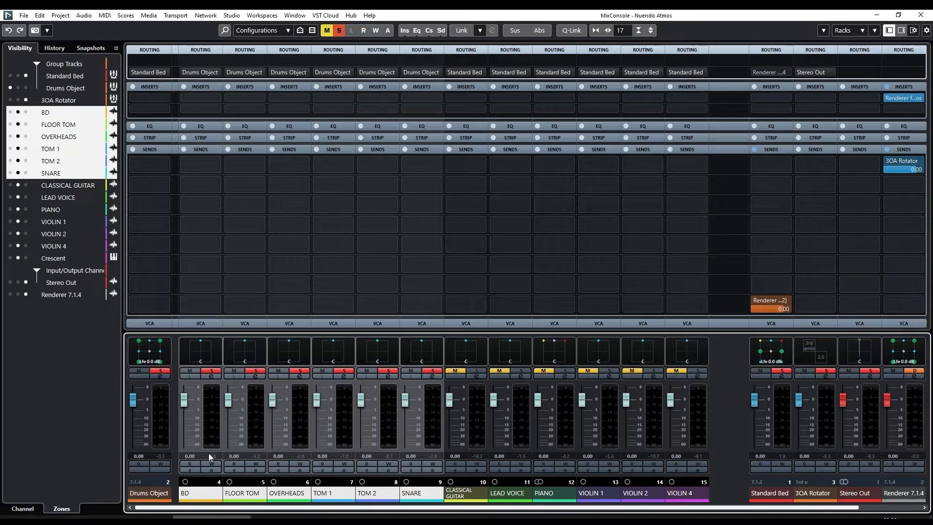
Step: Pan the FLOOR TOM channel in its MultiPanner to the far right side wall, at about R, F2
{"action": "left_click", "coordinate": [185, 493]}
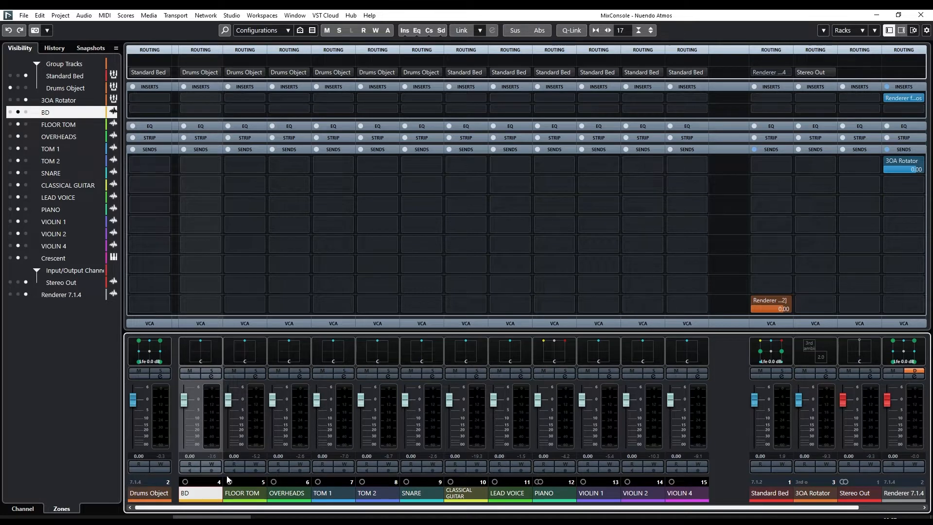
{"action": "left_click", "coordinate": [249, 493]}
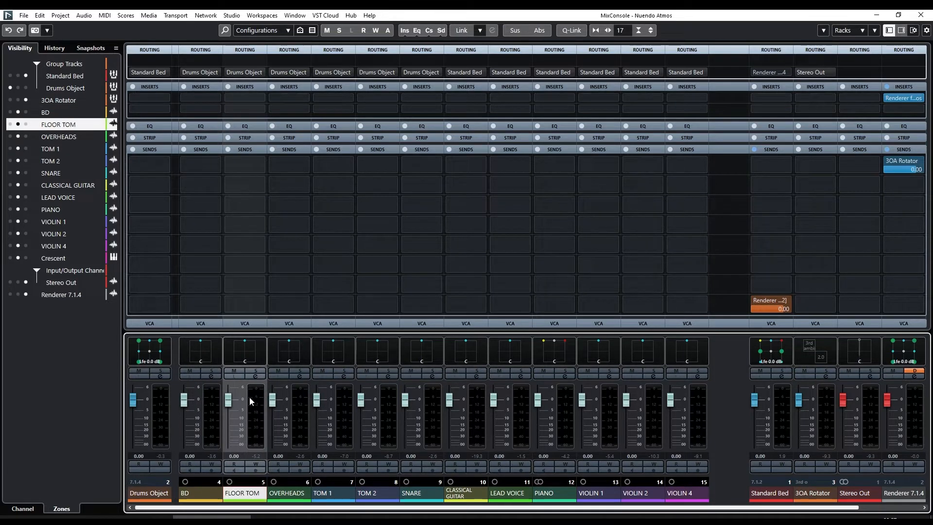
{"action": "double_click", "coordinate": [242, 348]}
{"action": "left_click_drag", "start_coordinate": [605, 128], "coordinate": [677, 195]}
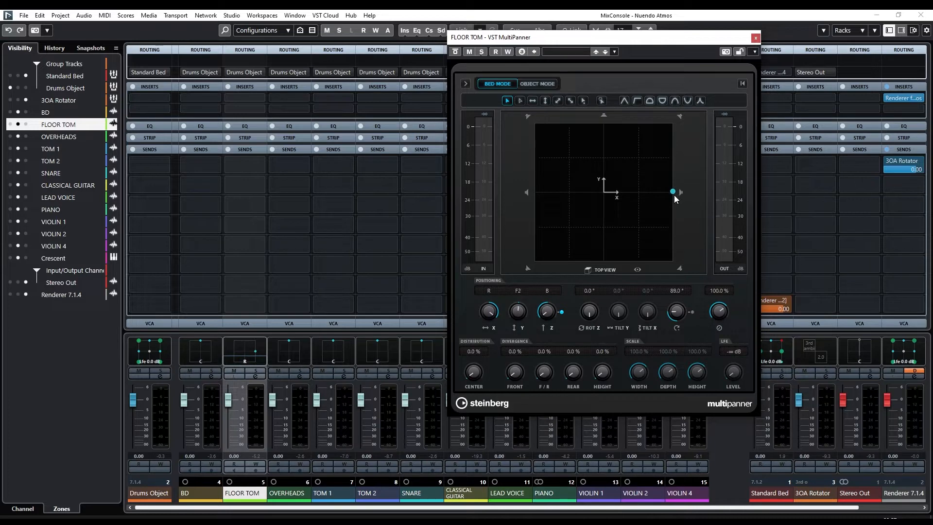
{"action": "left_click", "coordinate": [756, 38]}
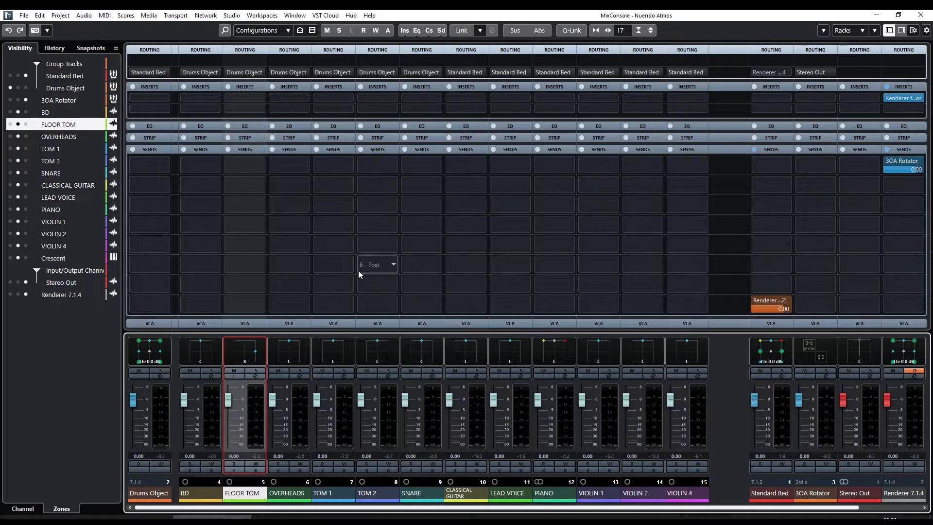
Step: Pan the TOM 1 channel slightly left near the front in its MultiPanner, at about L34, F85
{"action": "left_click", "coordinate": [325, 494]}
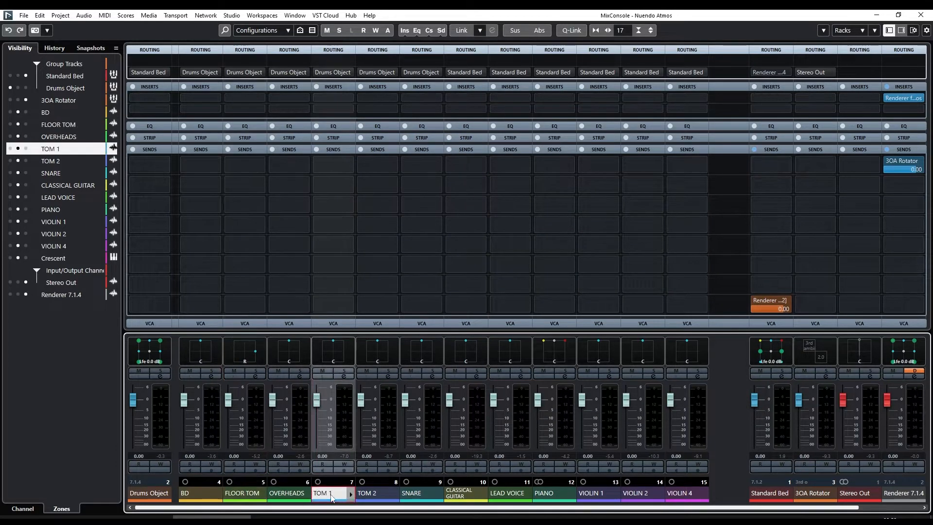
{"action": "double_click", "coordinate": [329, 343]}
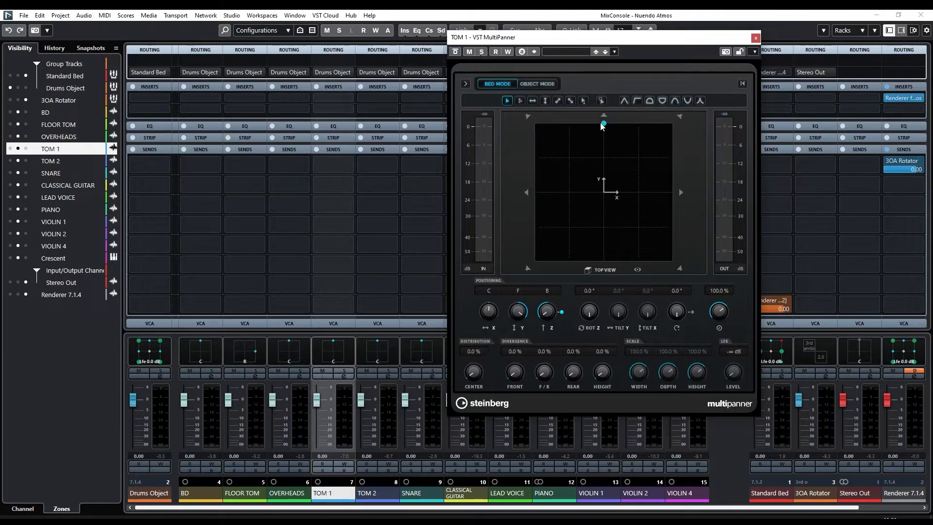
{"action": "left_click_drag", "start_coordinate": [604, 123], "coordinate": [582, 138]}
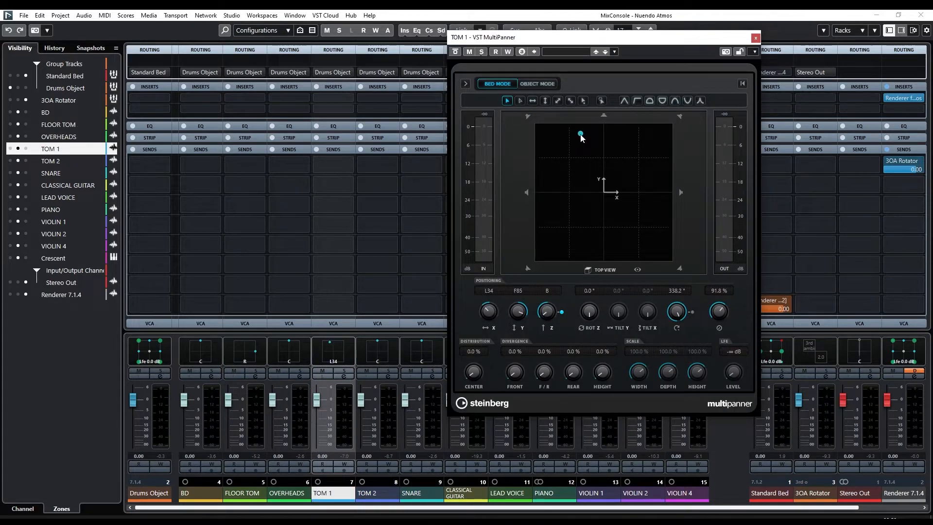
{"action": "left_click", "coordinate": [756, 38]}
Step: Pan TOM 2 front right at about R43, F77, and SNARE front left at about L46
{"action": "double_click", "coordinate": [378, 348]}
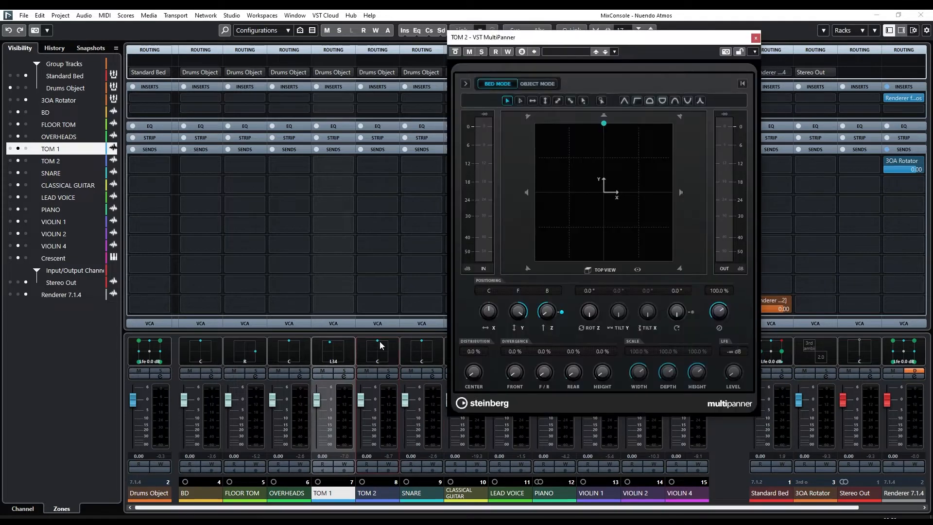
{"action": "left_click_drag", "start_coordinate": [603, 123], "coordinate": [635, 145]}
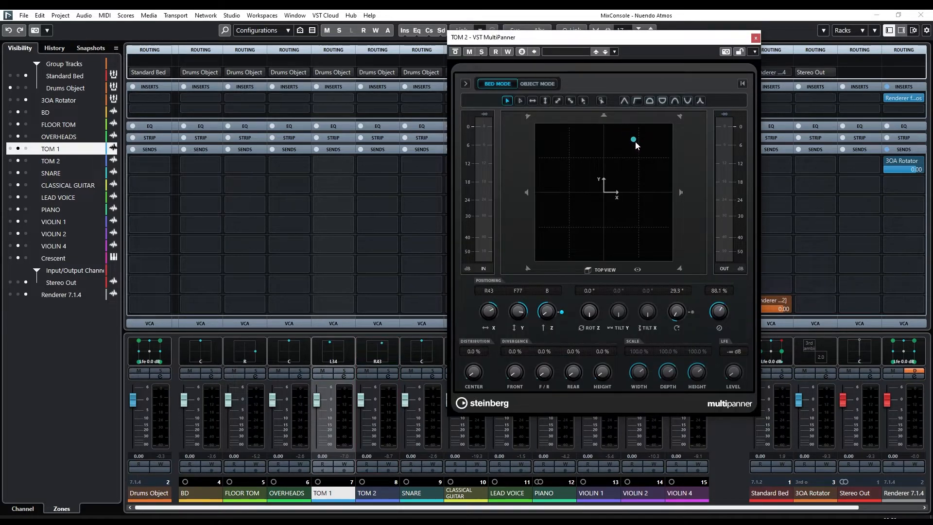
{"action": "left_click", "coordinate": [755, 38]}
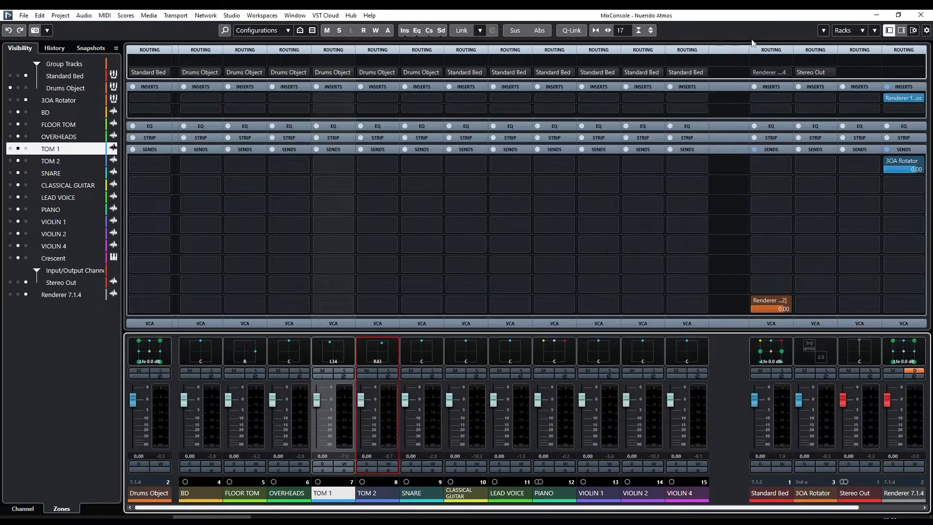
{"action": "left_click", "coordinate": [330, 343]}
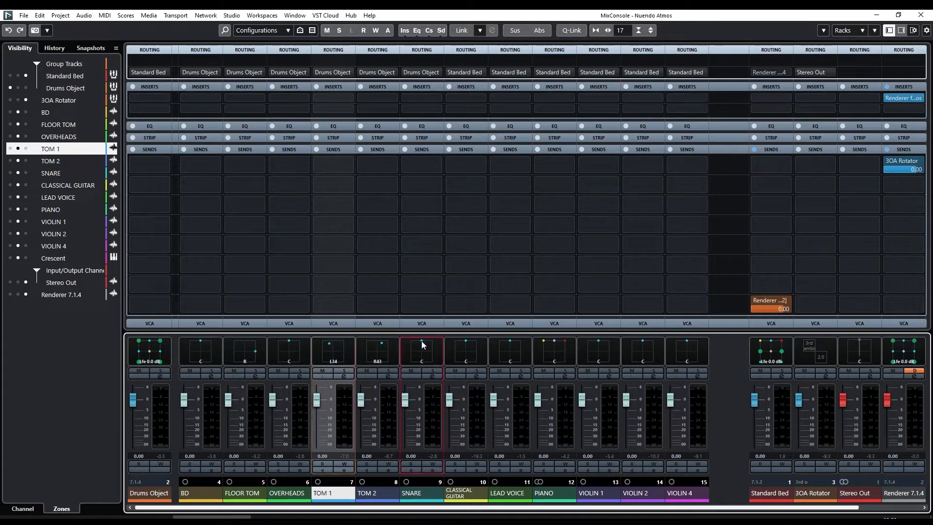
{"action": "mouse_move", "coordinate": [421, 343]}
Step: Pan OVERHEADS back to about R1, F49 in its MultiPanner, show the rear view, and raise the source's height
{"action": "left_click", "coordinate": [279, 494]}
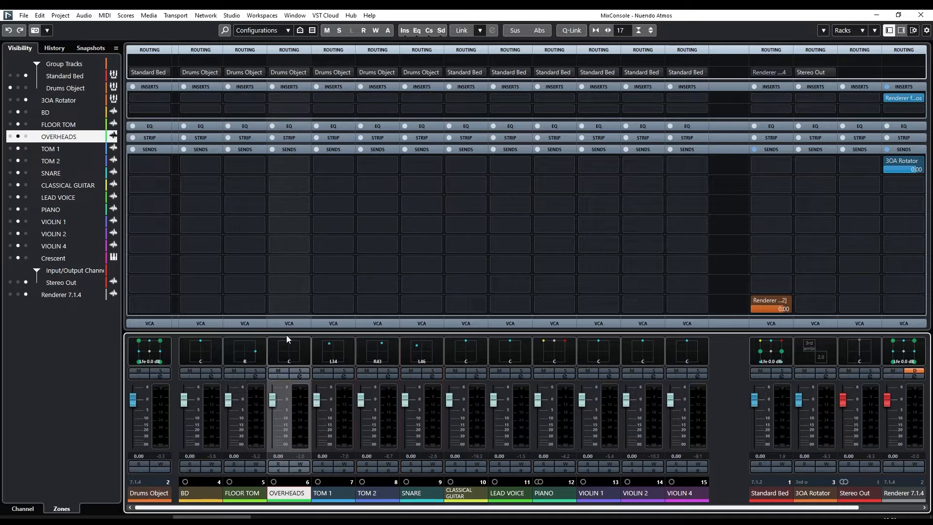
{"action": "double_click", "coordinate": [286, 354]}
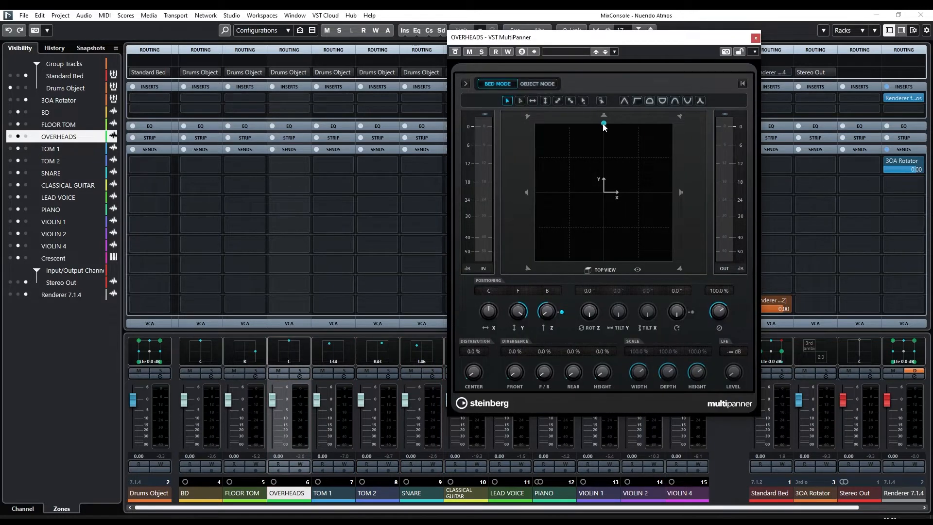
{"action": "left_click_drag", "start_coordinate": [603, 123], "coordinate": [605, 162]}
{"action": "left_click", "coordinate": [466, 83]}
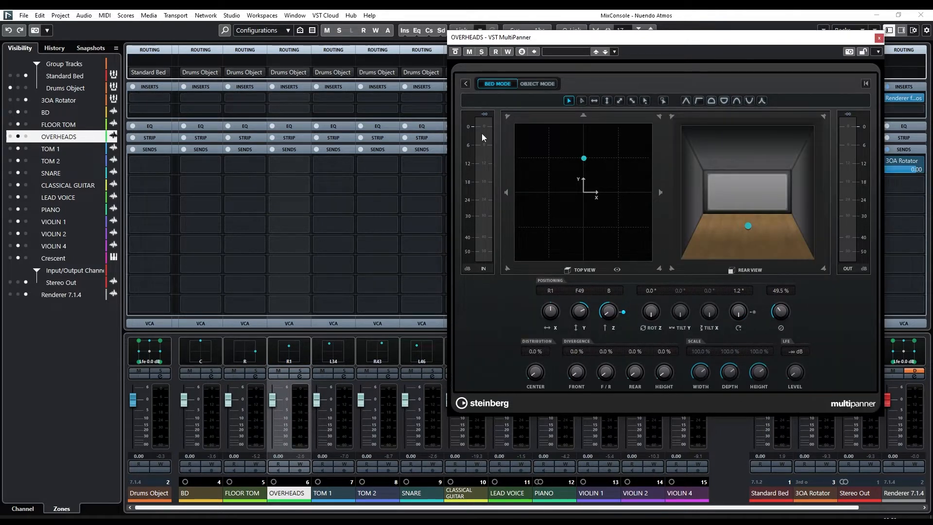
{"action": "scroll", "coordinate": [610, 314], "scroll_direction": "up", "scroll_amount": 10}
{"action": "left_click", "coordinate": [879, 38]}
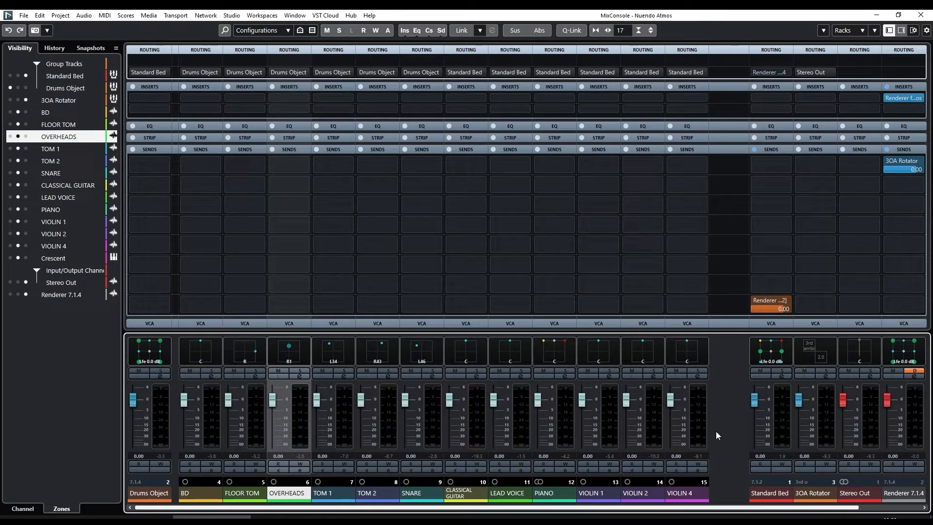
Step: Play the mix, audition the Drums Object group in solo, and solo only the OVERHEADS channel
{"action": "key", "text": "space"}
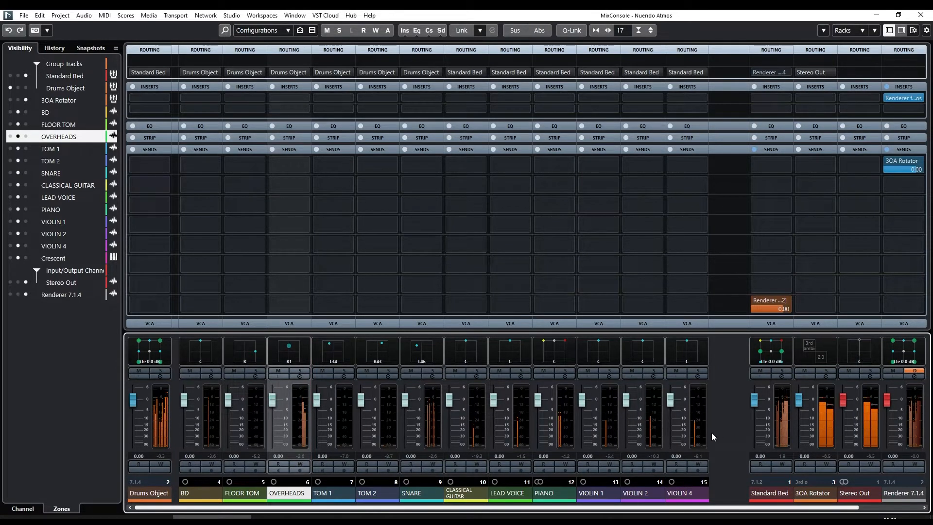
{"action": "left_click", "coordinate": [161, 371]}
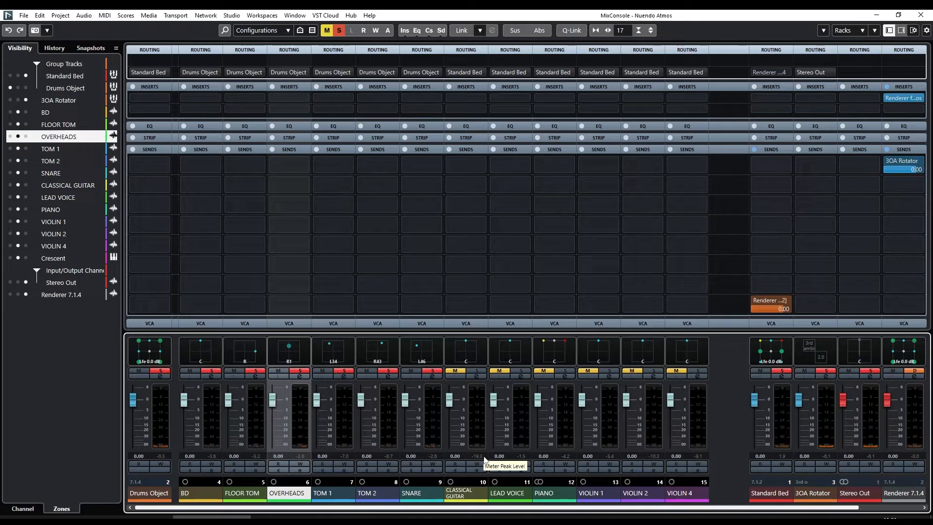
{"action": "left_click", "coordinate": [297, 371]}
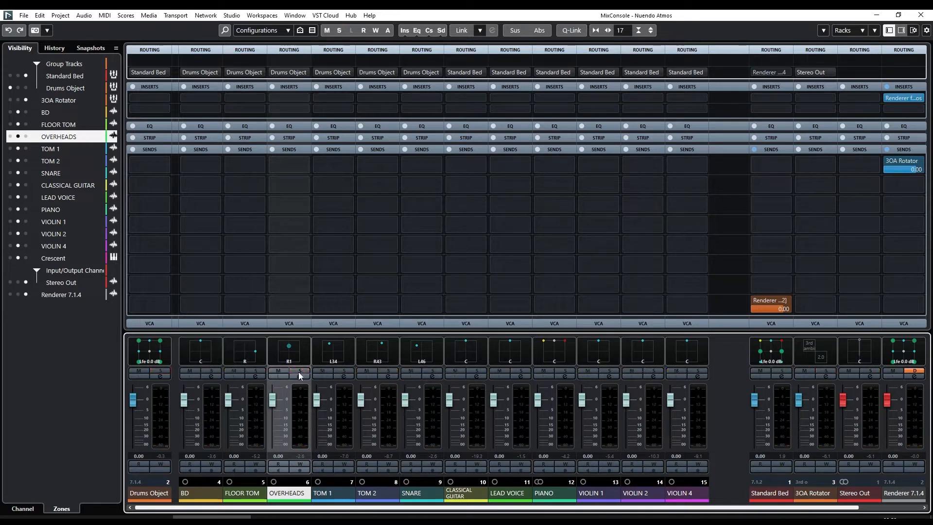
{"action": "left_click", "coordinate": [299, 372]}
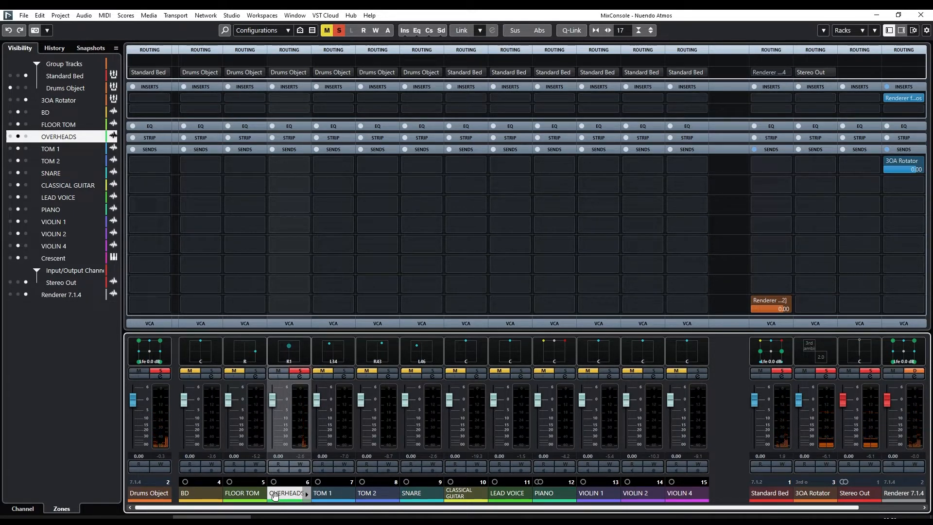
Step: Add a 1st Order Ambisonics group named OH Reverb outside the folder, routed to Drums Object
{"action": "right_click", "coordinate": [730, 385]}
{"action": "left_click", "coordinate": [737, 401]}
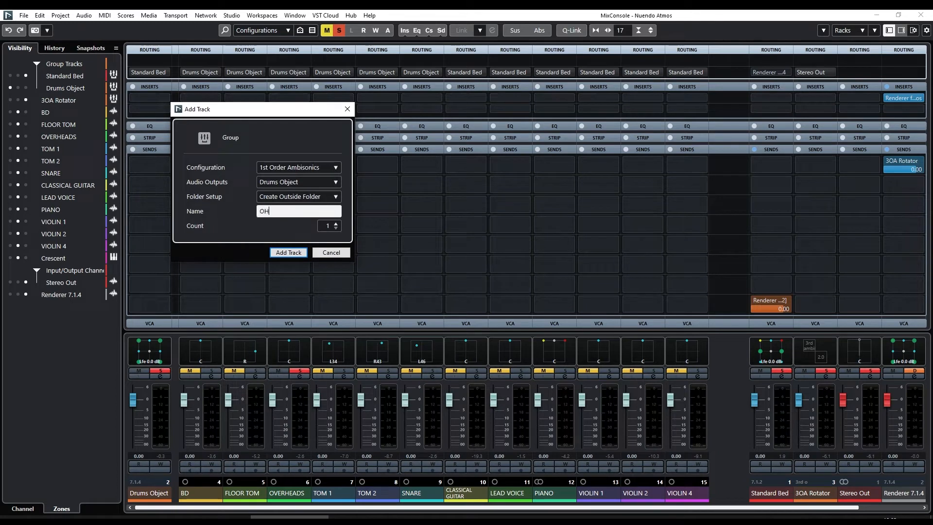
{"action": "key", "text": "Return"}
Step: Move the OH Reverb track in the project window between FLOOR TOM and OVERHEADS and return to the mixer
{"action": "key", "text": "F3"}
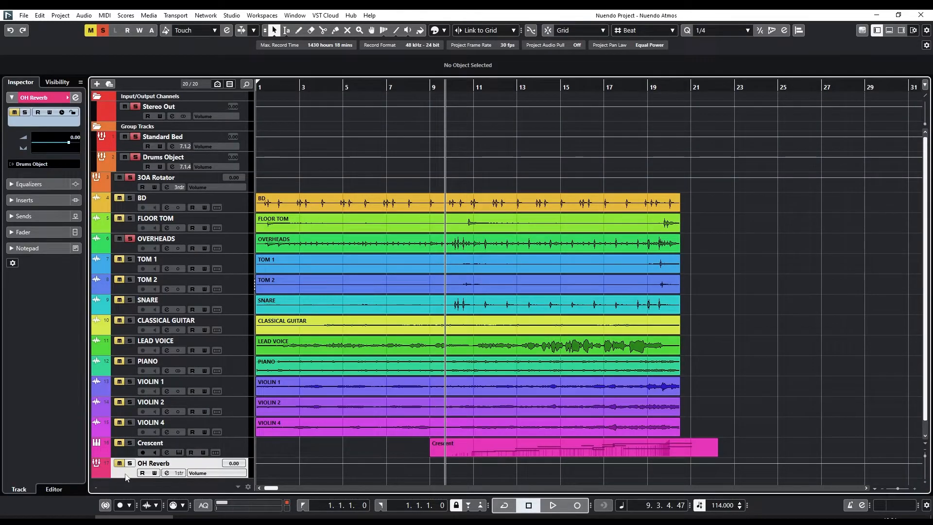
{"action": "left_click_drag", "start_coordinate": [126, 477], "coordinate": [145, 247]}
{"action": "key", "text": "F3"}
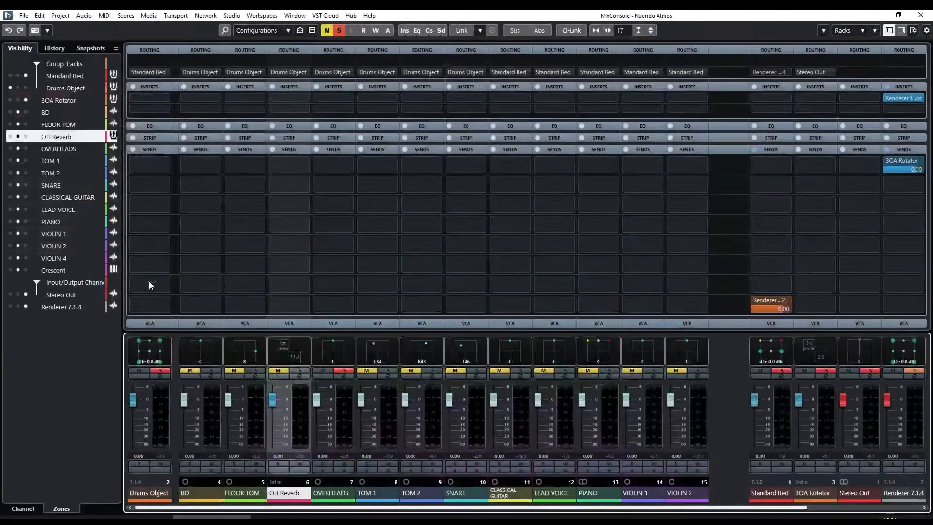
Step: Assign the first OVERHEADS send to OH Reverb, activate it, and switch it to pre-fader
{"action": "left_click", "coordinate": [334, 494]}
{"action": "left_click", "coordinate": [337, 164]}
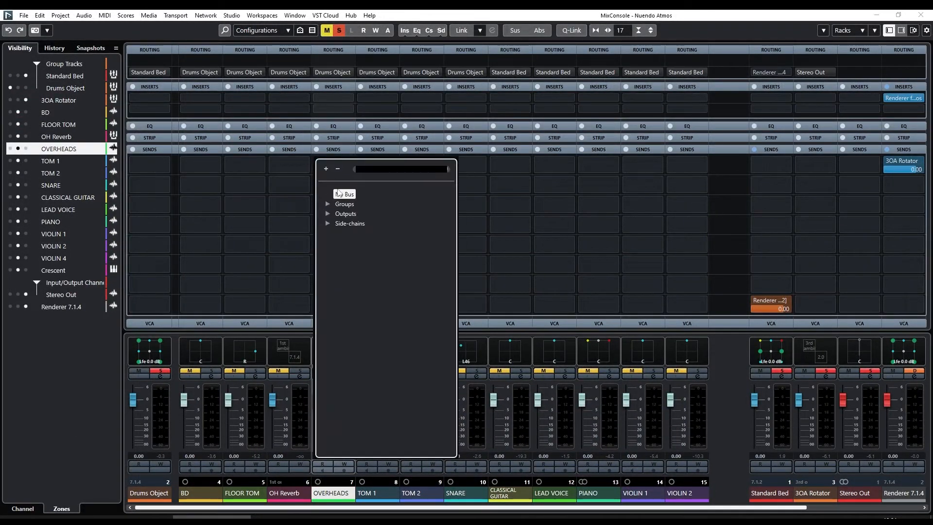
{"action": "type", "text": "oh rev"}
{"action": "key", "text": "Return"}
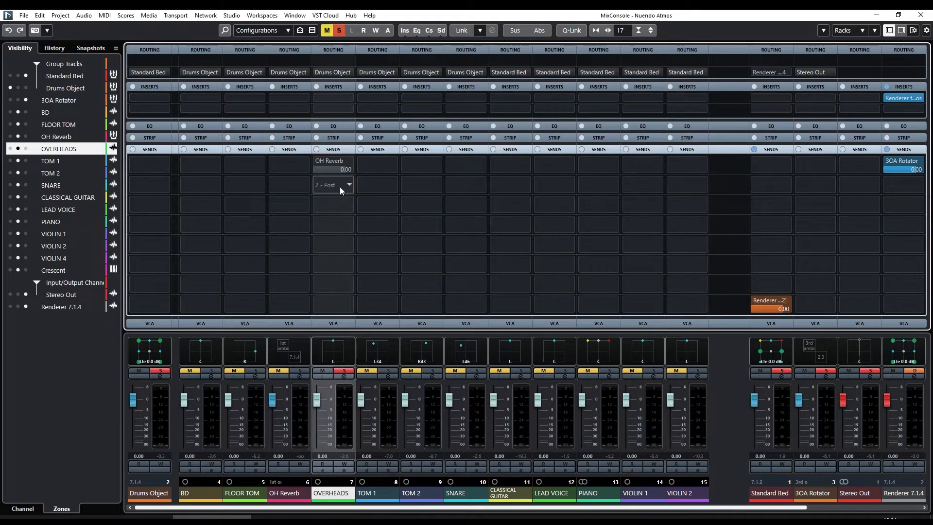
{"action": "left_click", "coordinate": [318, 161]}
{"action": "left_click", "coordinate": [326, 161]}
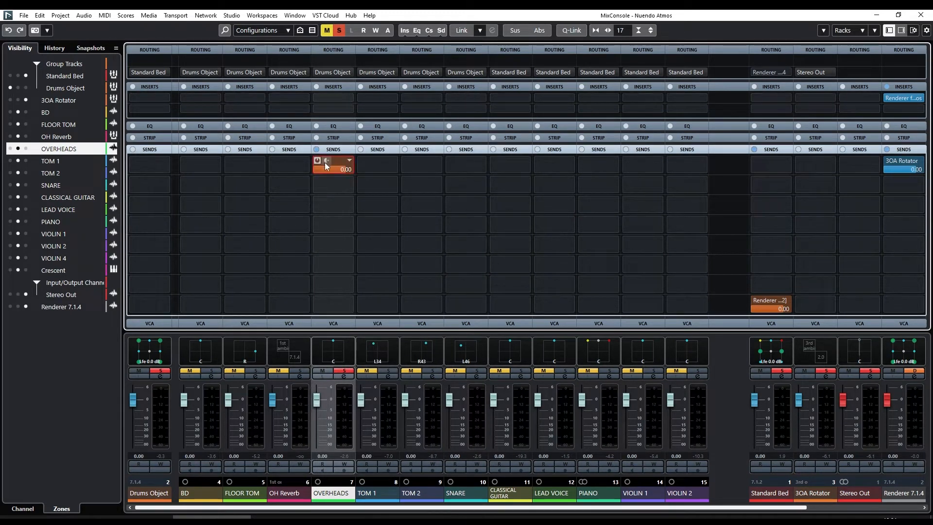
Step: Insert ab Reverb in the first insert slot of OH Reverb and move the plug-in window aside
{"action": "left_click", "coordinate": [291, 98]}
{"action": "type", "text": "ab reverb"}
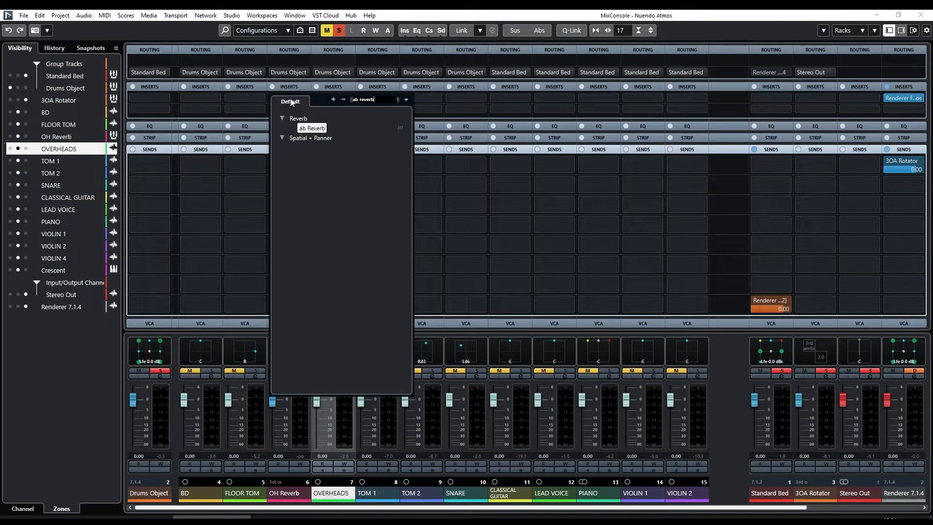
{"action": "key", "text": "Return"}
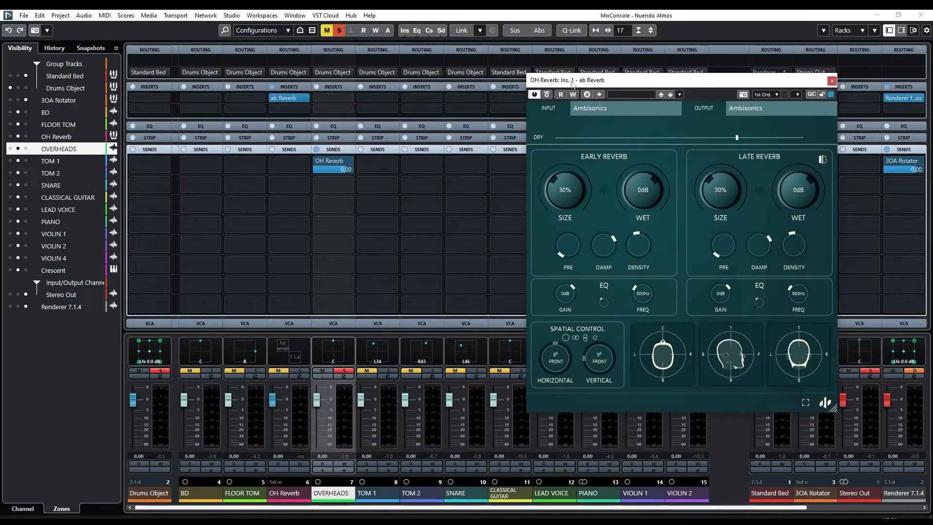
{"action": "left_click_drag", "start_coordinate": [573, 84], "coordinate": [617, 71]}
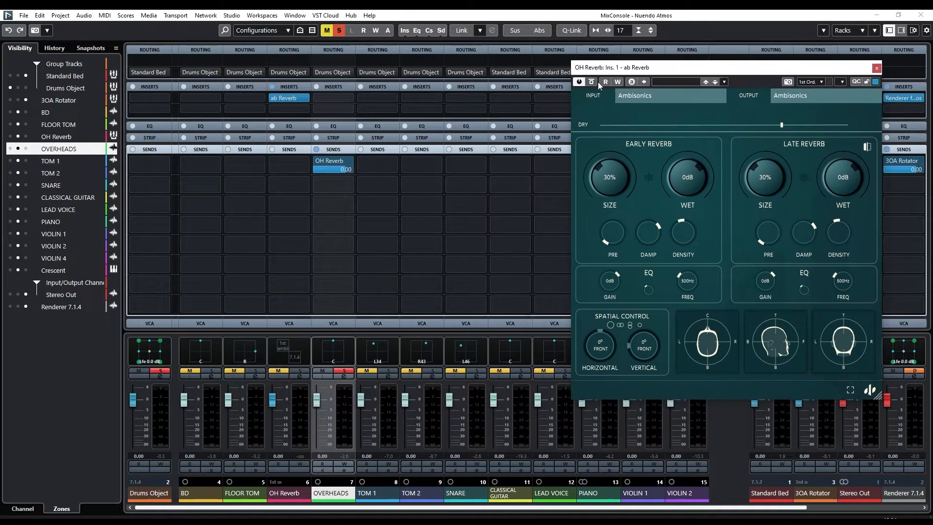
Step: Solo OH Reverb together with OVERHEADS and pull the OVERHEADS fader down to minus infinity
{"action": "left_click", "coordinate": [341, 371]}
{"action": "left_click", "coordinate": [341, 371]}
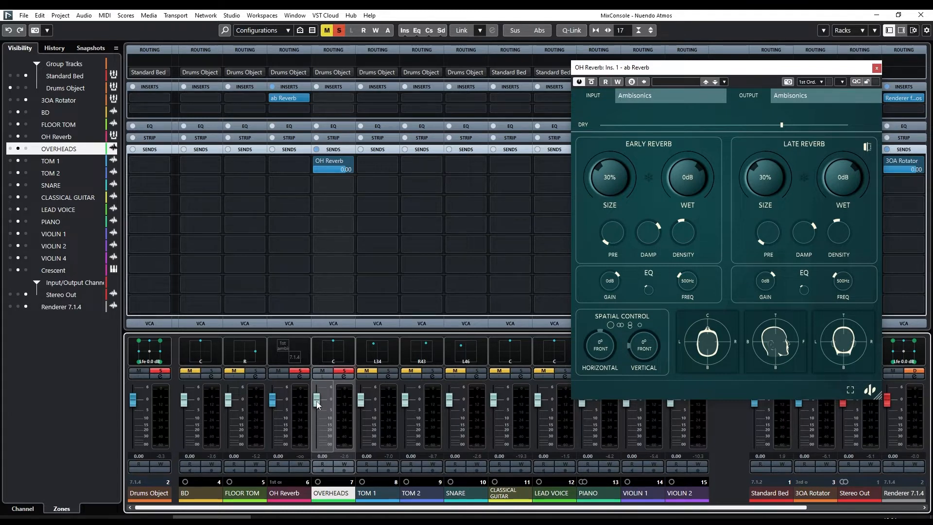
{"action": "left_click_drag", "start_coordinate": [318, 404], "coordinate": [312, 474]}
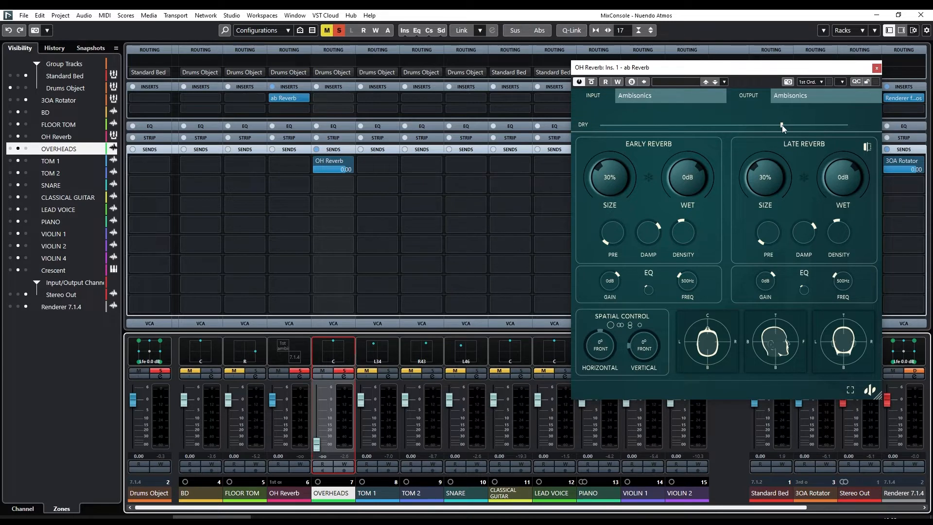
Step: Set ab Reverb's dry level to its minimum and lower the late reverb's wet level to about -48 dB
{"action": "left_click_drag", "start_coordinate": [782, 125], "coordinate": [683, 127]}
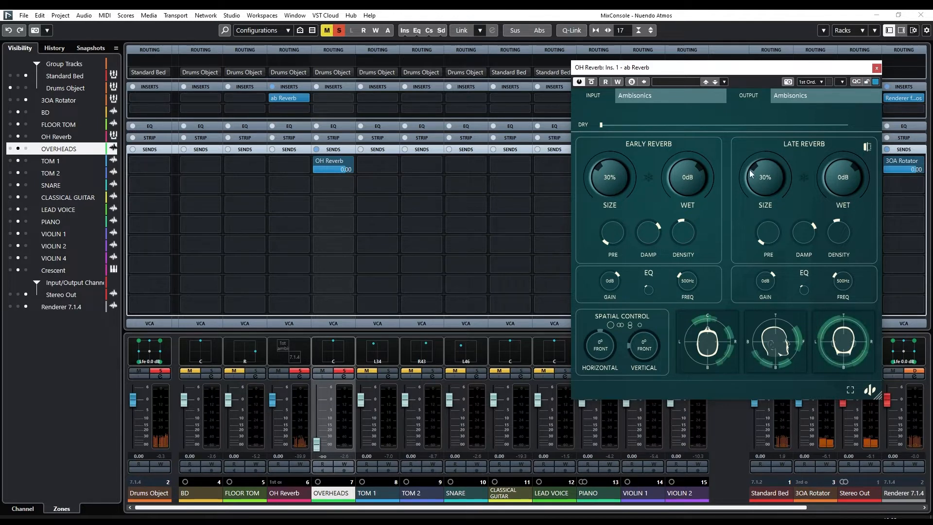
{"action": "left_click_drag", "start_coordinate": [839, 181], "coordinate": [839, 335]}
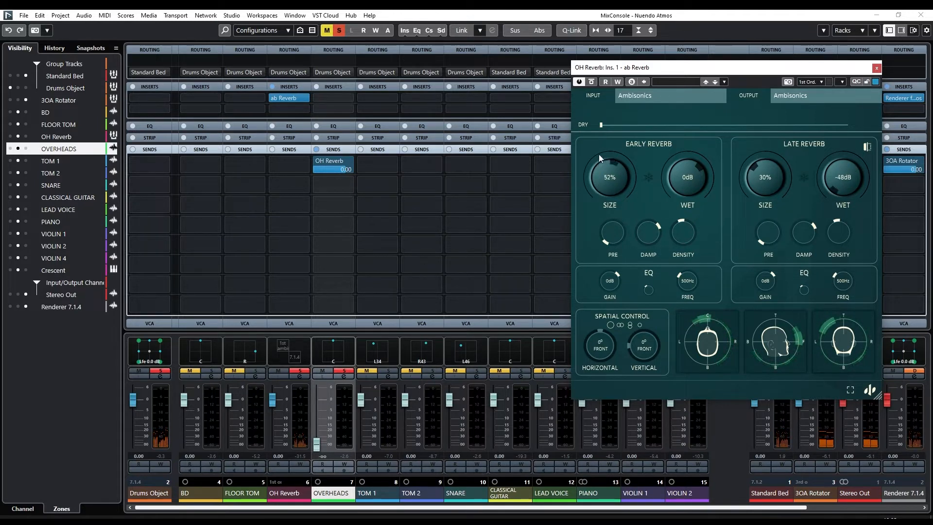
Step: Set the early reverb's size to 62% and its EQ to about -36 dB gain at 254 Hz
{"action": "left_click_drag", "start_coordinate": [612, 178], "coordinate": [607, 199]}
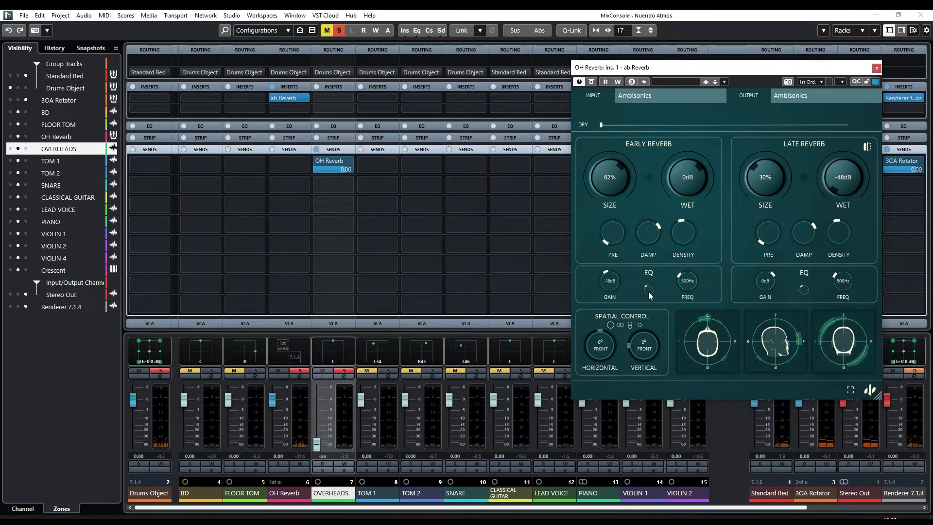
{"action": "left_click_drag", "start_coordinate": [610, 281], "coordinate": [615, 320]}
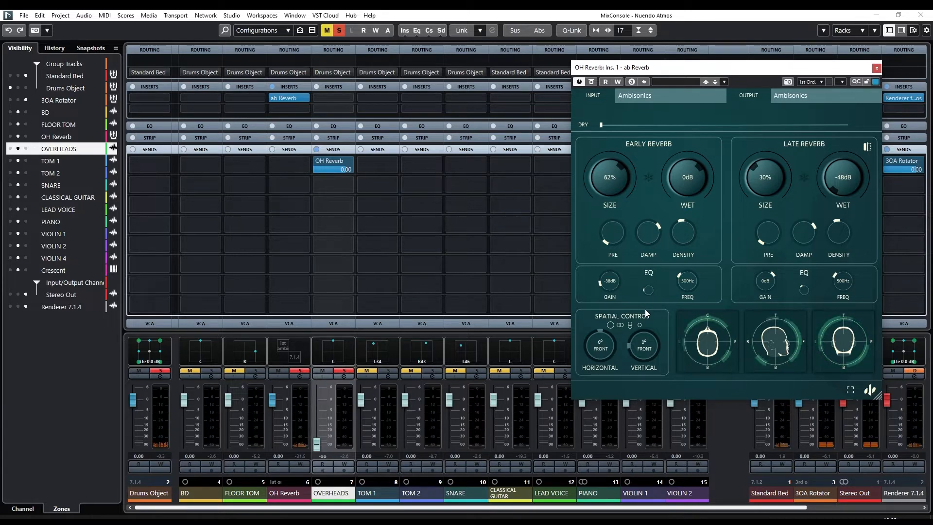
{"action": "mouse_move", "coordinate": [688, 281]}
{"action": "left_mouse_down"}
{"action": "mouse_move", "coordinate": [689, 300]}
{"action": "mouse_move", "coordinate": [689, 284]}
{"action": "mouse_move", "coordinate": [681, 292]}
{"action": "left_mouse_up"}
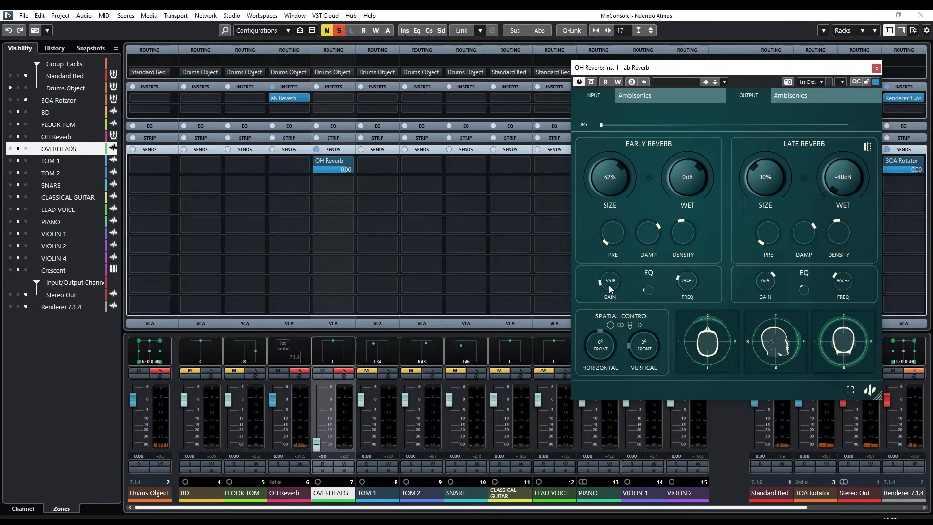
{"action": "left_click_drag", "start_coordinate": [609, 286], "coordinate": [609, 285]}
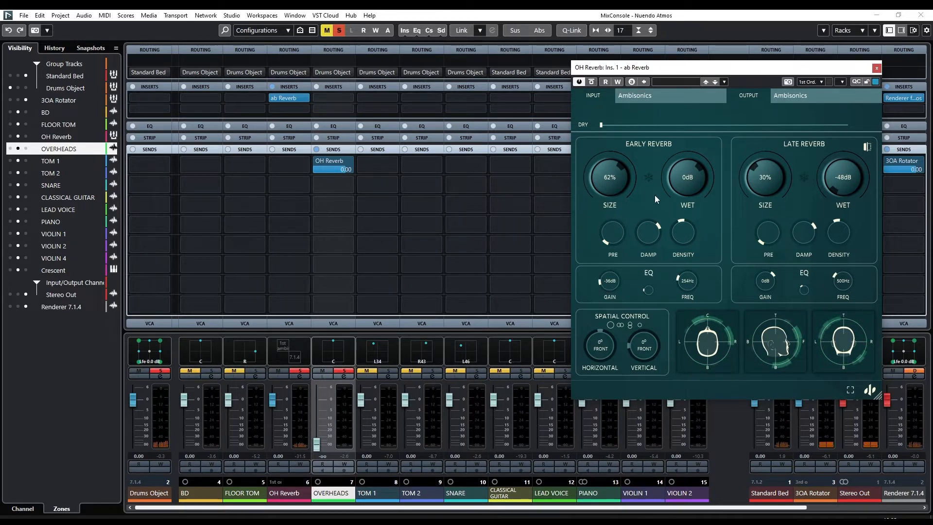
Step: Set the early wet level to -48 dB and the late wet level to 0 dB, with 40% size and maximum density for the late reverb
{"action": "double_click", "coordinate": [684, 186]}
{"action": "double_click", "coordinate": [846, 182]}
{"action": "mouse_move", "coordinate": [765, 194]}
{"action": "left_mouse_down"}
{"action": "mouse_move", "coordinate": [766, 163]}
{"action": "mouse_move", "coordinate": [762, 181]}
{"action": "left_mouse_up"}
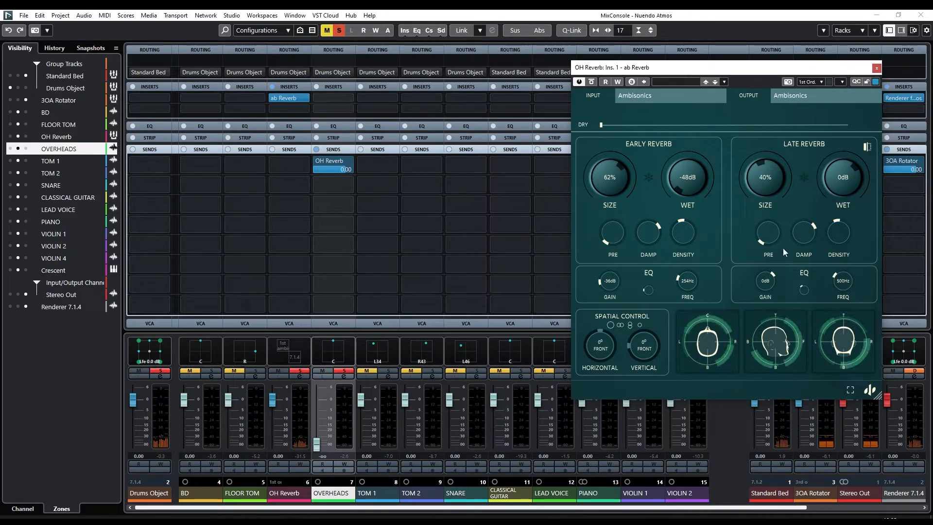
{"action": "left_click_drag", "start_coordinate": [839, 239], "coordinate": [840, 214]}
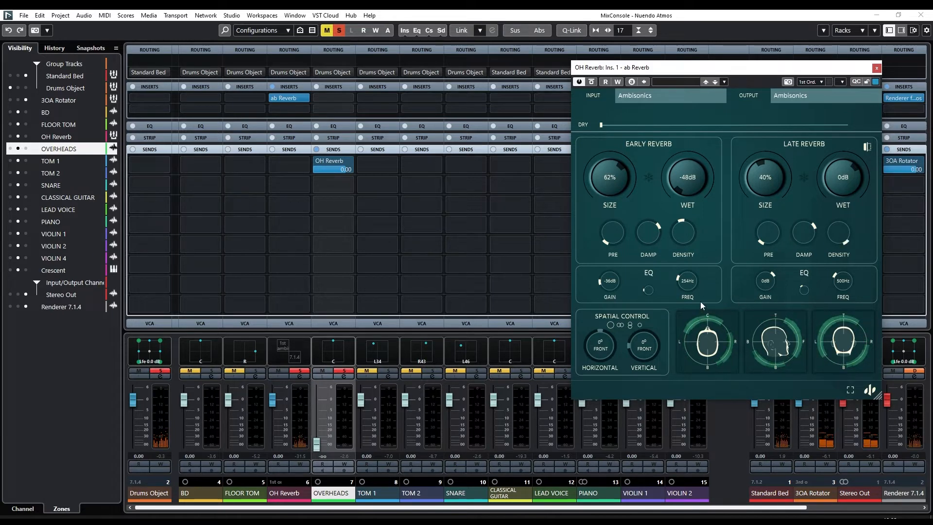
Step: Set the late reverb's EQ to 7 dB gain at about 12.67 kHz
{"action": "left_click_drag", "start_coordinate": [765, 284], "coordinate": [767, 276]}
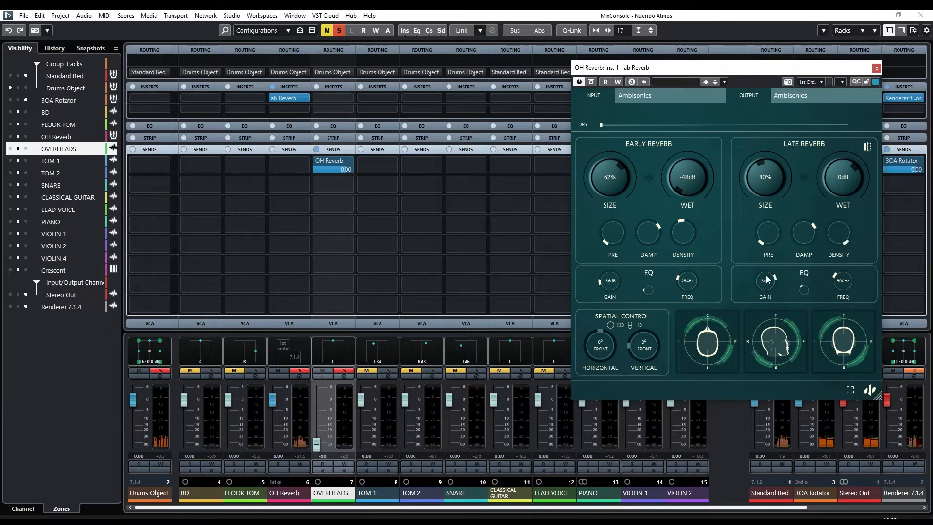
{"action": "left_click_drag", "start_coordinate": [845, 283], "coordinate": [839, 241]}
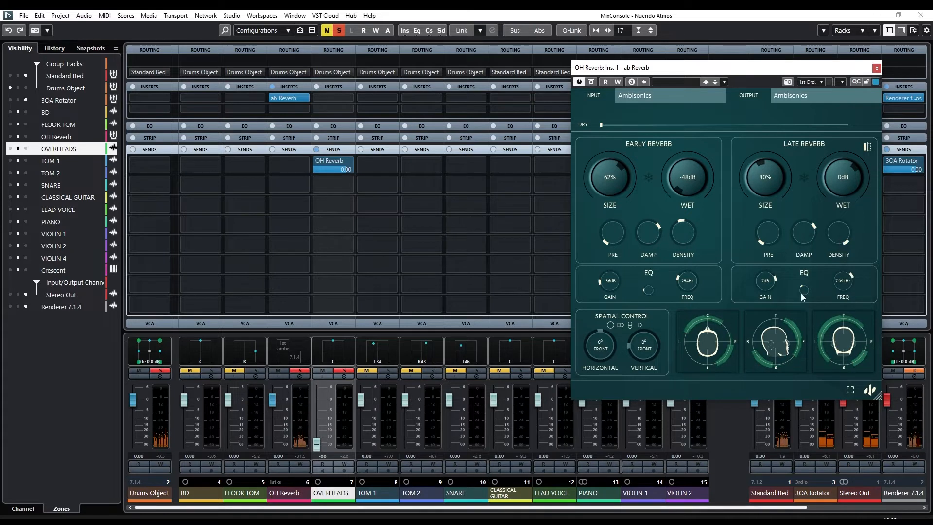
{"action": "left_click_drag", "start_coordinate": [844, 283], "coordinate": [842, 270]}
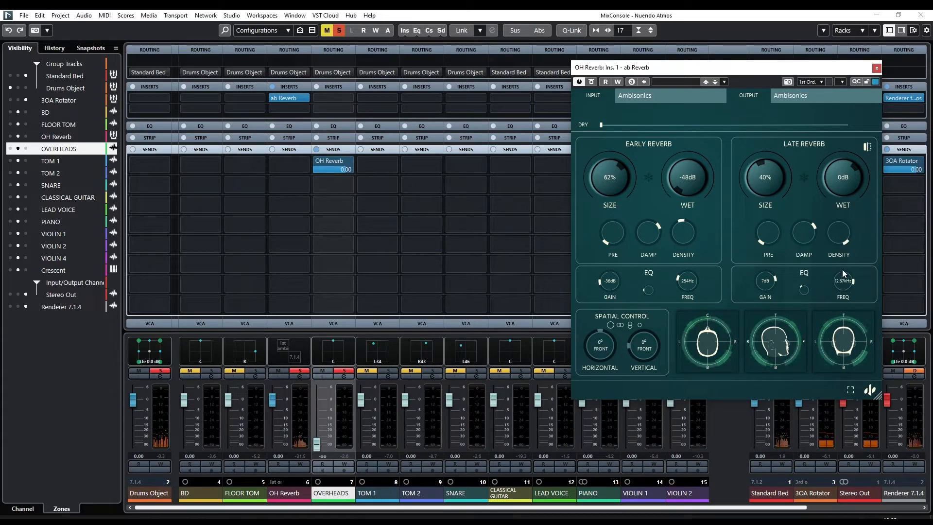
Step: Return the early reverb's wet level to 0 dB and set the late reverb to 1 dB wet and 54% size
{"action": "double_click", "coordinate": [681, 189]}
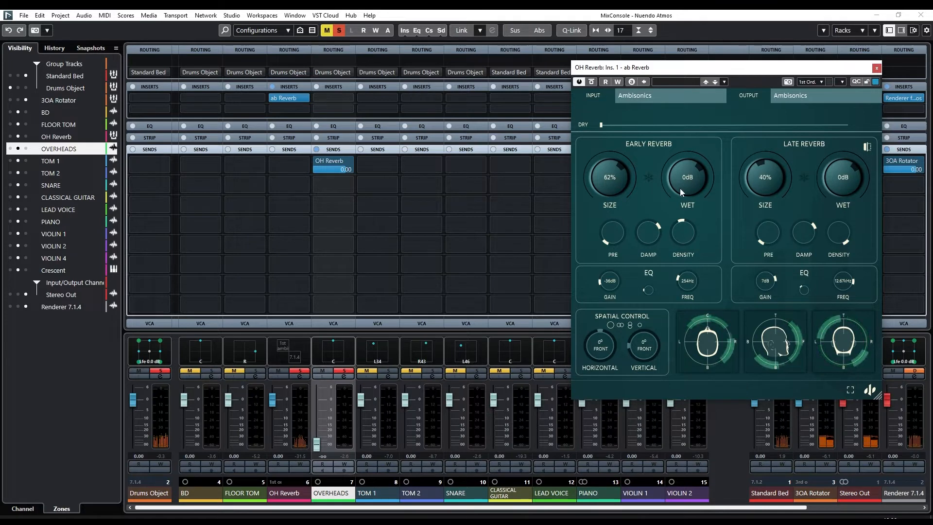
{"action": "left_click_drag", "start_coordinate": [826, 187], "coordinate": [830, 185]}
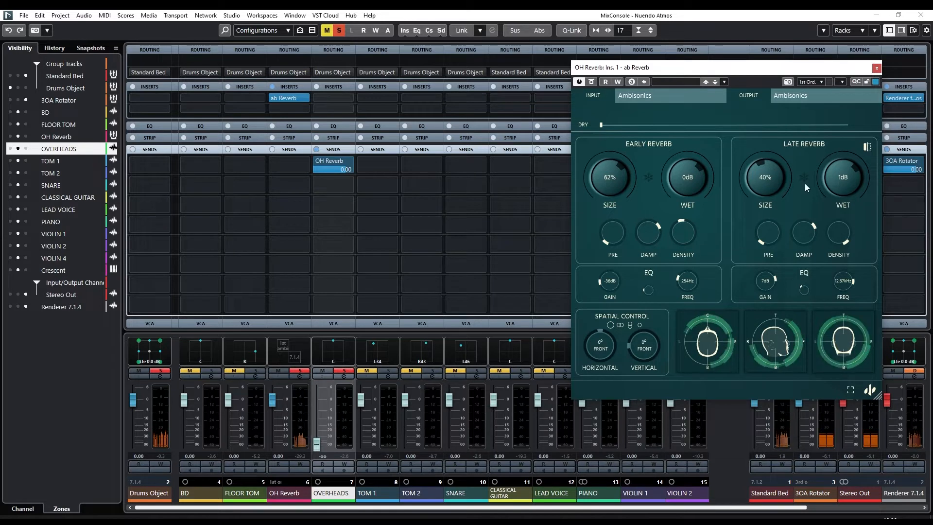
{"action": "left_click_drag", "start_coordinate": [777, 179], "coordinate": [778, 168]}
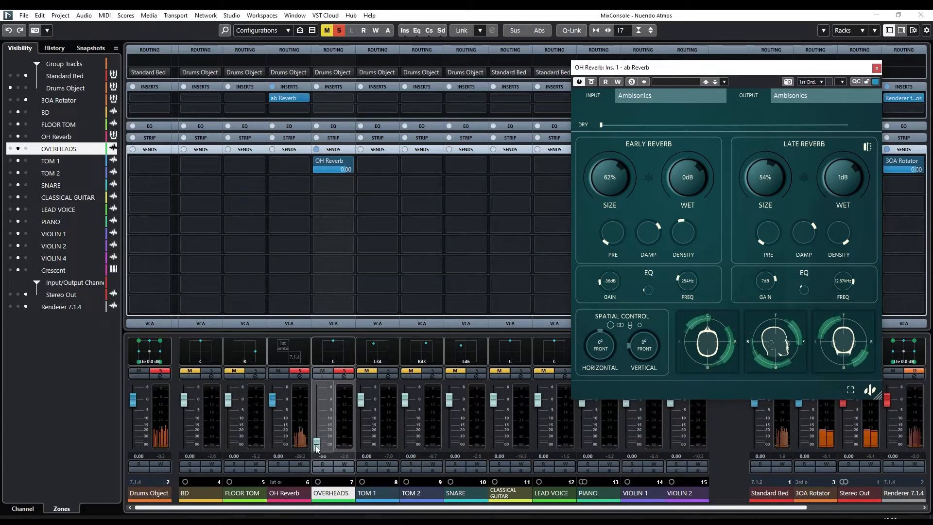
Step: Return the OVERHEADS fader to 0 dB and lower the OH Reverb fader to about -7 dB, comparing with the reverb muted
{"action": "left_click_drag", "start_coordinate": [316, 444], "coordinate": [317, 399]}
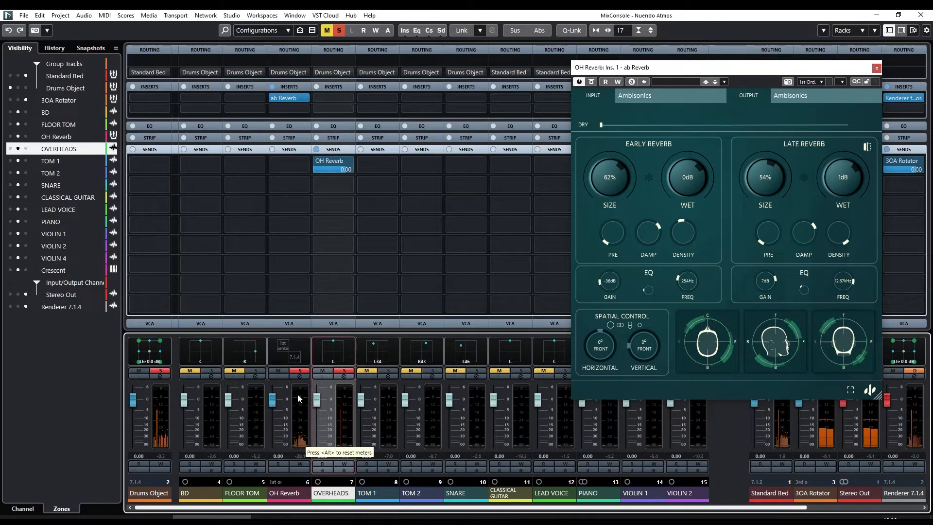
{"action": "left_click_drag", "start_coordinate": [274, 405], "coordinate": [273, 414]}
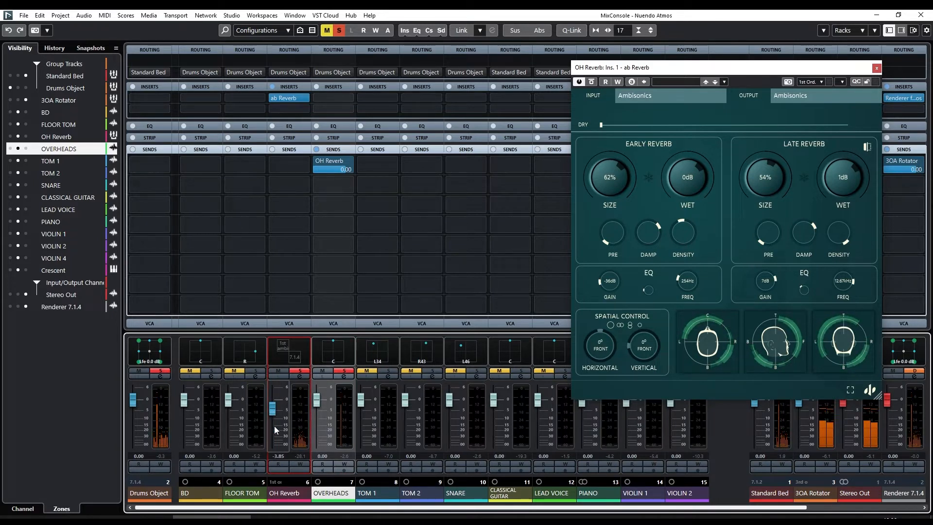
{"action": "left_click", "coordinate": [285, 373]}
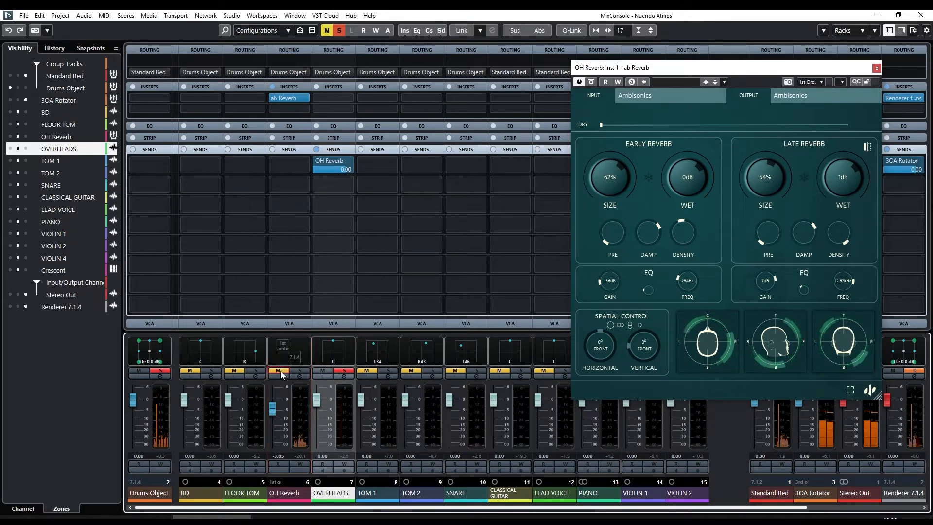
{"action": "left_click", "coordinate": [300, 371]}
{"action": "left_click_drag", "start_coordinate": [272, 410], "coordinate": [273, 416]}
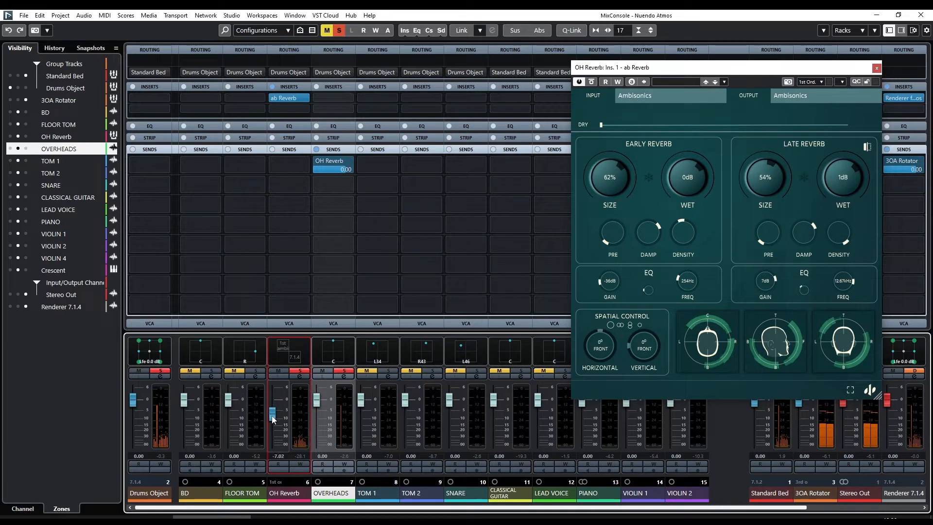
{"action": "left_click", "coordinate": [283, 373]}
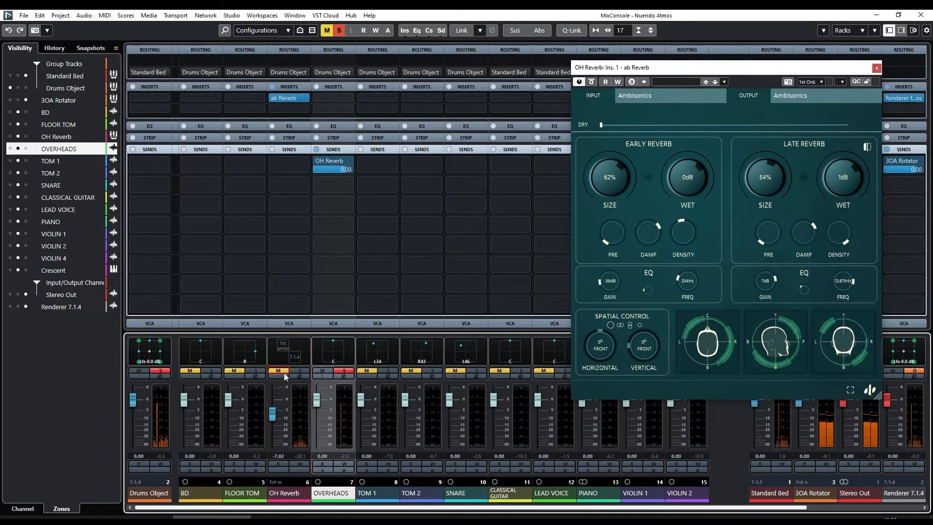
{"action": "left_click", "coordinate": [296, 373]}
{"action": "left_click", "coordinate": [298, 372]}
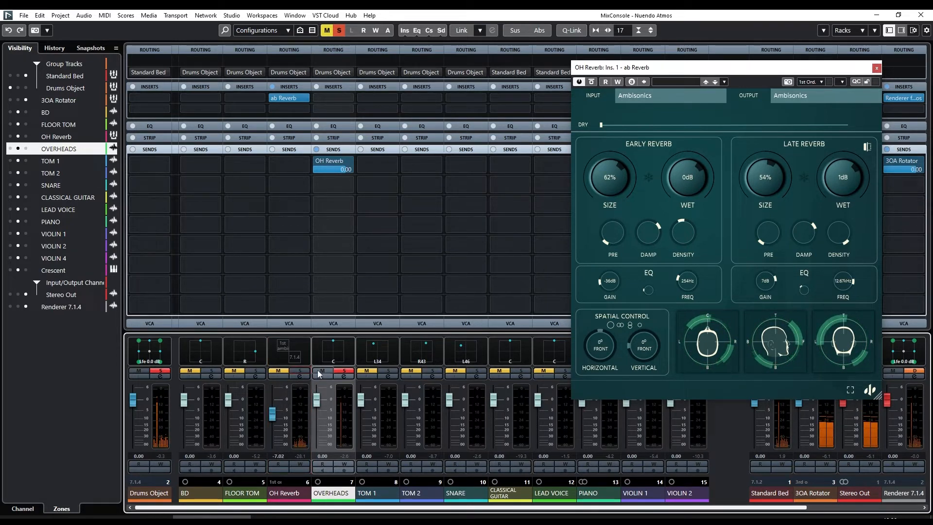
Step: Switch the solo from OVERHEADS to the Drums Object group and close the ab Reverb window
{"action": "left_click", "coordinate": [340, 372]}
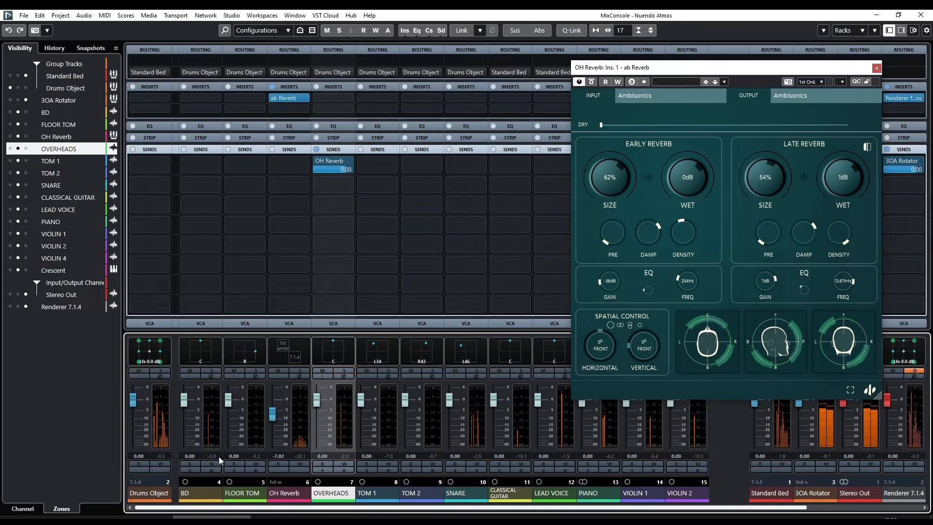
{"action": "left_click", "coordinate": [162, 373]}
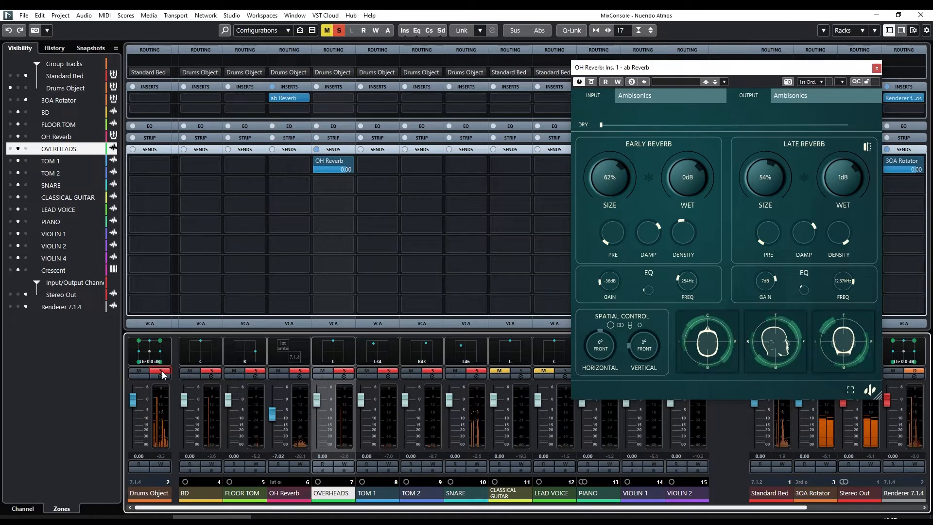
{"action": "mouse_move", "coordinate": [375, 308]}
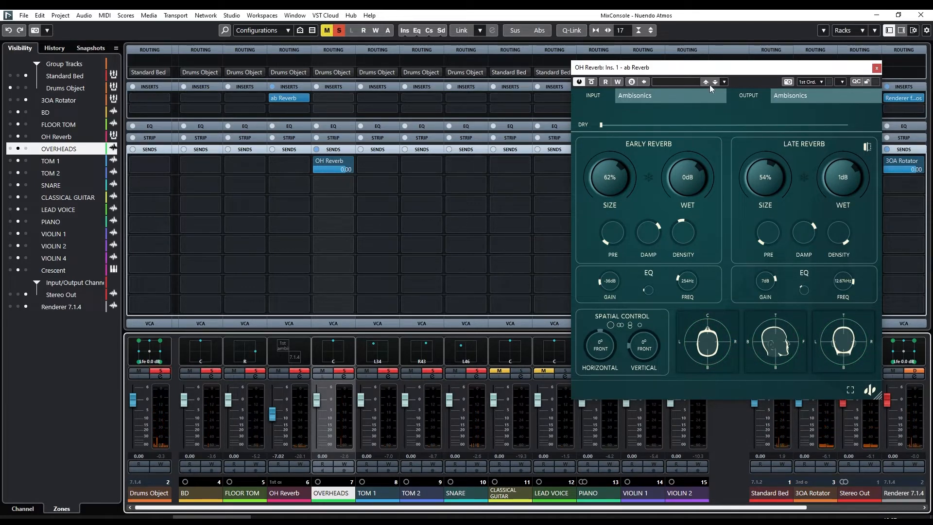
{"action": "left_click", "coordinate": [877, 68]}
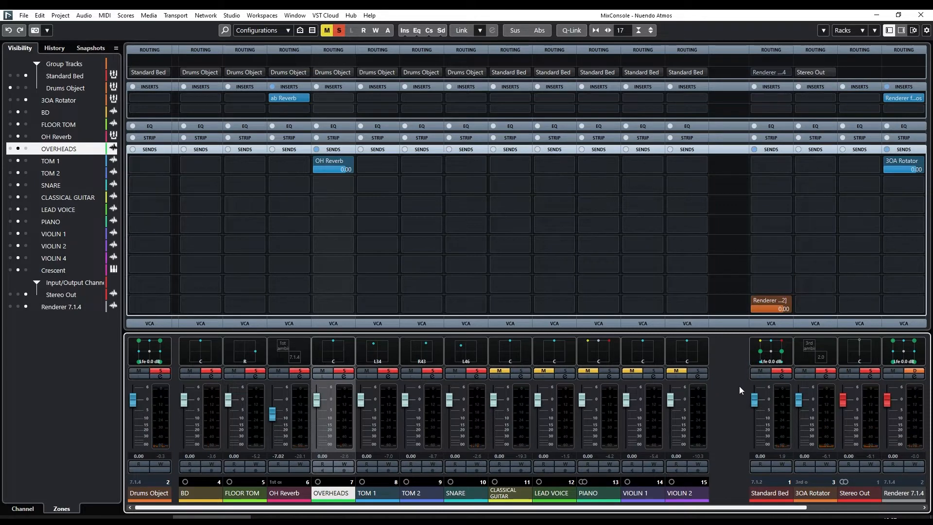
Step: Add a 3rd Order Ambisonics group track named Snare Delay after SNARE, routed to Drums Object
{"action": "left_click", "coordinate": [457, 494]}
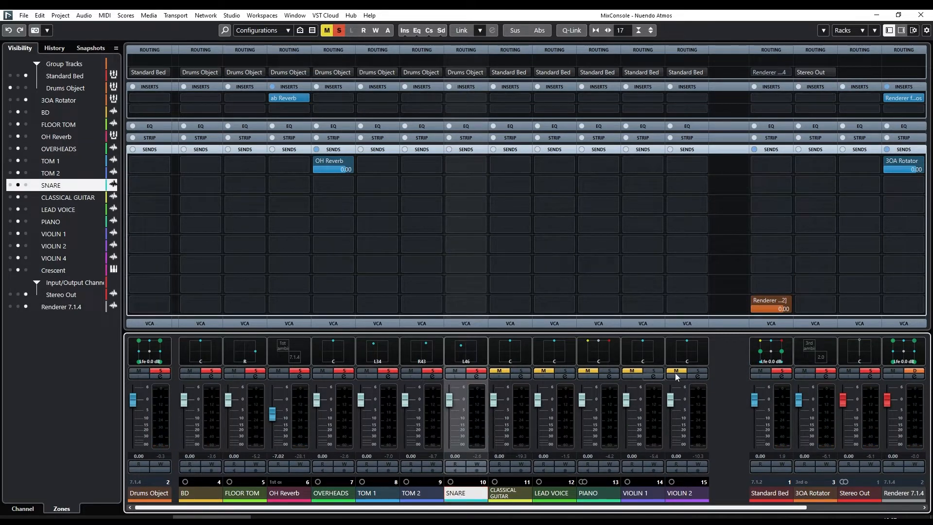
{"action": "right_click", "coordinate": [732, 354]}
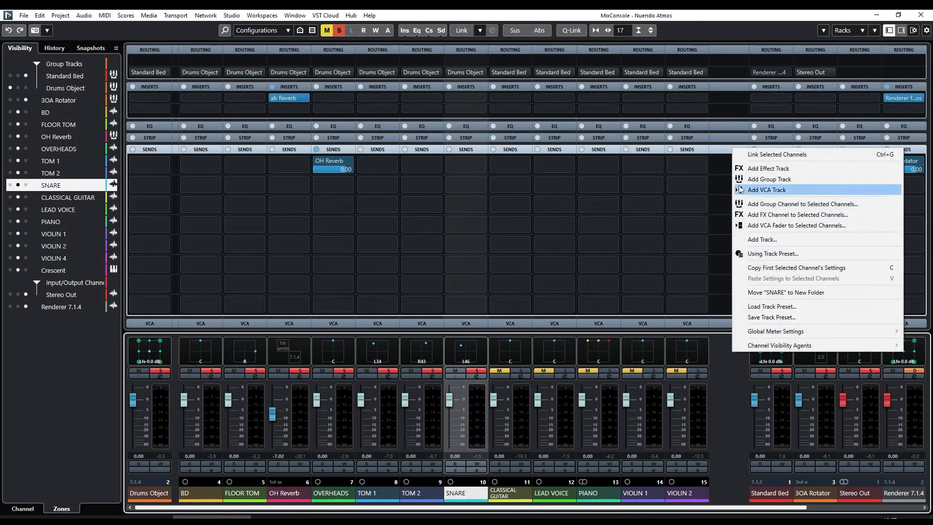
{"action": "left_click", "coordinate": [769, 179]}
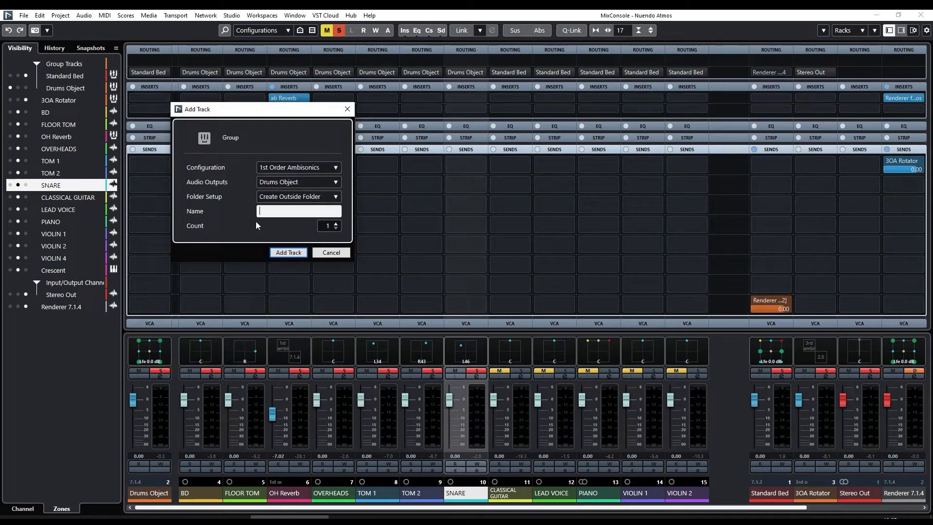
{"action": "type", "text": "Snare Delay"}
{"action": "left_click", "coordinate": [299, 167]}
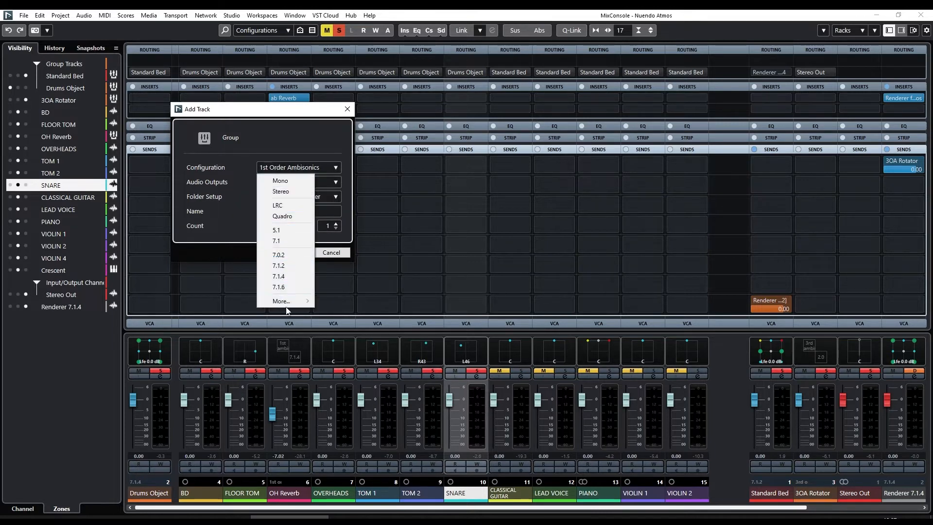
{"action": "mouse_move", "coordinate": [284, 302]}
{"action": "left_click", "coordinate": [359, 286]}
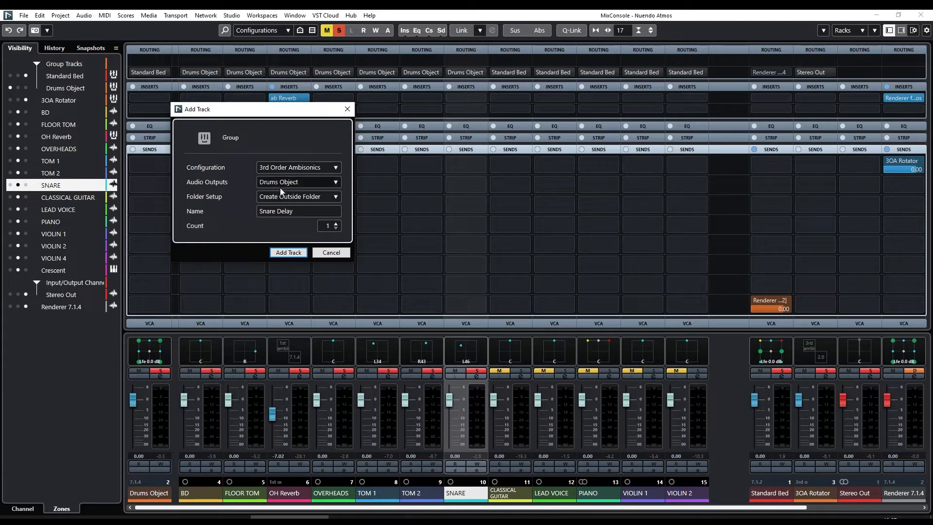
{"action": "left_click", "coordinate": [290, 252]}
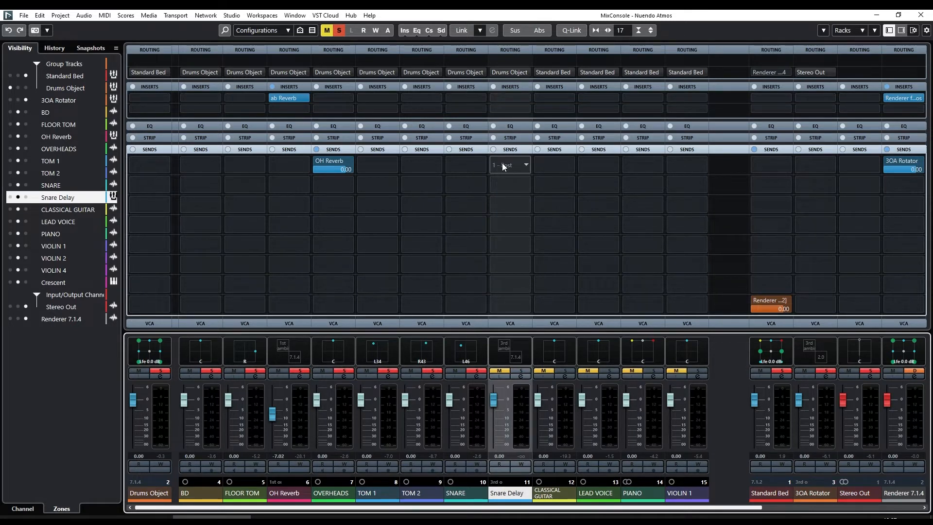
Step: Assign SNARE's first send to the Snare Delay group and activate the send
{"action": "left_click", "coordinate": [467, 166]}
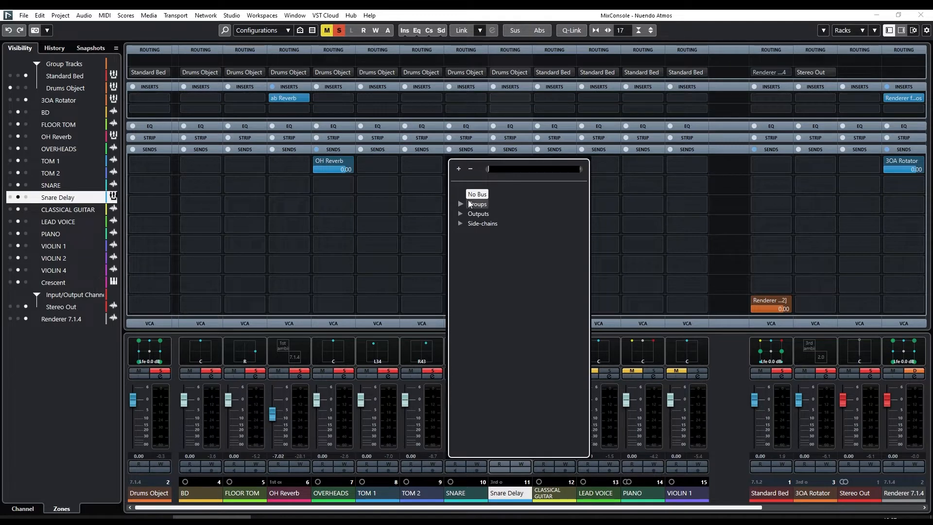
{"action": "left_click", "coordinate": [468, 204]}
{"action": "left_click", "coordinate": [468, 202]}
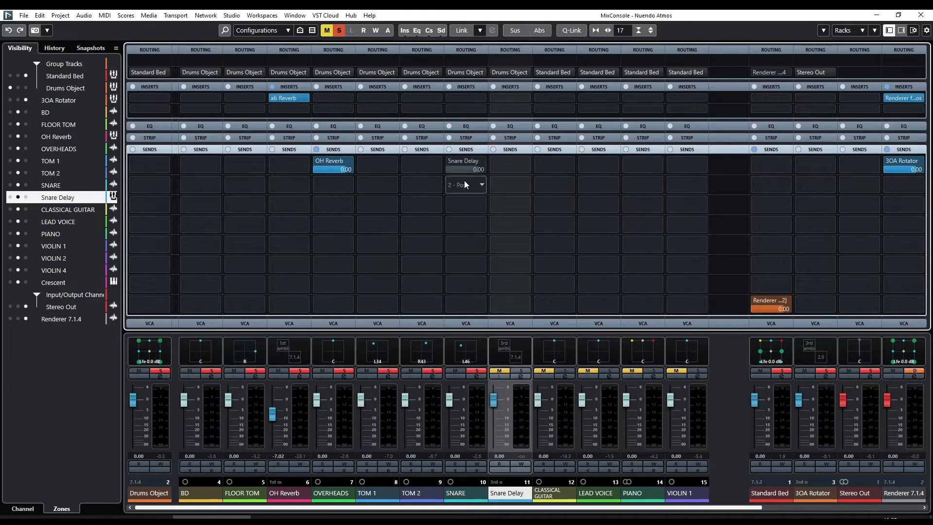
Step: Insert ab Delay in Snare Delay's first insert slot, then shrink the plug-in window and move it aside
{"action": "left_click", "coordinate": [514, 97]}
{"action": "type", "text": "ab del"}
{"action": "key", "text": "Return"}
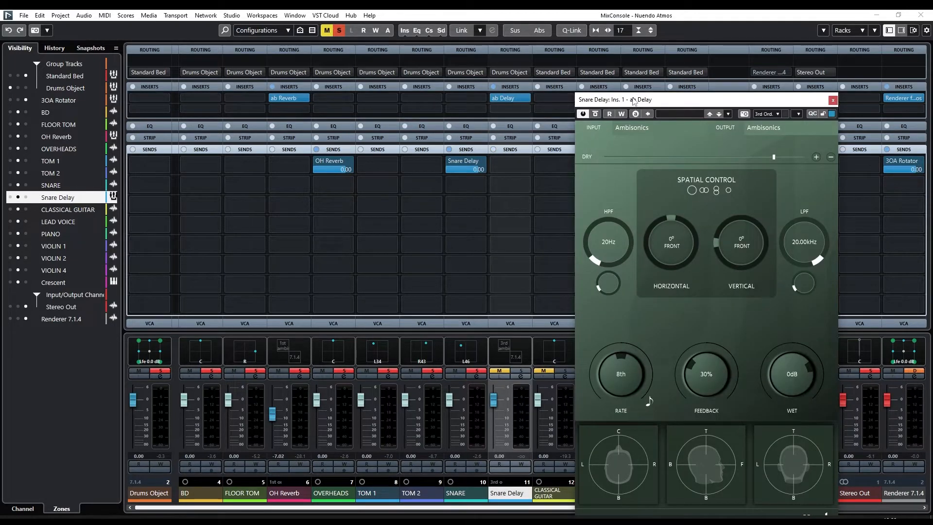
{"action": "left_click", "coordinate": [821, 457]}
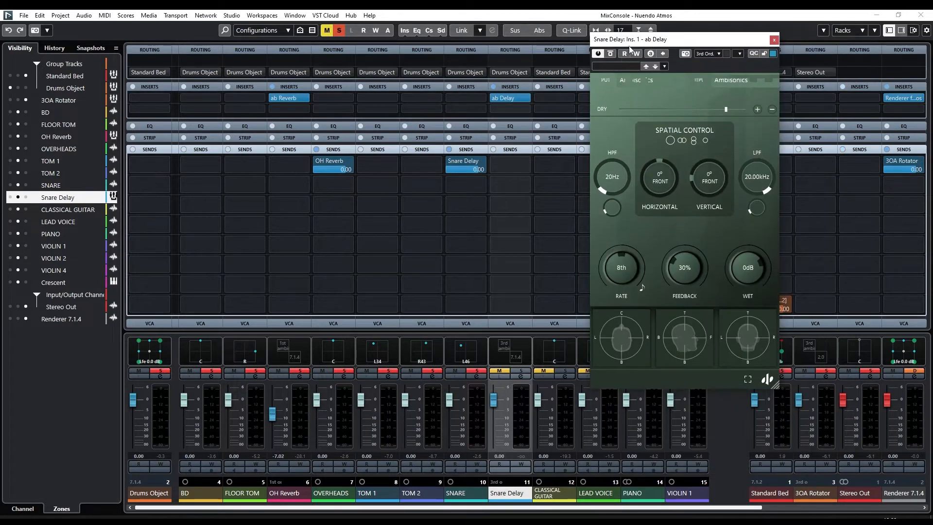
{"action": "left_click_drag", "start_coordinate": [631, 41], "coordinate": [717, 85]}
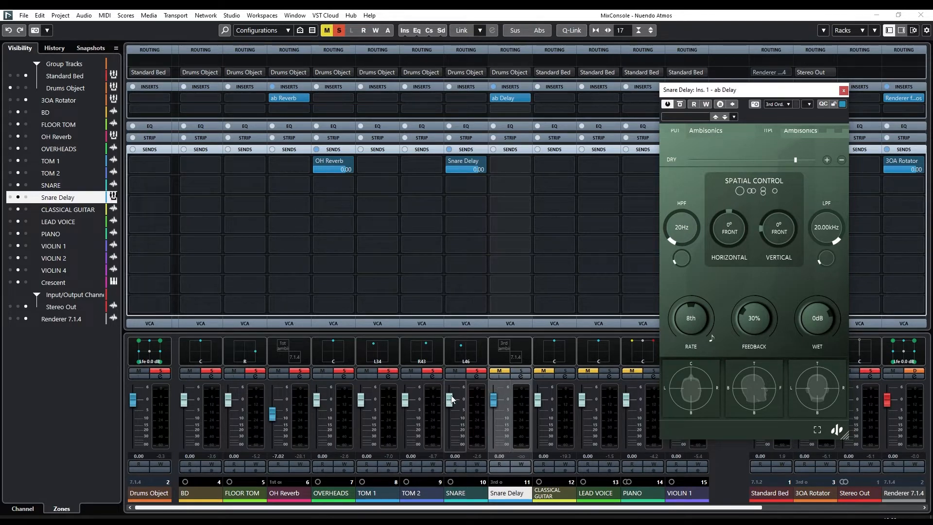
Step: Solo SNARE together with Snare Delay and set ab Delay's dry level to its minimum
{"action": "left_click", "coordinate": [476, 371]}
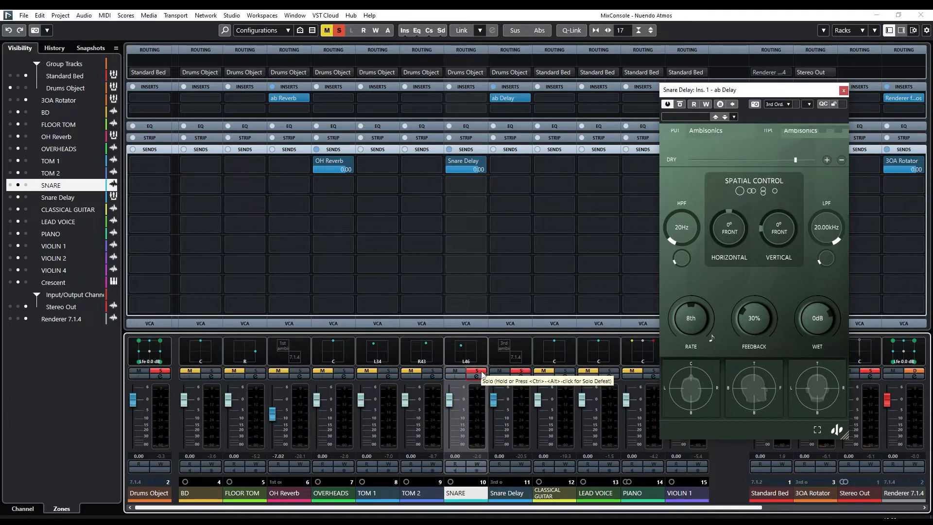
{"action": "left_click_drag", "start_coordinate": [796, 162], "coordinate": [794, 164]}
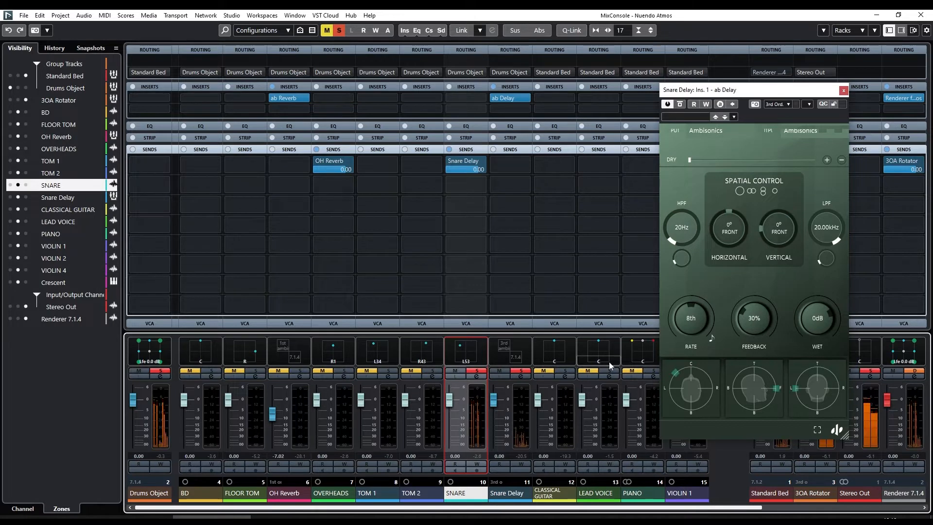
Step: Set ab Delay's horizontal position to -49° FL and add a second delay positioned horizontally at 39° FR
{"action": "left_click_drag", "start_coordinate": [726, 234], "coordinate": [724, 243]}
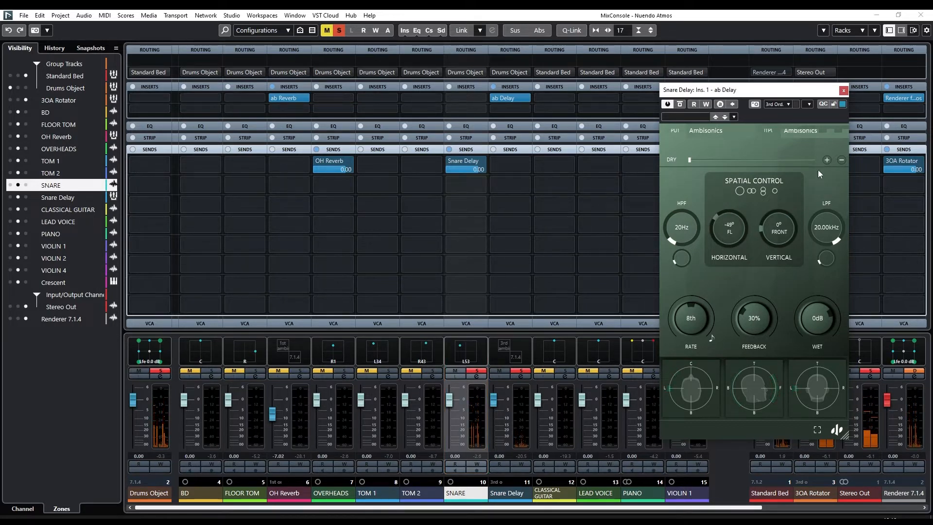
{"action": "left_click", "coordinate": [827, 159]}
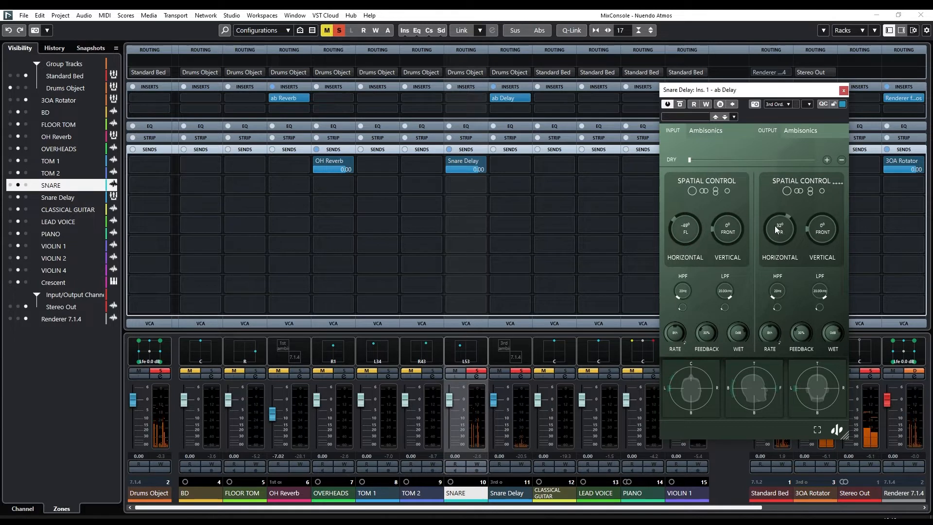
{"action": "left_click_drag", "start_coordinate": [776, 226], "coordinate": [775, 223]}
Step: Enlarge the ab Delay window and try other rates for the second delay, ending on 8th
{"action": "mouse_move", "coordinate": [769, 337]}
{"action": "left_mouse_down"}
{"action": "mouse_move", "coordinate": [768, 347]}
{"action": "mouse_move", "coordinate": [773, 336]}
{"action": "left_mouse_up"}
{"action": "left_click_drag", "start_coordinate": [847, 434], "coordinate": [907, 508]}
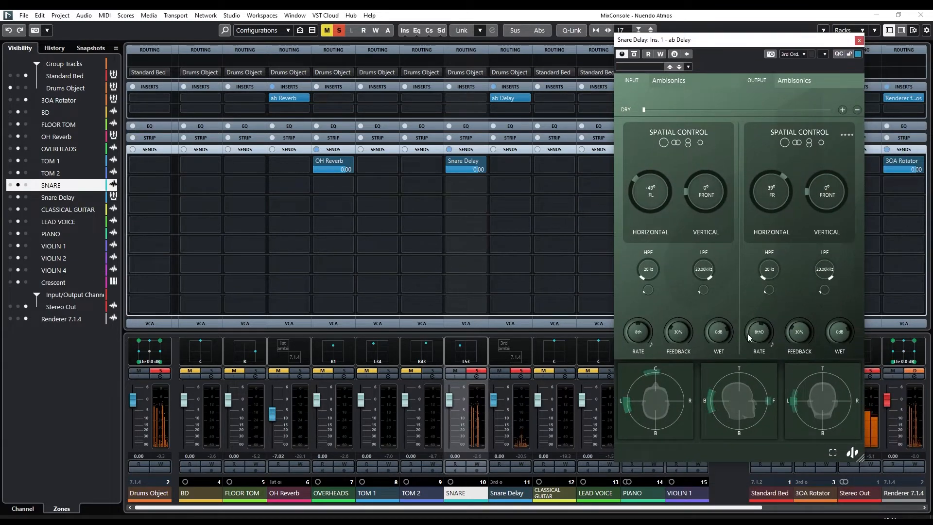
{"action": "left_click_drag", "start_coordinate": [754, 336], "coordinate": [751, 330]}
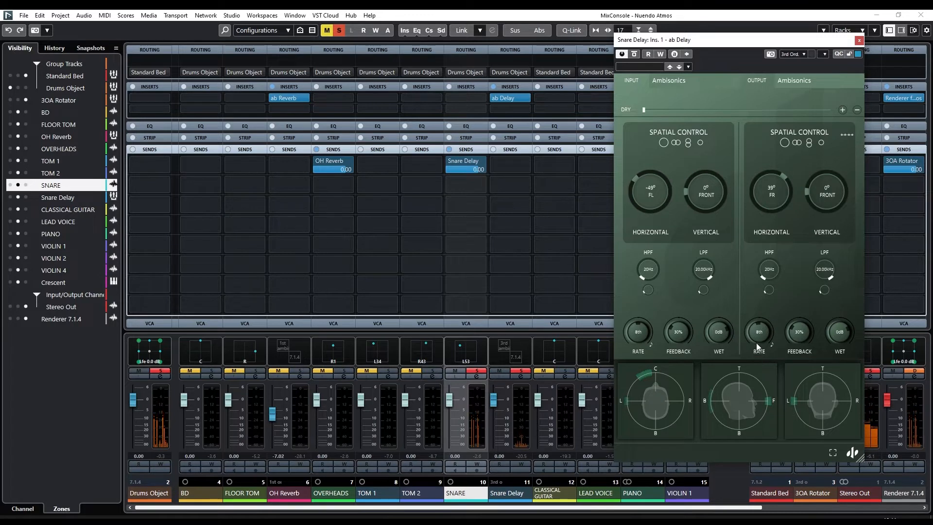
{"action": "left_click_drag", "start_coordinate": [756, 343], "coordinate": [758, 355]}
{"action": "left_click_drag", "start_coordinate": [756, 341], "coordinate": [756, 333]}
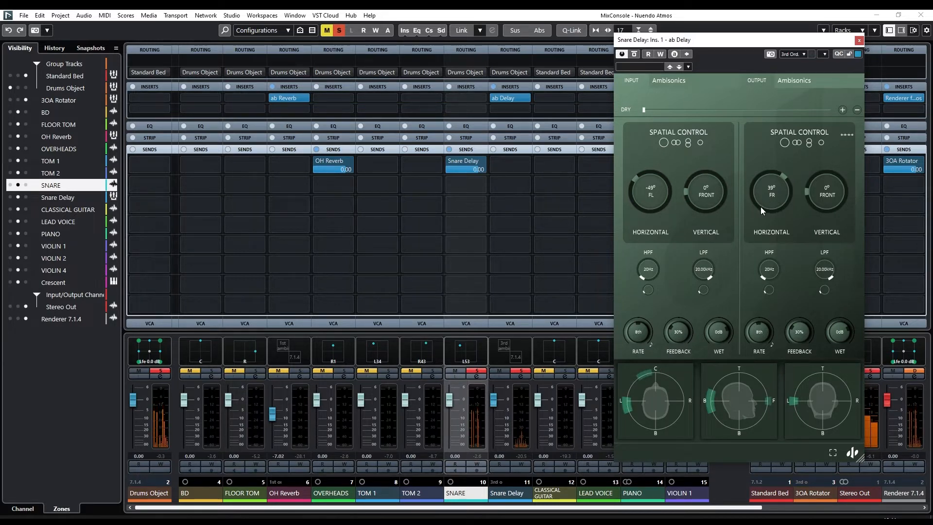
Step: Set the second delay's horizontal position to 62° FR, close ab Delay and solo the whole Drums Object group
{"action": "left_click_drag", "start_coordinate": [764, 197], "coordinate": [763, 187]}
{"action": "left_click", "coordinate": [859, 41]}
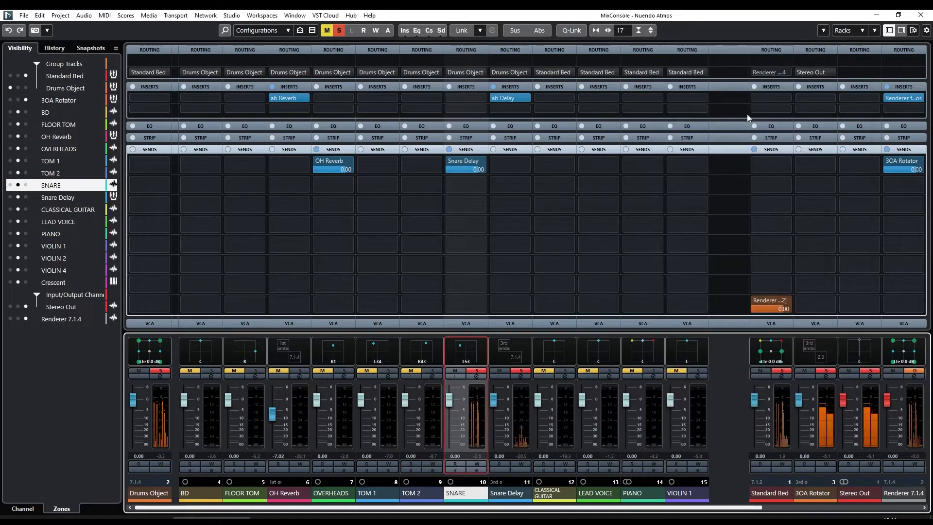
{"action": "left_click", "coordinate": [158, 372]}
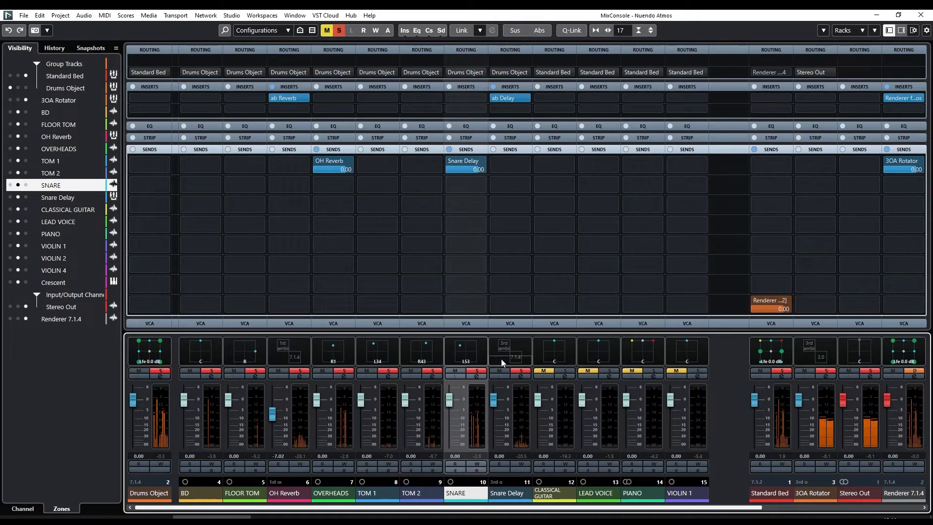
Step: Raise the wet level of both delays in ab Delay to 12 dB and lower the Snare Delay fader to -12.5 dB
{"action": "left_click", "coordinate": [503, 99]}
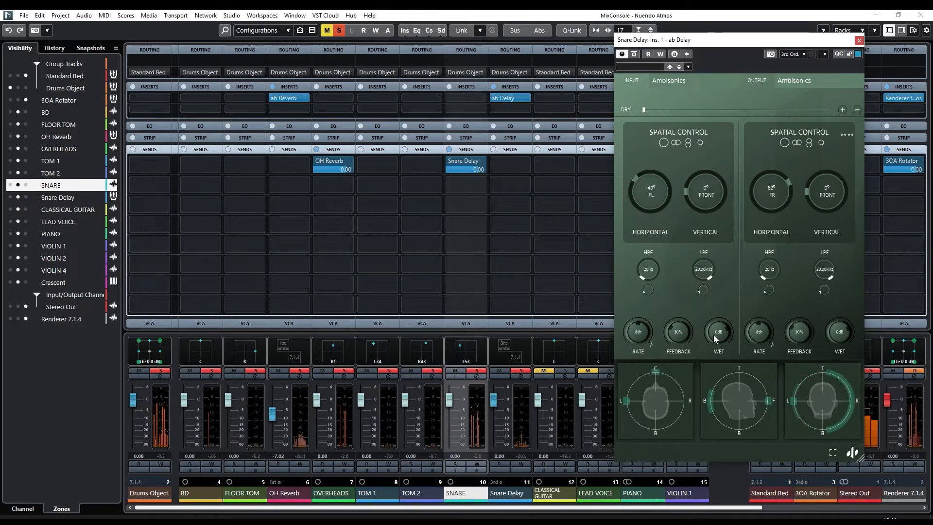
{"action": "left_click_drag", "start_coordinate": [713, 333], "coordinate": [707, 322]}
{"action": "left_click_drag", "start_coordinate": [846, 335], "coordinate": [822, 320]}
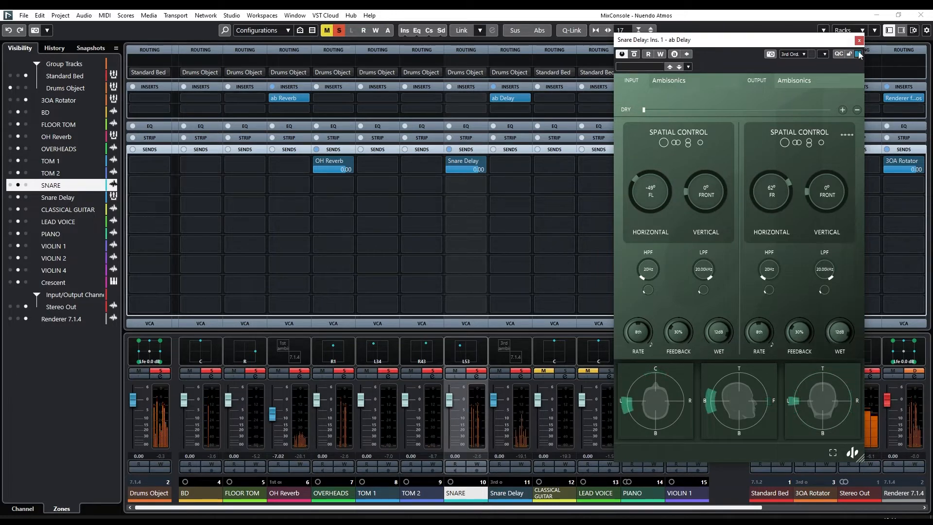
{"action": "left_click", "coordinate": [859, 41]}
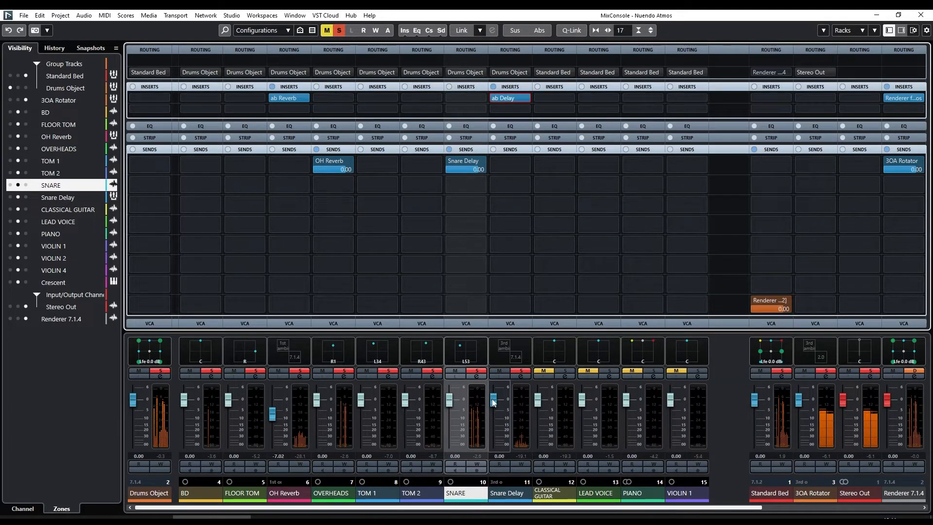
{"action": "left_click_drag", "start_coordinate": [492, 421], "coordinate": [494, 426]}
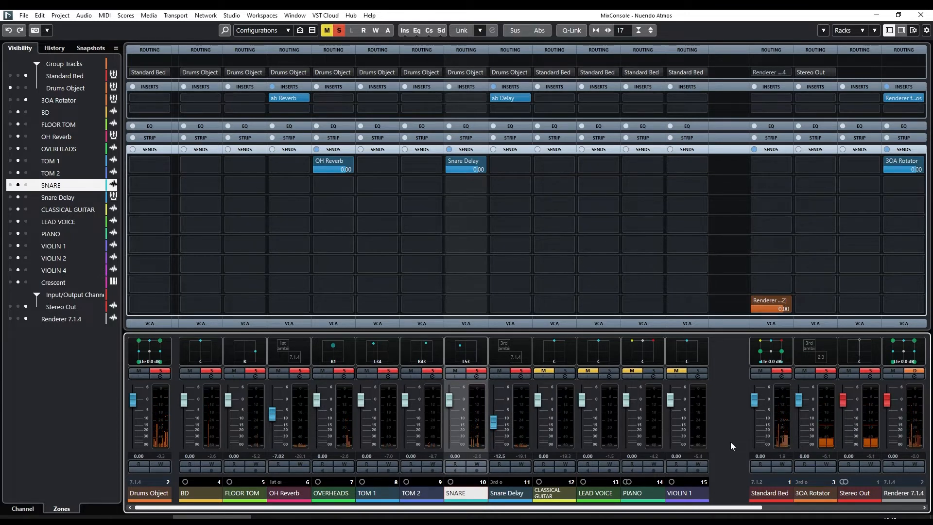
Step: Create an Atmos object from the Drums Object track in ADM Authoring for Dolby Atmos and check it in the Renderer 7.1.4 plug-in
{"action": "left_click", "coordinate": [128, 488]}
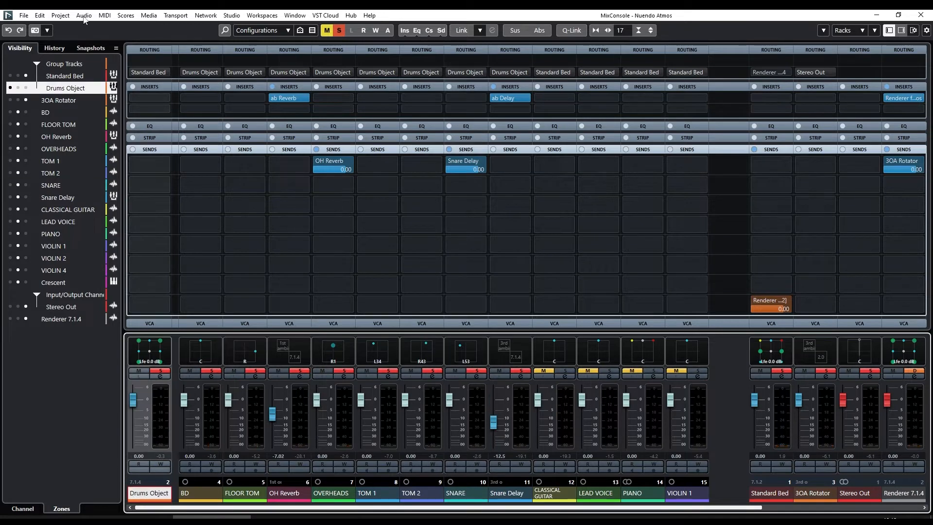
{"action": "left_click", "coordinate": [84, 16]}
{"action": "mouse_move", "coordinate": [60, 16]}
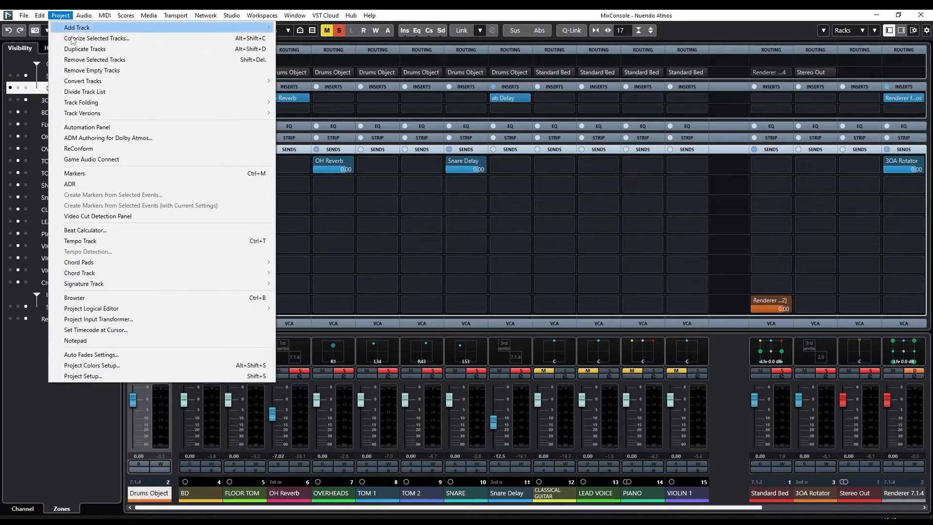
{"action": "left_click", "coordinate": [98, 145]}
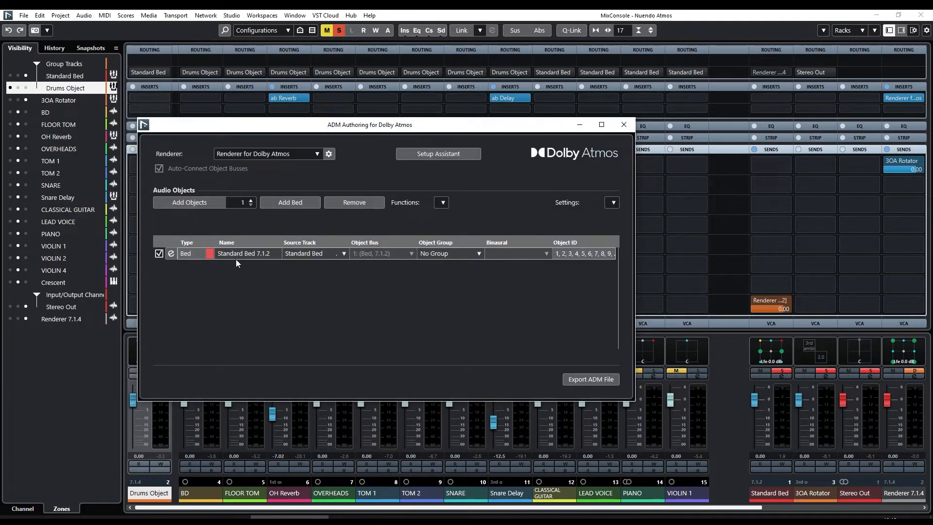
{"action": "left_click", "coordinate": [441, 203]}
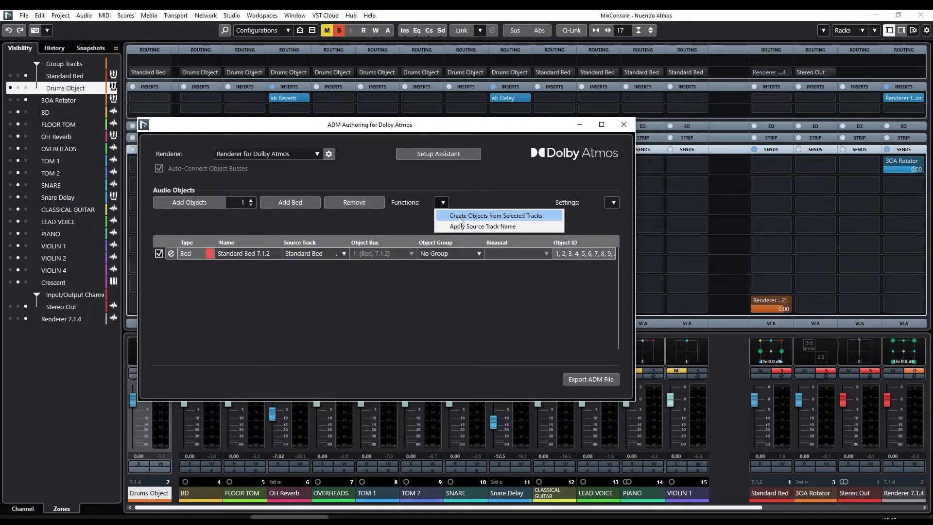
{"action": "left_click", "coordinate": [460, 216]}
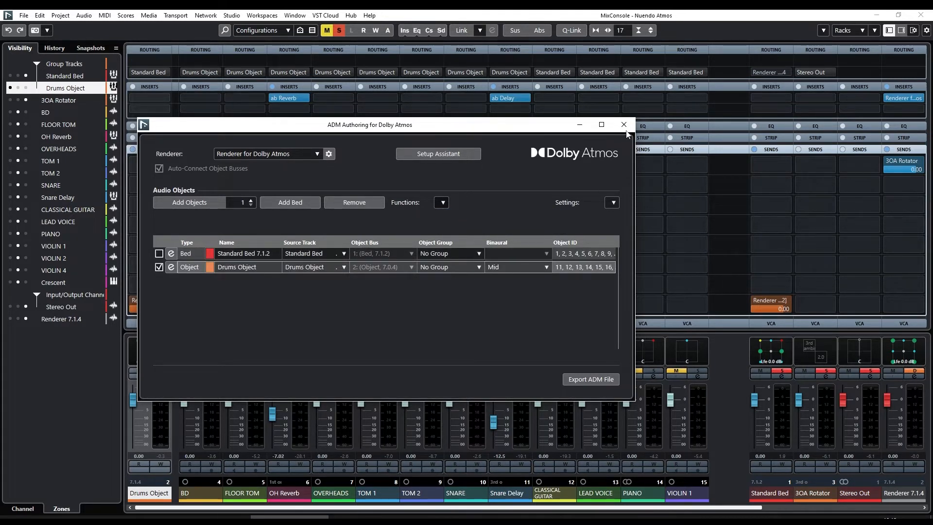
{"action": "left_click", "coordinate": [624, 126]}
{"action": "left_click", "coordinate": [898, 98]}
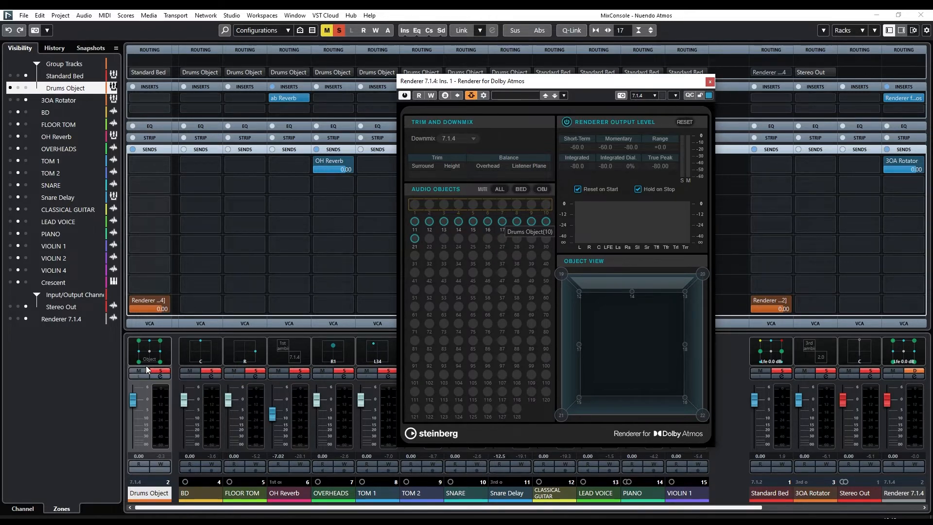
{"action": "left_click", "coordinate": [710, 81]}
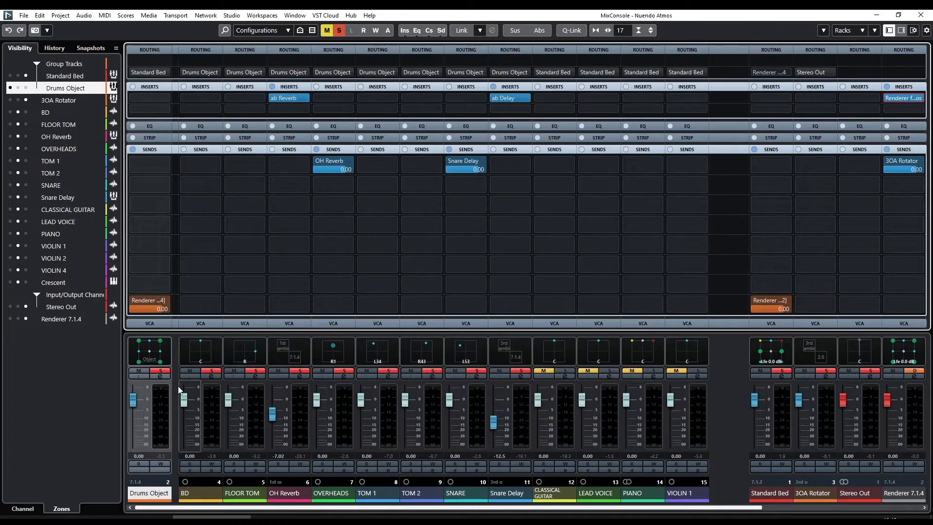
Step: During playback, scale Drums Object in its MultiPanner to 61.8% width, 67.5% depth and 71.0% height
{"action": "double_click", "coordinate": [148, 354]}
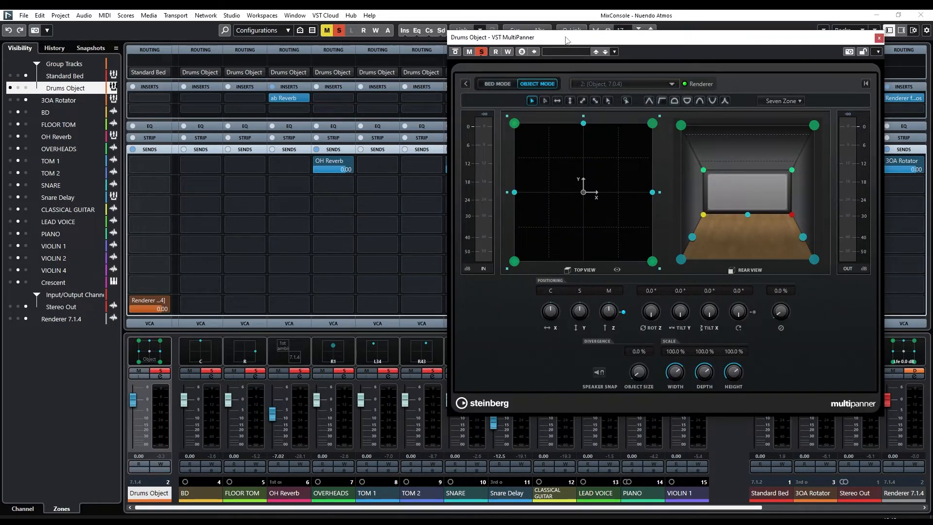
{"action": "left_click_drag", "start_coordinate": [566, 39], "coordinate": [478, 63]}
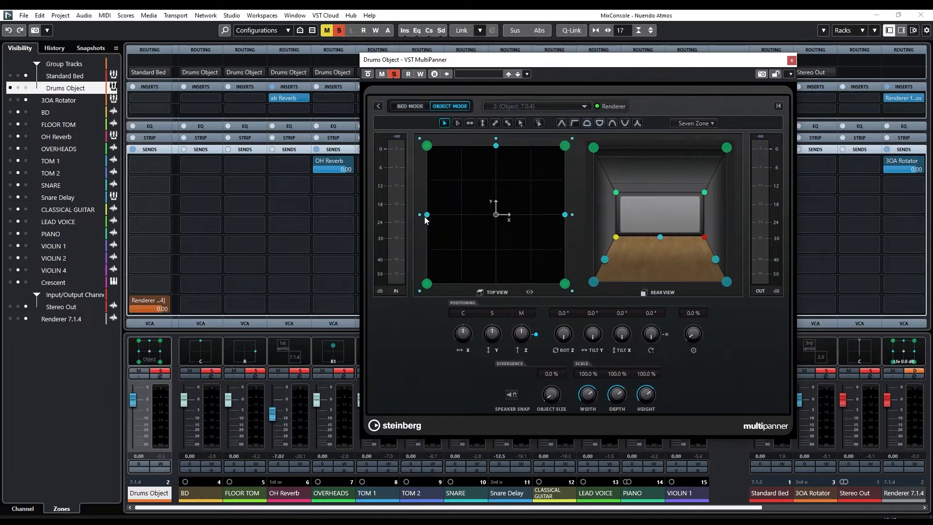
{"action": "key", "text": "space"}
{"action": "mouse_move", "coordinate": [585, 400]}
{"action": "left_mouse_down"}
{"action": "mouse_move", "coordinate": [580, 410]}
{"action": "mouse_move", "coordinate": [614, 404]}
{"action": "mouse_move", "coordinate": [588, 411]}
{"action": "left_mouse_up"}
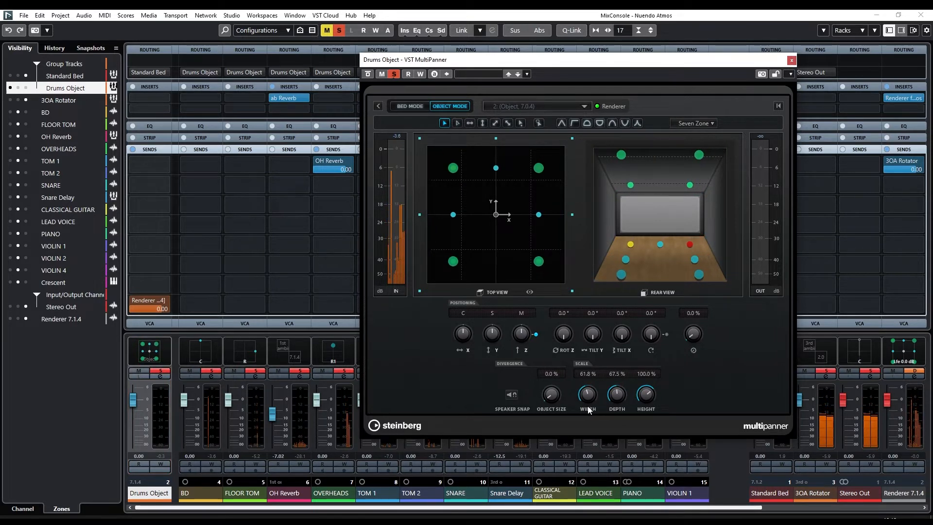
{"action": "left_click_drag", "start_coordinate": [645, 398], "coordinate": [637, 415]}
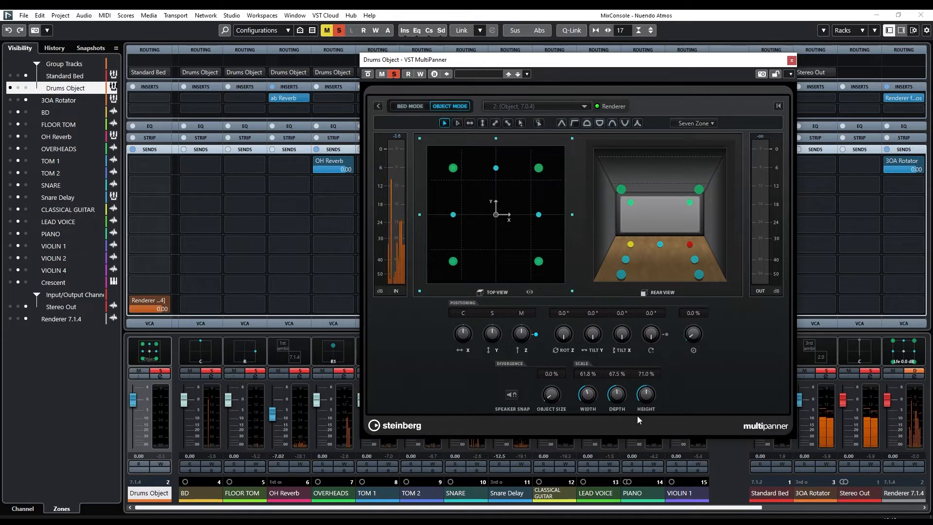
{"action": "left_click", "coordinate": [791, 60]}
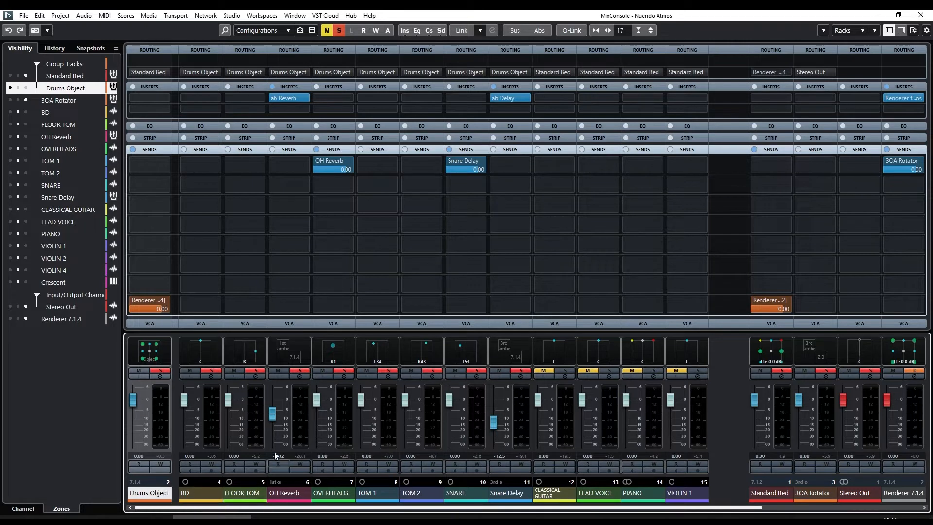
Step: Lower the OH Reverb fader to -10.4 dB
{"action": "left_click", "coordinate": [273, 414]}
{"action": "left_click_drag", "start_coordinate": [273, 416], "coordinate": [277, 422]}
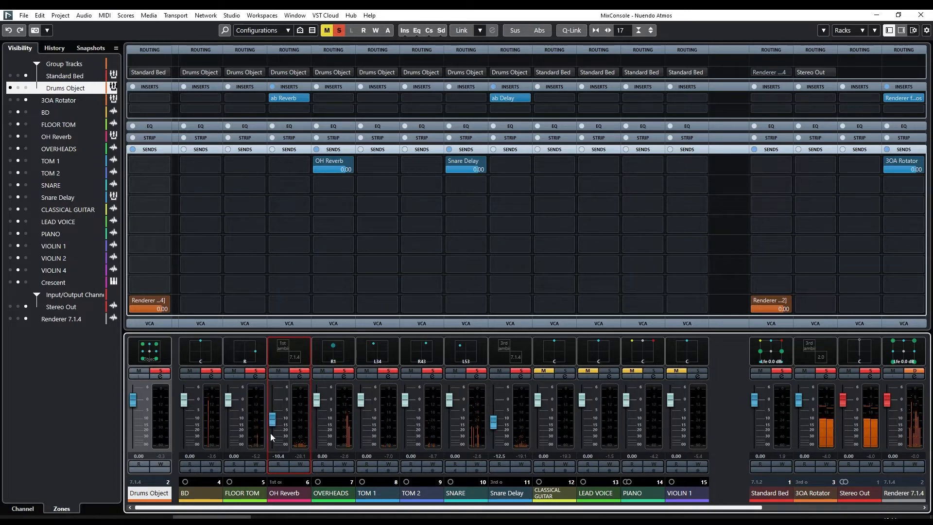
Step: Add a 1st Order Ambisonics group track named Reverb, routed to Drums Object and created outside the folder
{"action": "right_click", "coordinate": [727, 420]}
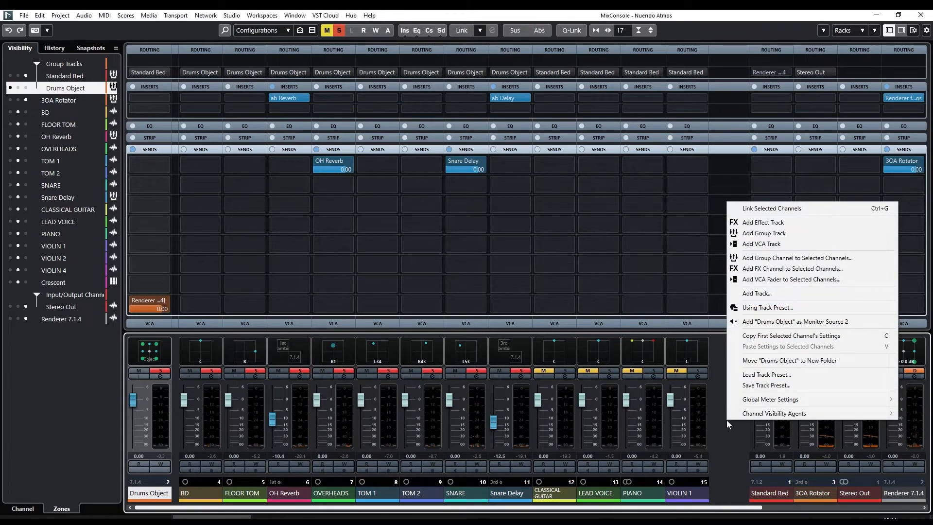
{"action": "left_click", "coordinate": [764, 233]}
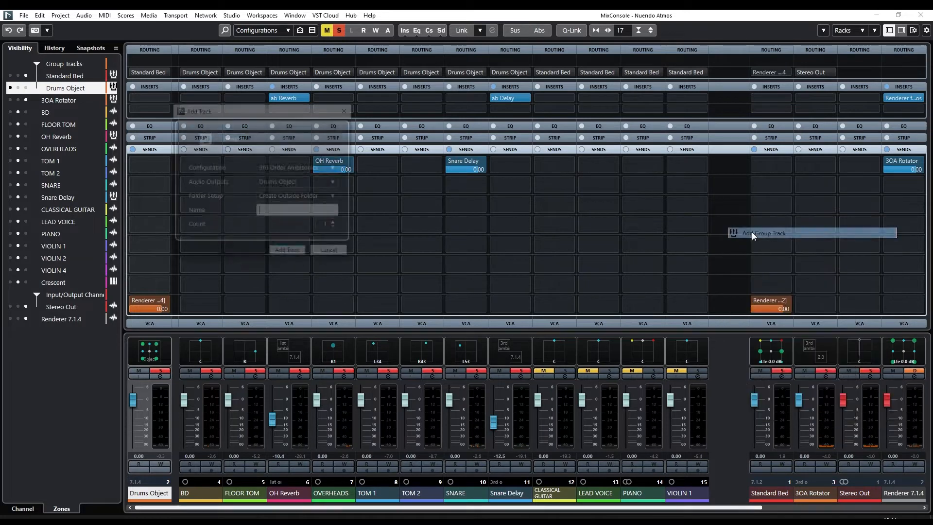
{"action": "left_click", "coordinate": [325, 168]}
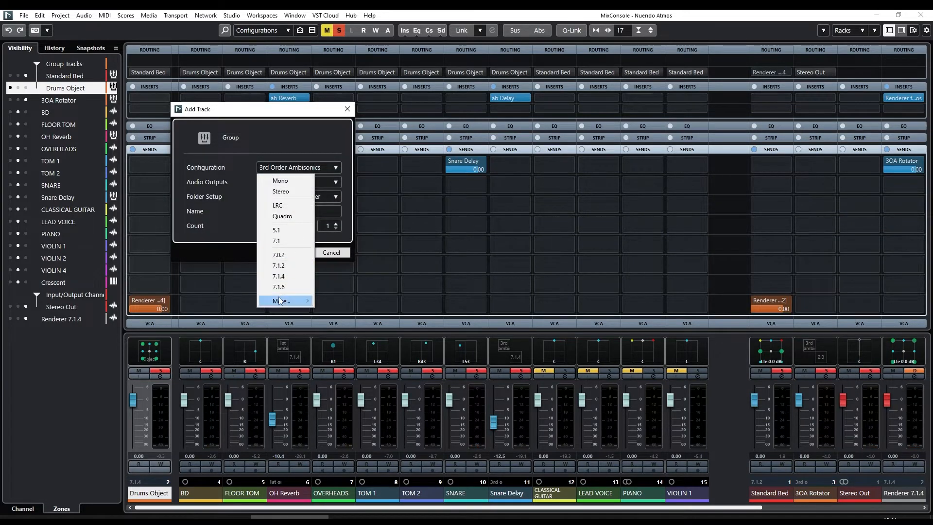
{"action": "mouse_move", "coordinate": [289, 301]}
{"action": "left_click", "coordinate": [346, 266]}
{"action": "left_click", "coordinate": [268, 212]}
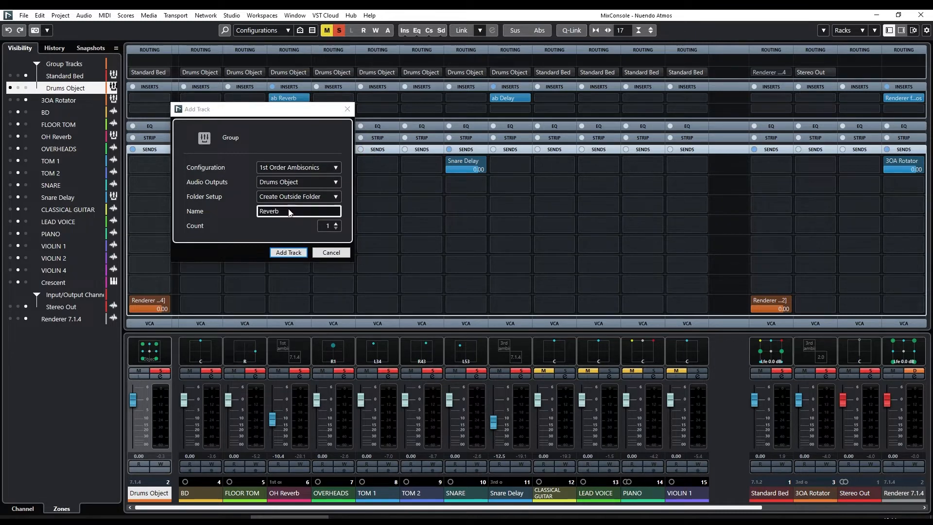
{"action": "key", "text": "Return"}
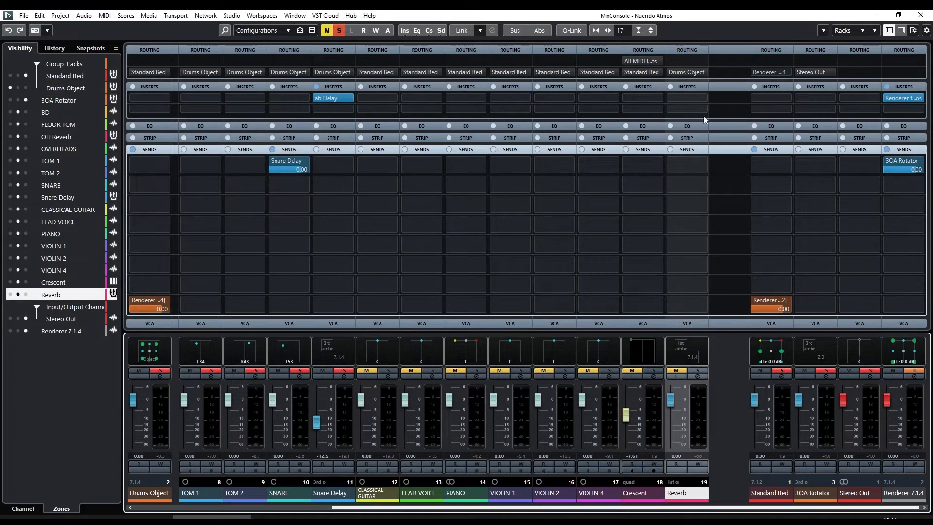
Step: Insert ab Reverb in the Reverb group's first insert slot and close the plug-in window
{"action": "left_click", "coordinate": [697, 96]}
{"action": "type", "text": "ab reverb"}
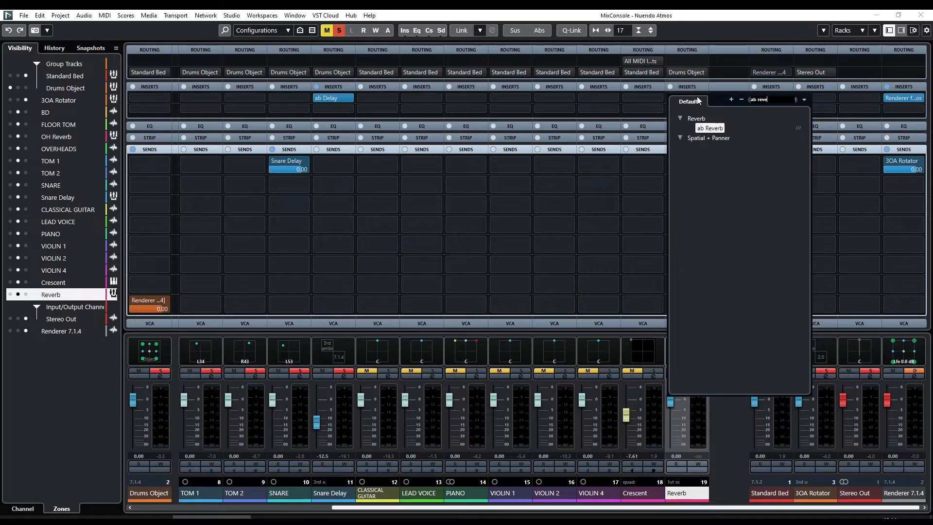
{"action": "key", "text": "Return"}
{"action": "left_click", "coordinate": [106, 480]}
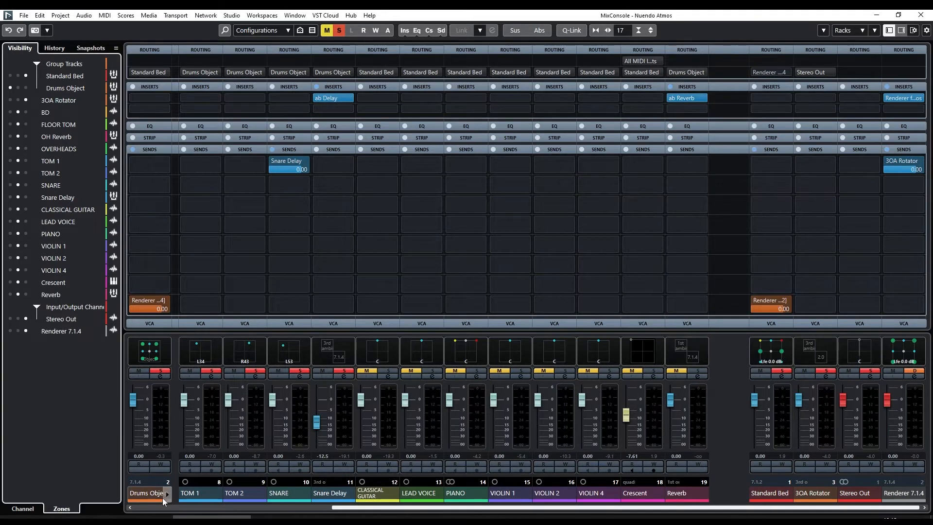
Step: Move the Reverb track directly below Drums Object and above 3OA Rotator in the project's track list
{"action": "left_click", "coordinate": [284, 507]}
{"action": "left_click_drag", "start_coordinate": [285, 508], "coordinate": [252, 507]}
{"action": "key", "text": "F3"}
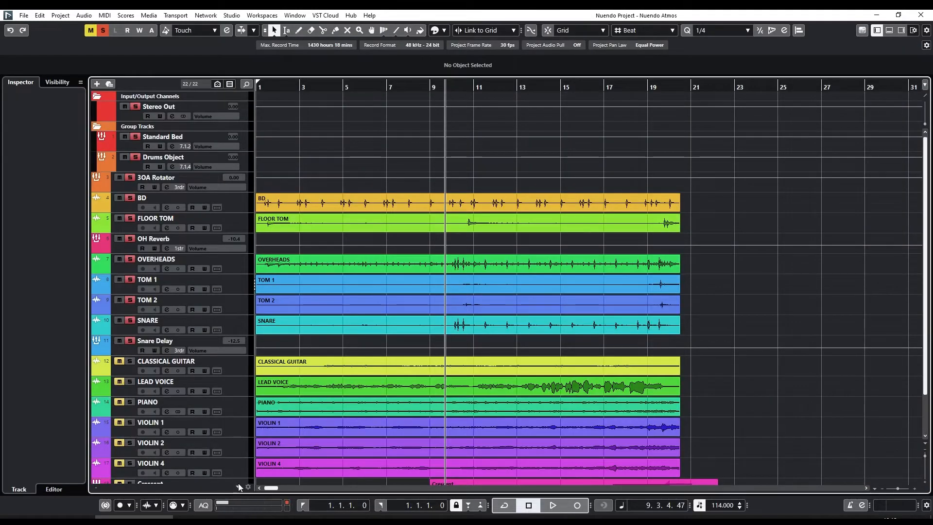
{"action": "scroll", "coordinate": [240, 472], "scroll_direction": "down", "scroll_amount": 3}
{"action": "left_click", "coordinate": [128, 462]}
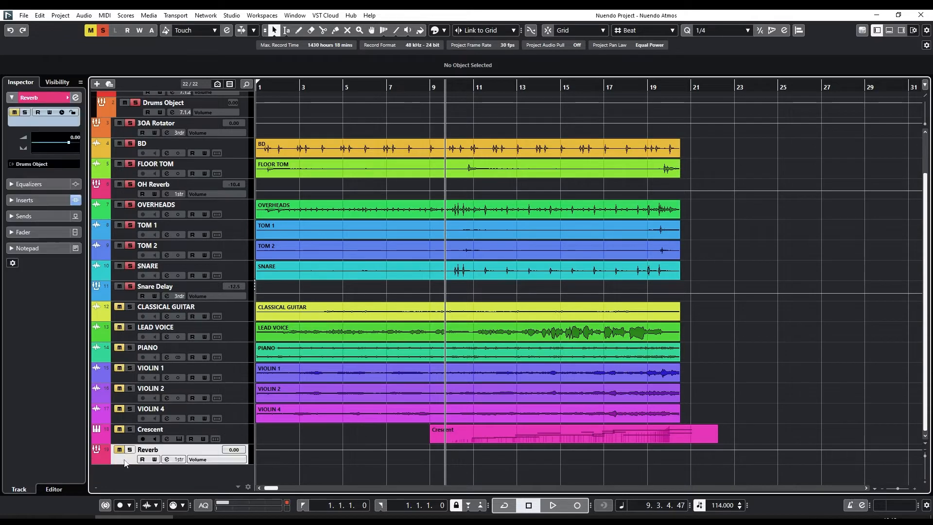
{"action": "left_click_drag", "start_coordinate": [140, 133], "coordinate": [141, 131]}
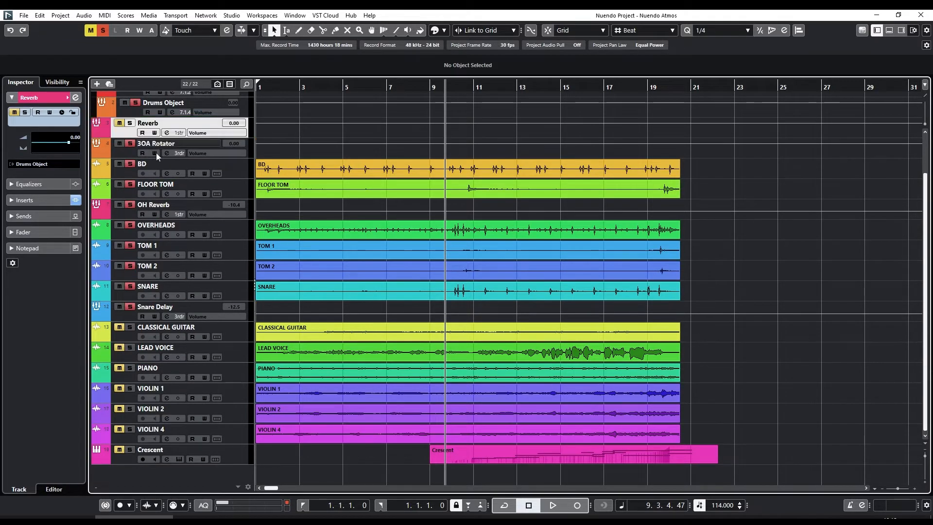
{"action": "scroll", "coordinate": [156, 153], "scroll_direction": "up", "scroll_amount": 3}
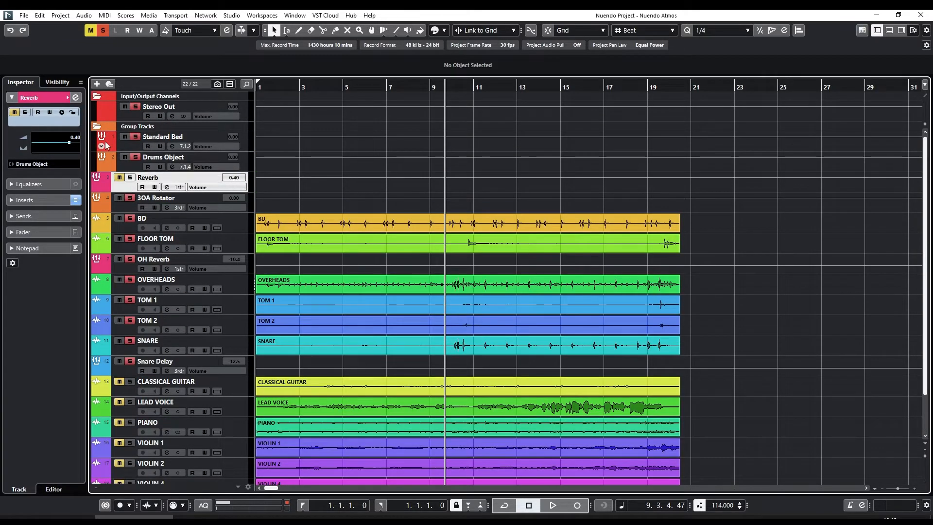
Step: Add an active send to the Reverb group in the second send slot of every channel from BD through Snare Delay
{"action": "key", "text": "F3"}
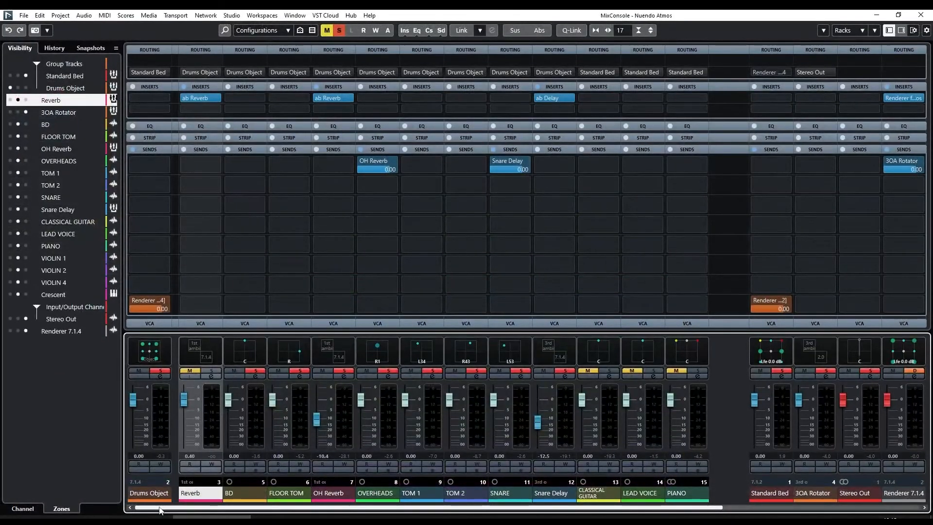
{"action": "key", "text": "Up"}
{"action": "left_click", "coordinate": [246, 486]}
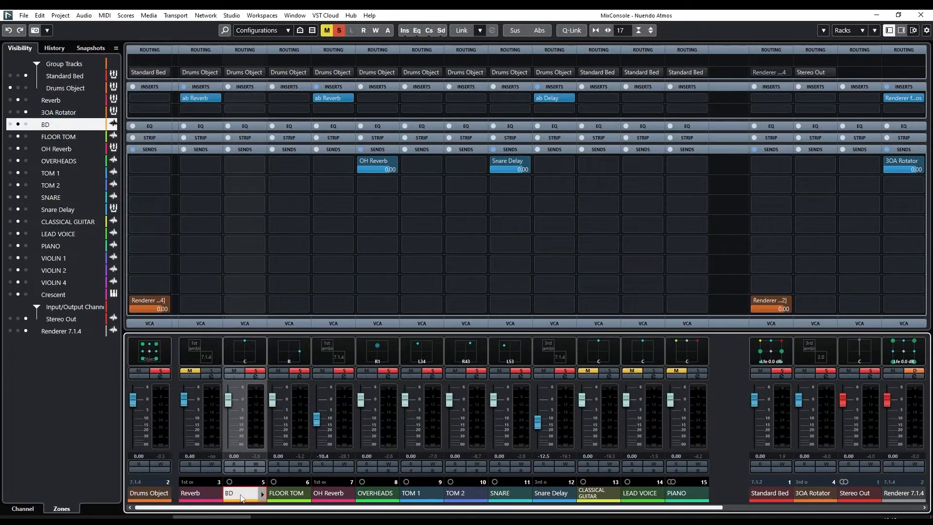
{"action": "left_click", "coordinate": [551, 493], "text": "shift"}
{"action": "mouse_move", "coordinate": [229, 282]}
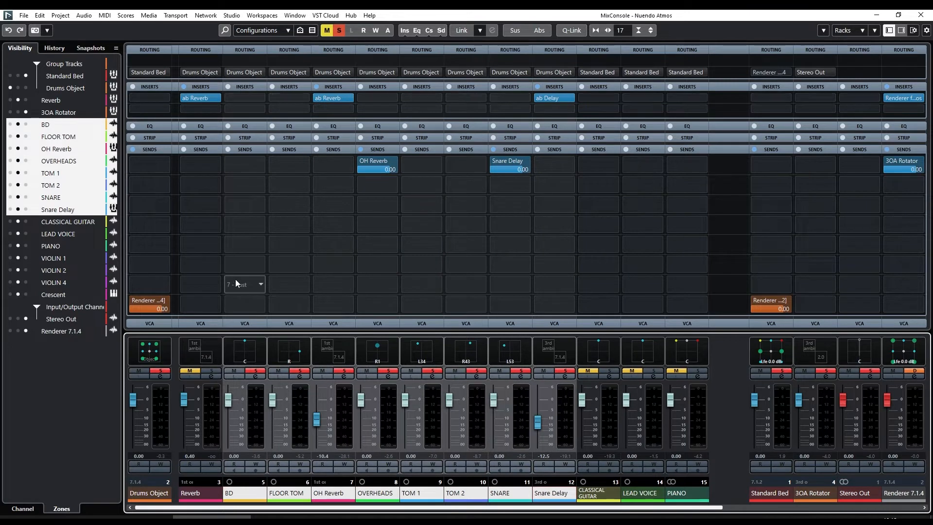
{"action": "key", "text": "shift+alt"}
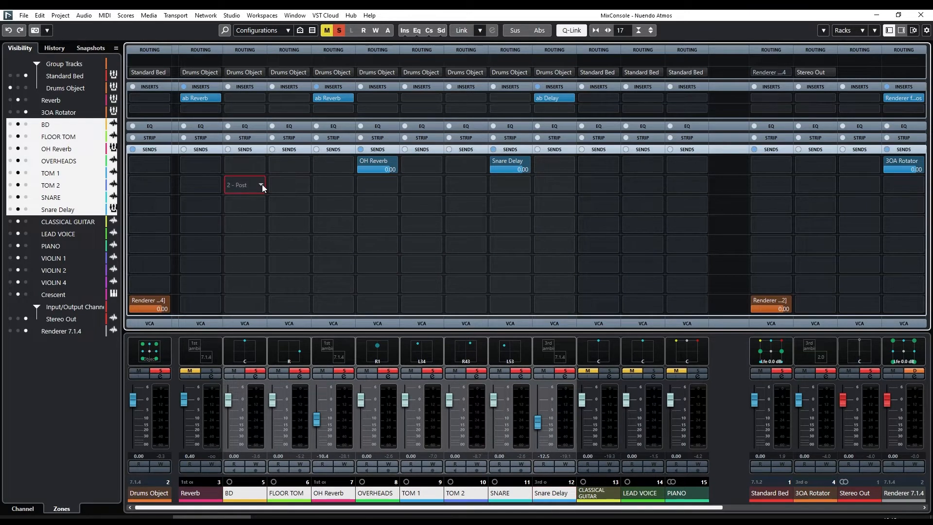
{"action": "left_click", "coordinate": [262, 184]}
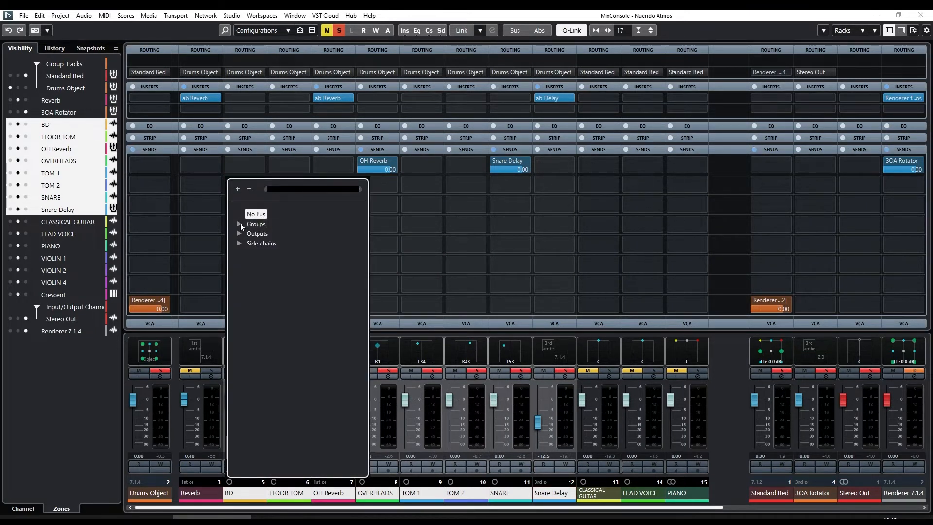
{"action": "left_click", "coordinate": [240, 224]}
{"action": "left_click", "coordinate": [264, 283]}
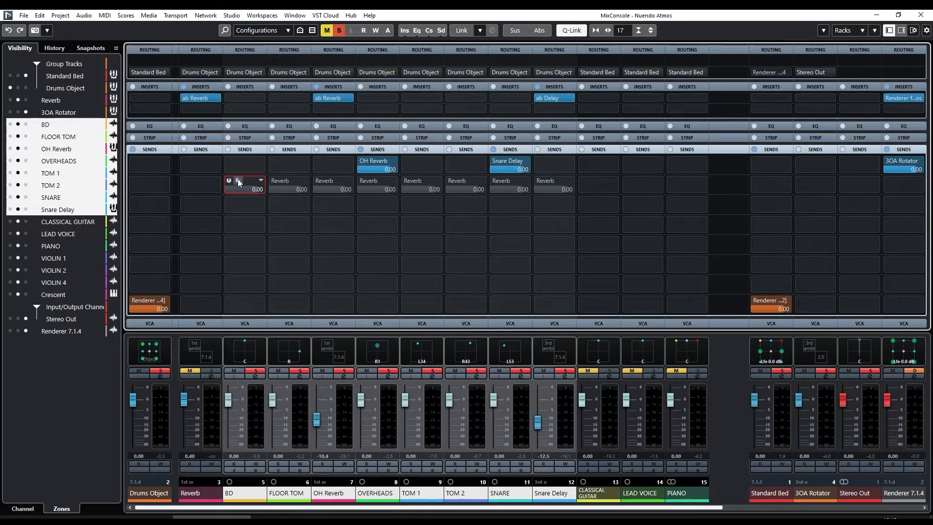
{"action": "left_click", "coordinate": [232, 180]}
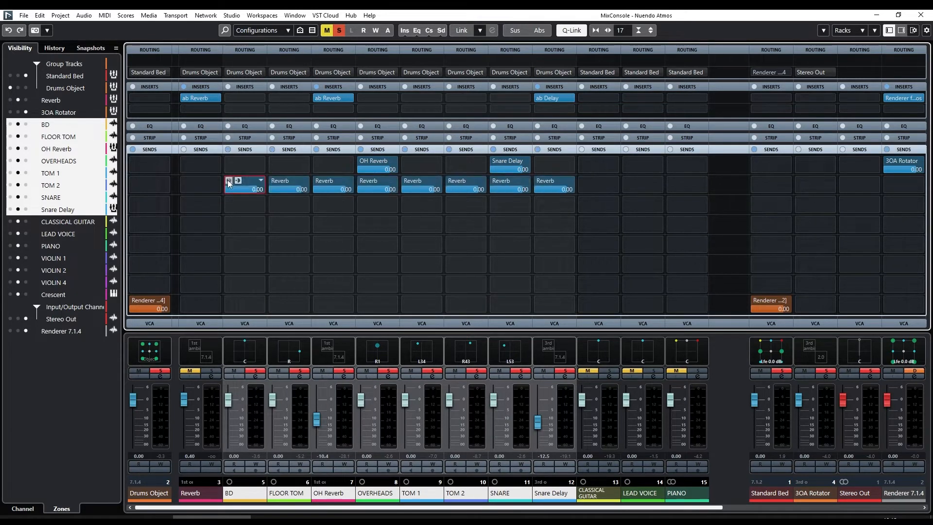
Step: Refresh the Drums Object solo so the Reverb group is included, and start playback
{"action": "left_click", "coordinate": [160, 371]}
{"action": "left_click", "coordinate": [157, 370]}
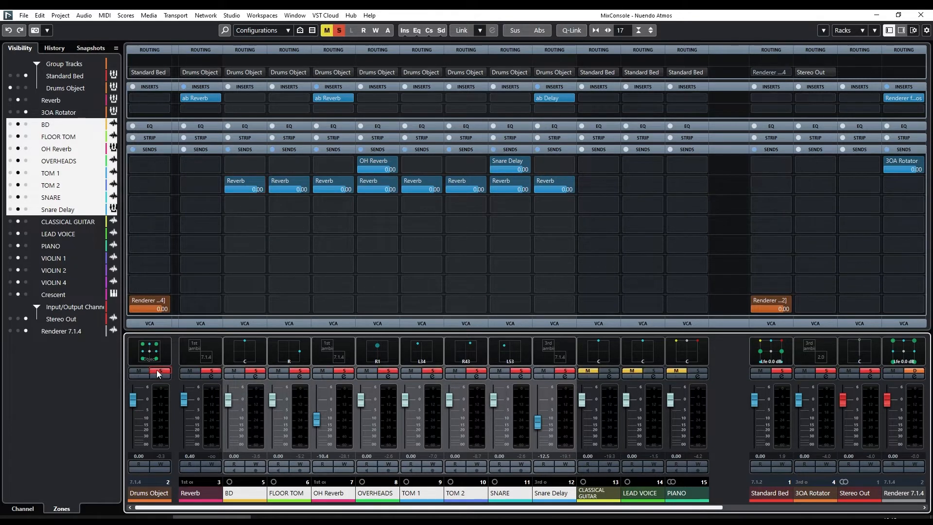
{"action": "key", "text": "space"}
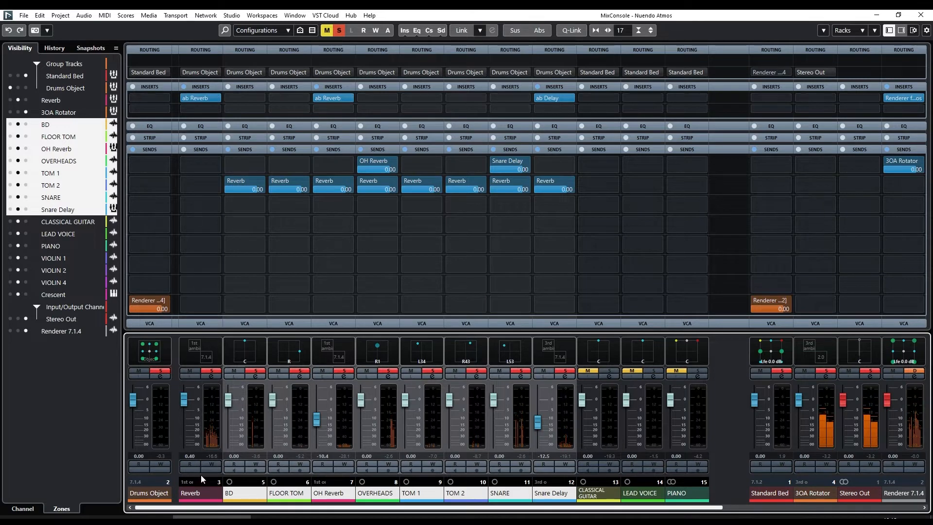
Step: Route the Reverb group's output to Standard Bed
{"action": "left_click", "coordinate": [192, 84]}
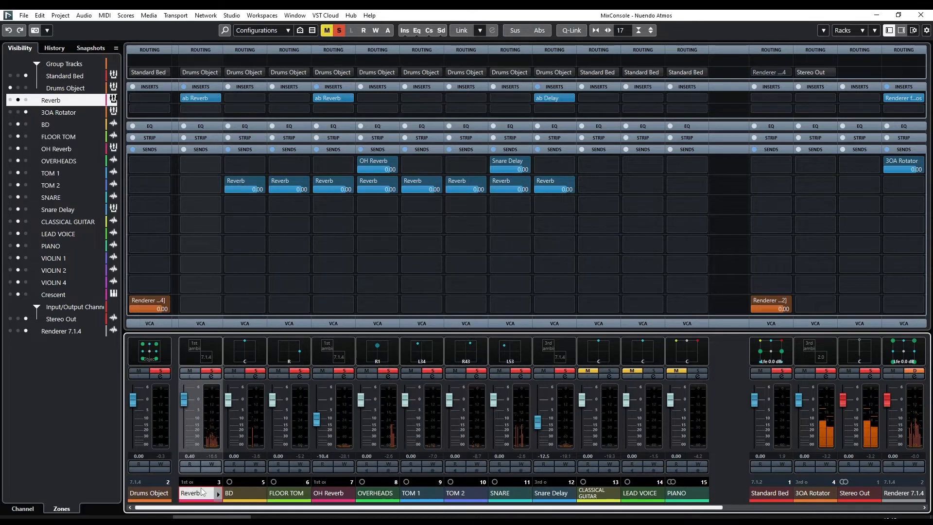
{"action": "left_click", "coordinate": [203, 72]}
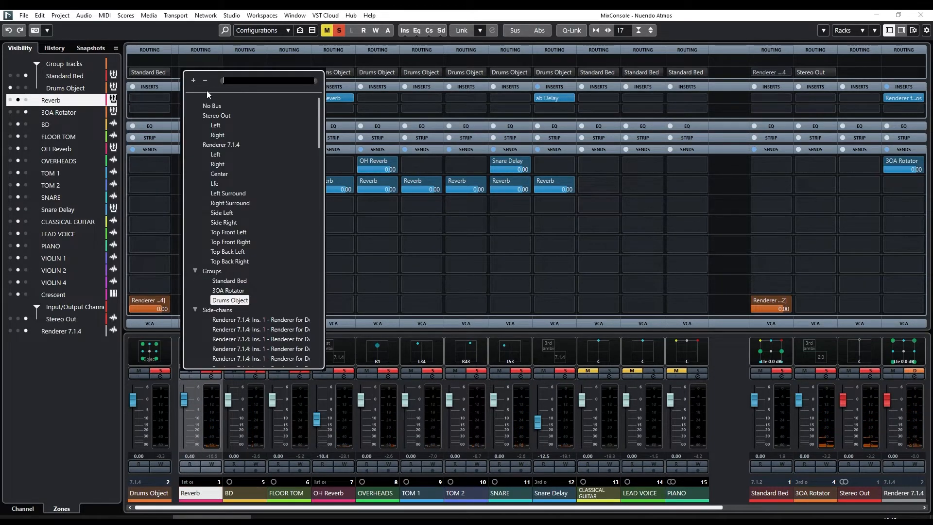
{"action": "left_click", "coordinate": [217, 280]}
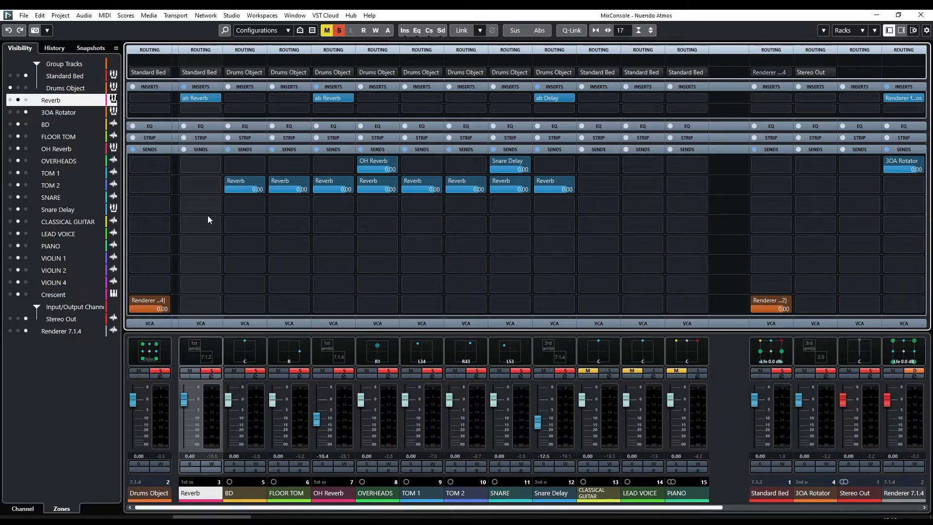
Step: Turn the dry level of ab Reverb on the Reverb group fully down and solo that group
{"action": "left_click", "coordinate": [194, 98]}
{"action": "left_click_drag", "start_coordinate": [782, 106], "coordinate": [712, 107]}
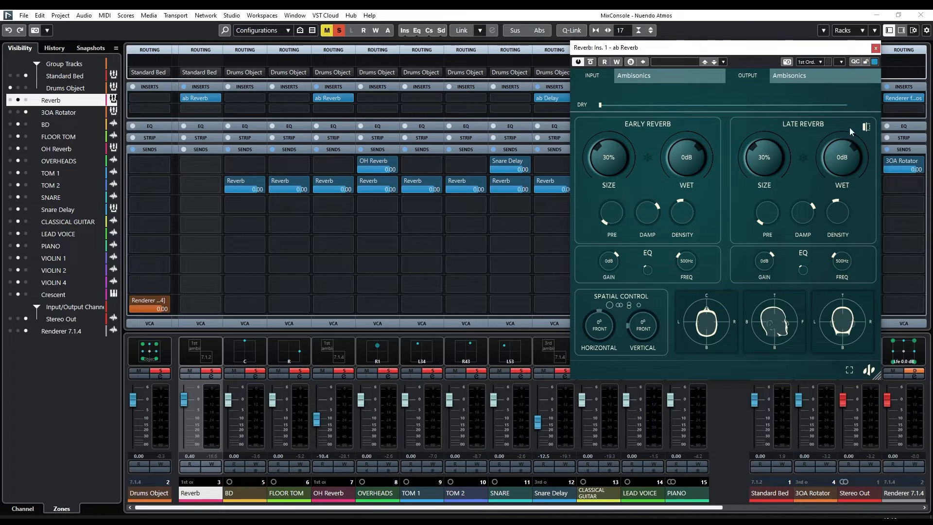
{"action": "left_click", "coordinate": [212, 372]}
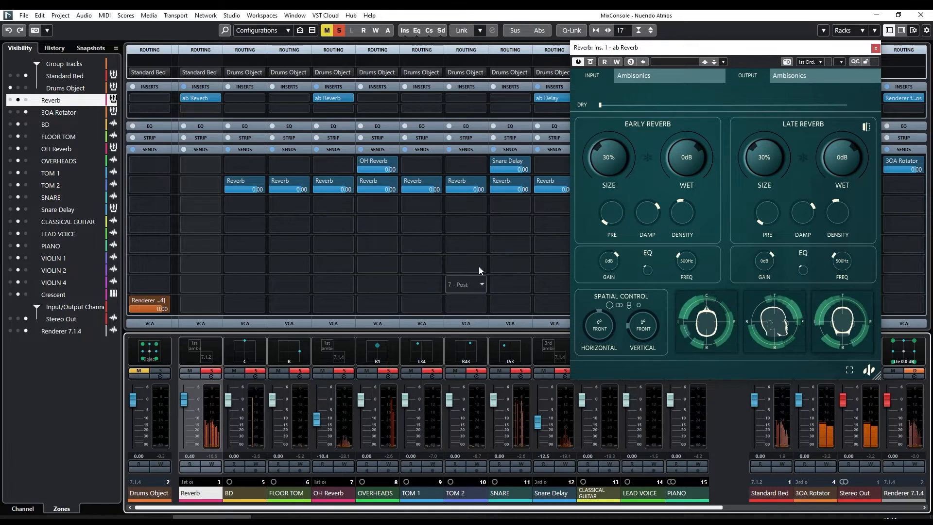
Step: Set the early reverb EQ to about -6 dB at 1.54 kHz and lower the early and late wet levels to -48 dB
{"action": "left_click_drag", "start_coordinate": [609, 261], "coordinate": [607, 280]}
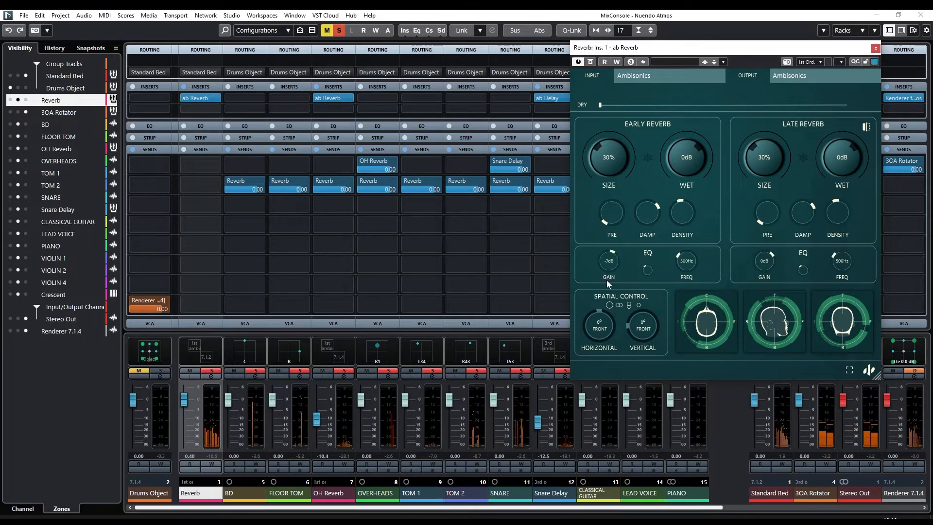
{"action": "left_click_drag", "start_coordinate": [836, 177], "coordinate": [792, 326]}
{"action": "left_click_drag", "start_coordinate": [682, 269], "coordinate": [667, 254]}
{"action": "left_click_drag", "start_coordinate": [609, 266], "coordinate": [611, 264]}
{"action": "left_click_drag", "start_coordinate": [691, 154], "coordinate": [766, 218]}
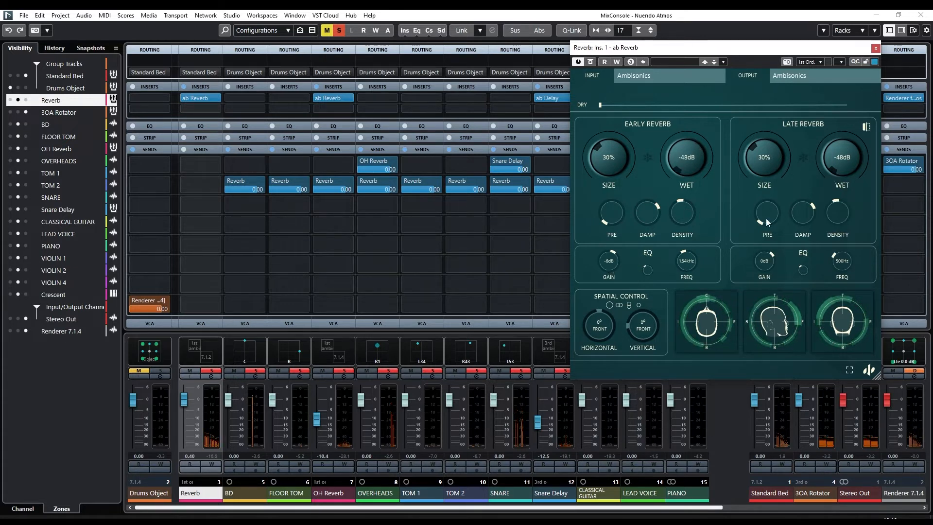
Step: Reset the late reverb's wet level to 0 dB, set its EQ to 4 dB at 7.94 kHz, and close the plug-in window
{"action": "double_click", "coordinate": [835, 163]}
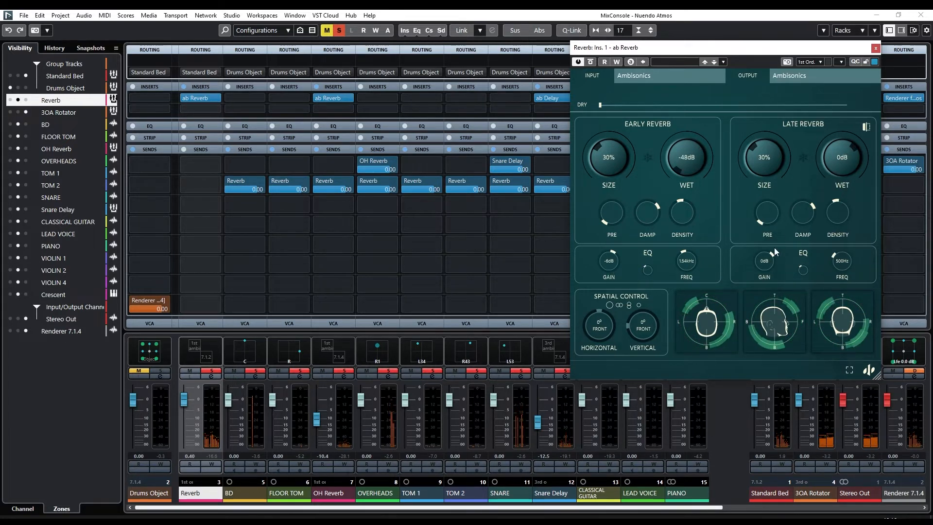
{"action": "left_click_drag", "start_coordinate": [836, 261], "coordinate": [841, 254]}
{"action": "left_click_drag", "start_coordinate": [768, 259], "coordinate": [772, 260]}
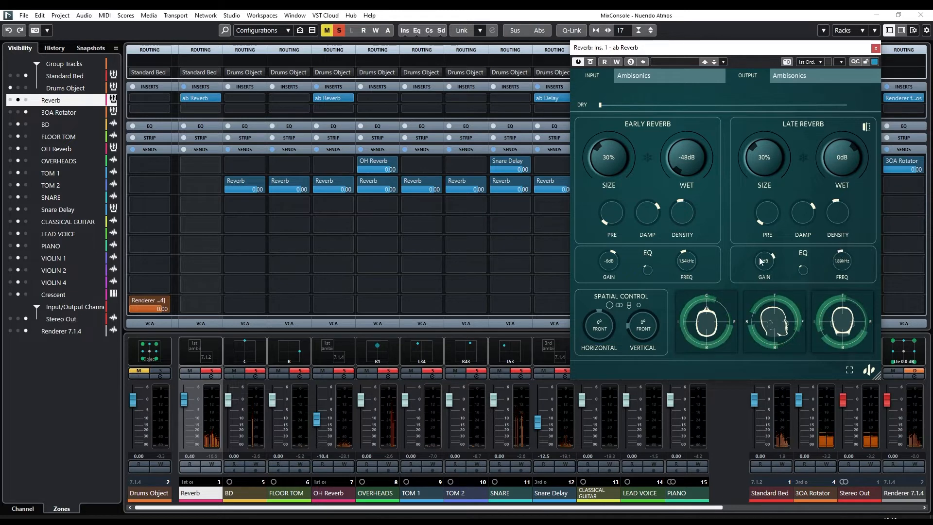
{"action": "left_click_drag", "start_coordinate": [841, 261], "coordinate": [836, 232]}
{"action": "left_click_drag", "start_coordinate": [761, 265], "coordinate": [761, 266]}
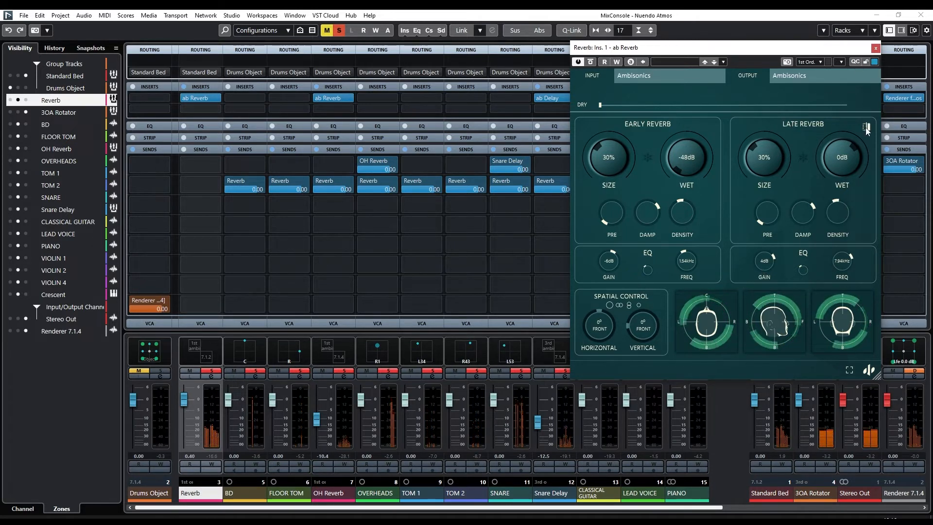
{"action": "left_click", "coordinate": [875, 48]}
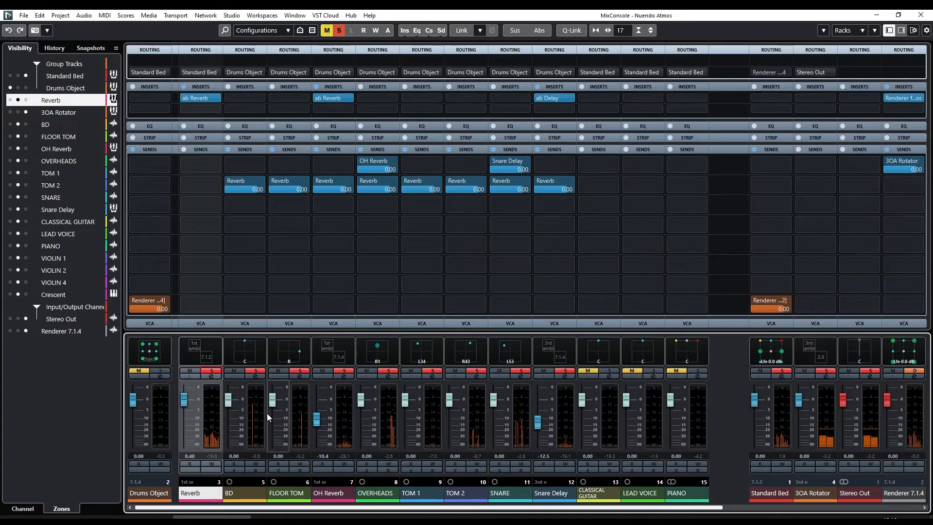
Step: Lower the Reverb fader to about -14.5 dB with Drums Object soloed, and compare the mix with Reverb muted and unmuted
{"action": "left_click_drag", "start_coordinate": [185, 403], "coordinate": [181, 428]}
{"action": "left_click", "coordinate": [161, 372]}
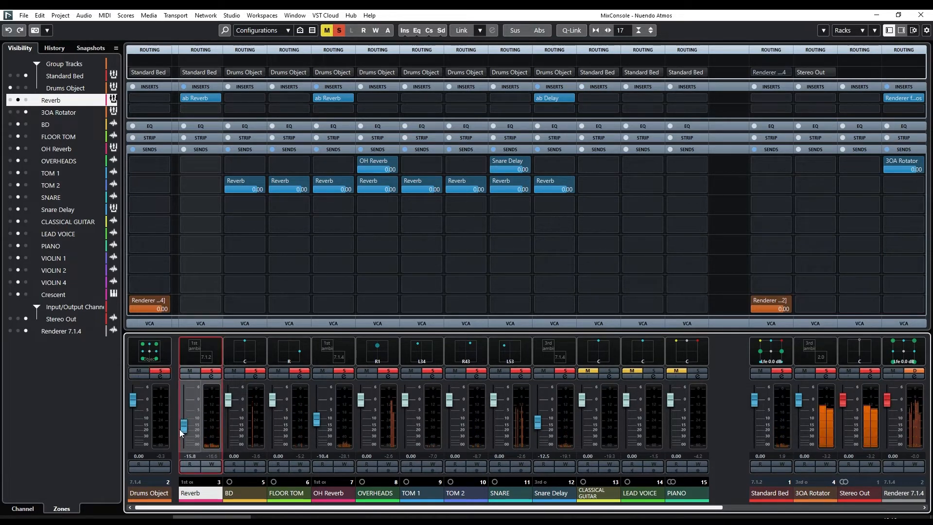
{"action": "left_click", "coordinate": [213, 374]}
{"action": "left_click", "coordinate": [190, 371]}
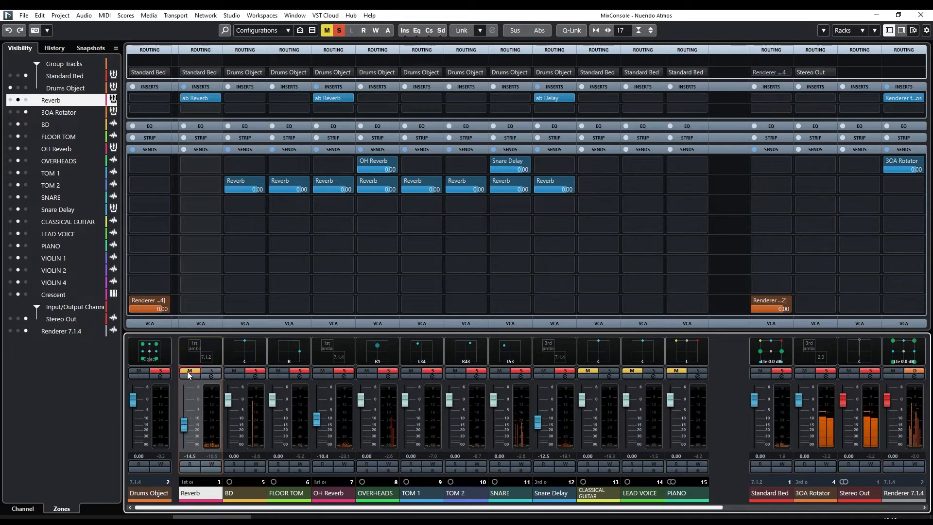
{"action": "left_click", "coordinate": [189, 372]}
Step: Set the Reverb fader to -20.5 dB while toggling its mute to judge the reverb amount
{"action": "left_click_drag", "start_coordinate": [180, 424], "coordinate": [182, 432]}
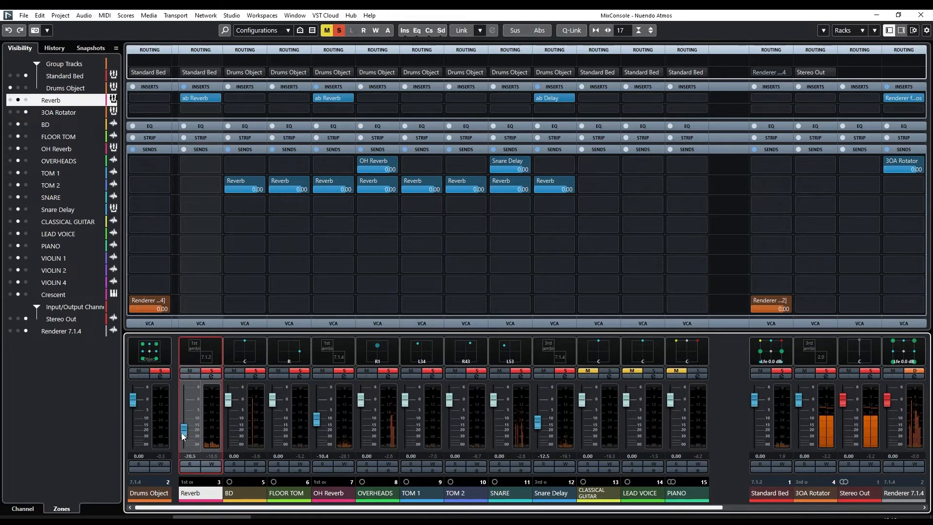
{"action": "left_click", "coordinate": [190, 372]}
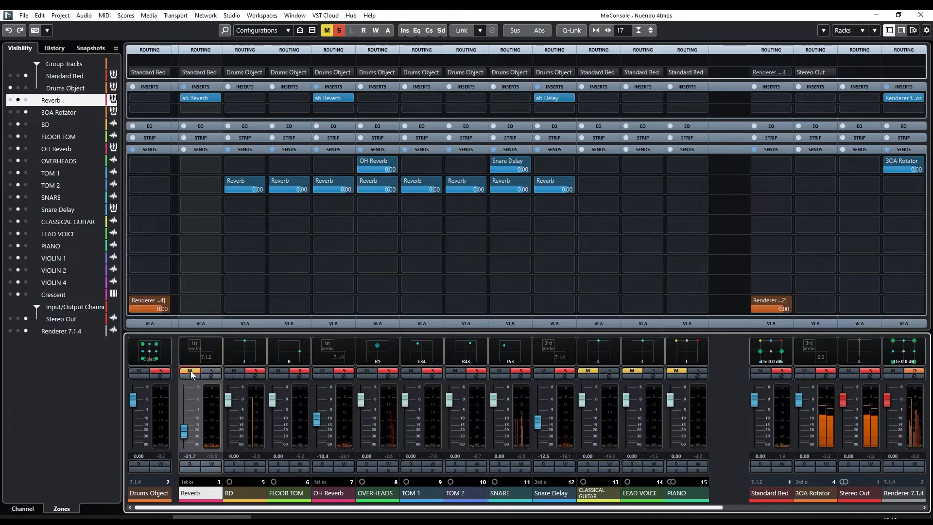
{"action": "left_click", "coordinate": [190, 372]}
{"action": "left_click", "coordinate": [184, 432]}
{"action": "left_click_drag", "start_coordinate": [182, 430], "coordinate": [184, 436]}
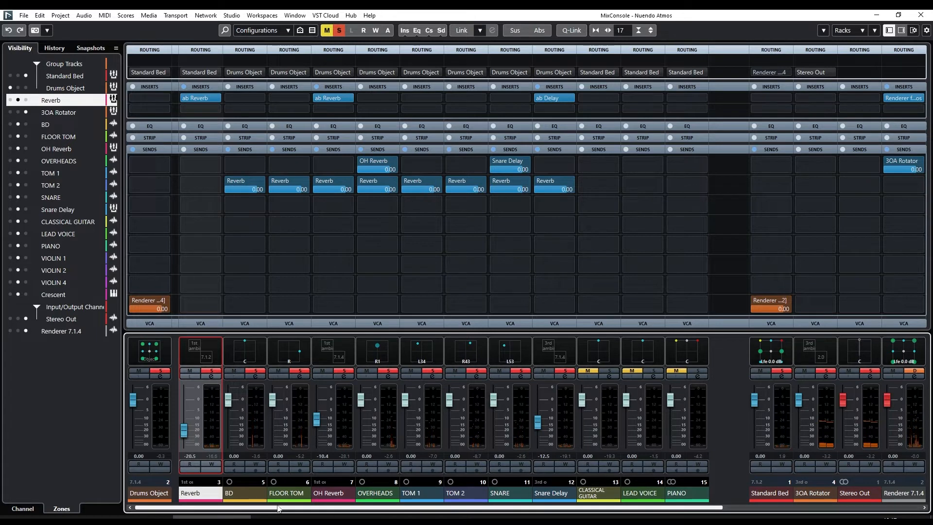
Step: Clear the remaining solos and mutes and stop playback
{"action": "left_click", "coordinate": [158, 373]}
{"action": "left_click", "coordinate": [158, 373]}
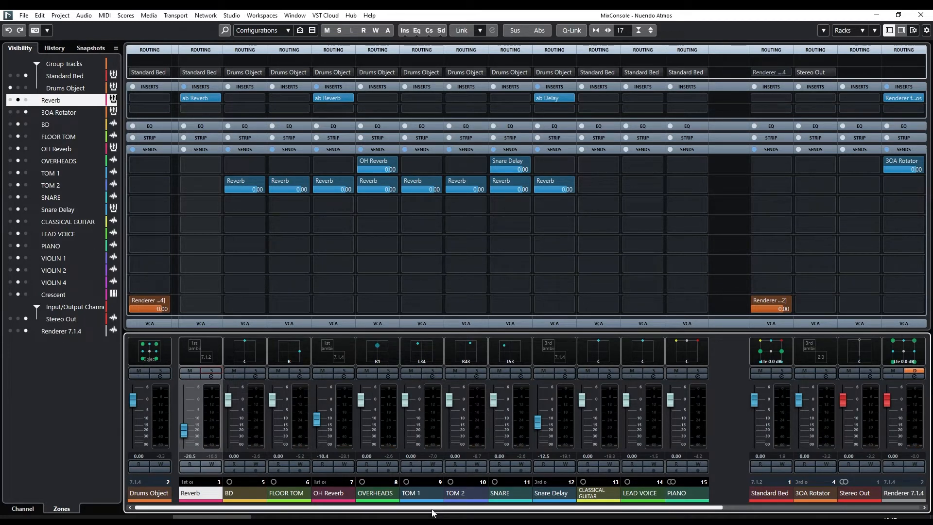
{"action": "key", "text": "space"}
Step: Hide all channels from BD through Snare Delay, including OH Reverb, in the MixConsole
{"action": "left_click", "coordinate": [29, 511]}
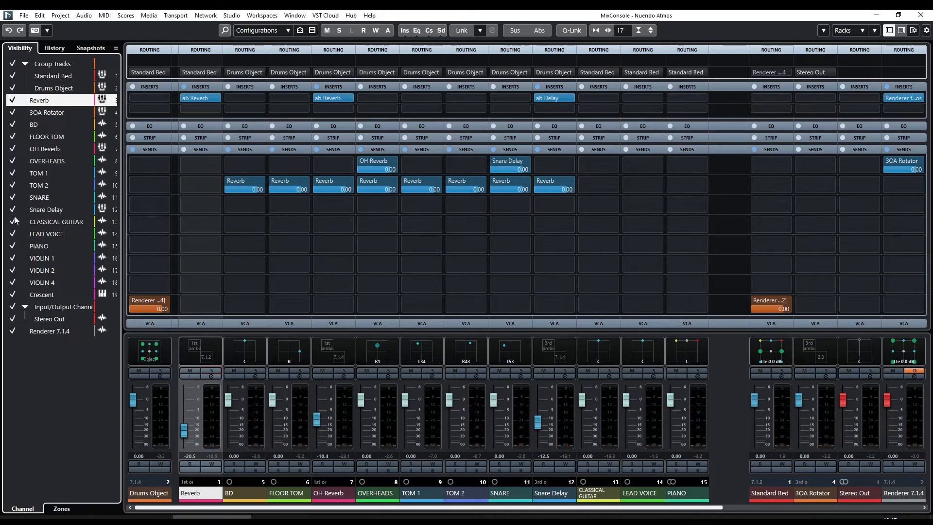
{"action": "left_click", "coordinate": [12, 165]}
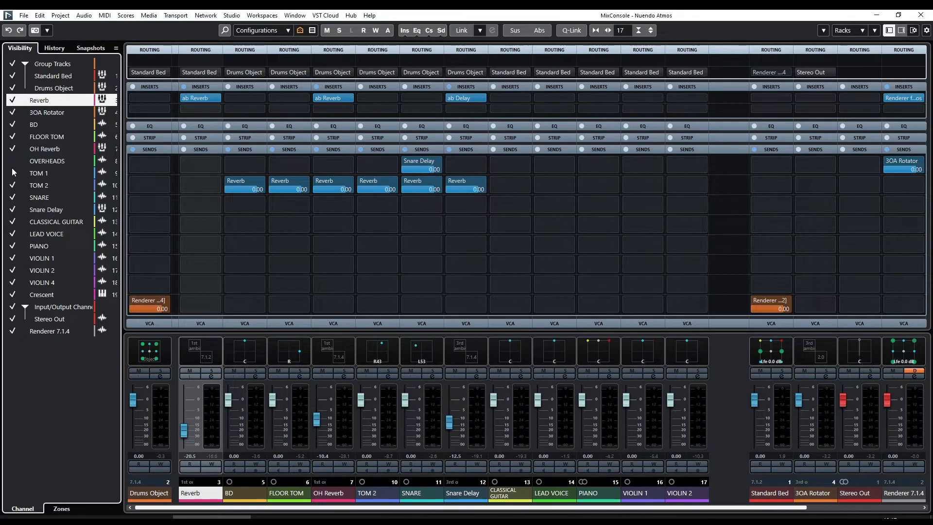
{"action": "left_click", "coordinate": [13, 149]}
{"action": "left_click", "coordinate": [12, 137]}
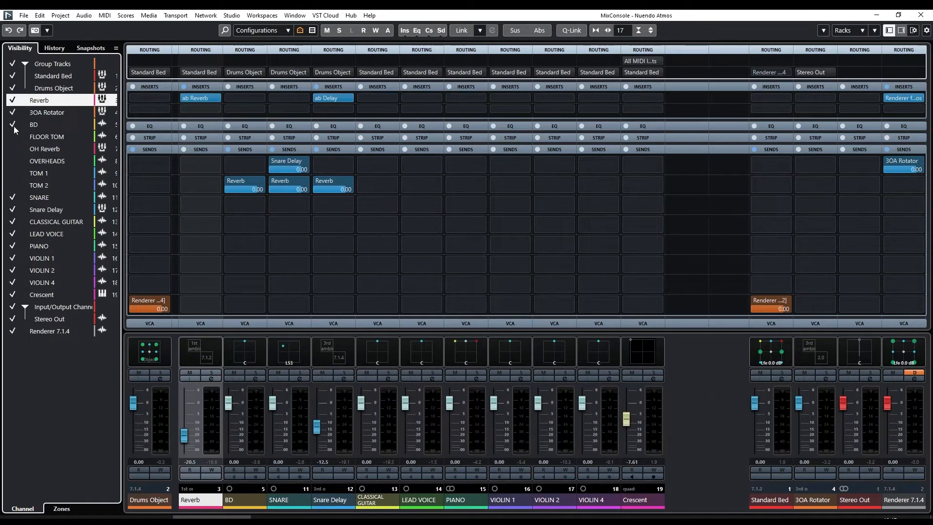
{"action": "left_click", "coordinate": [12, 124]}
{"action": "left_click", "coordinate": [12, 198]}
{"action": "left_click", "coordinate": [13, 210]}
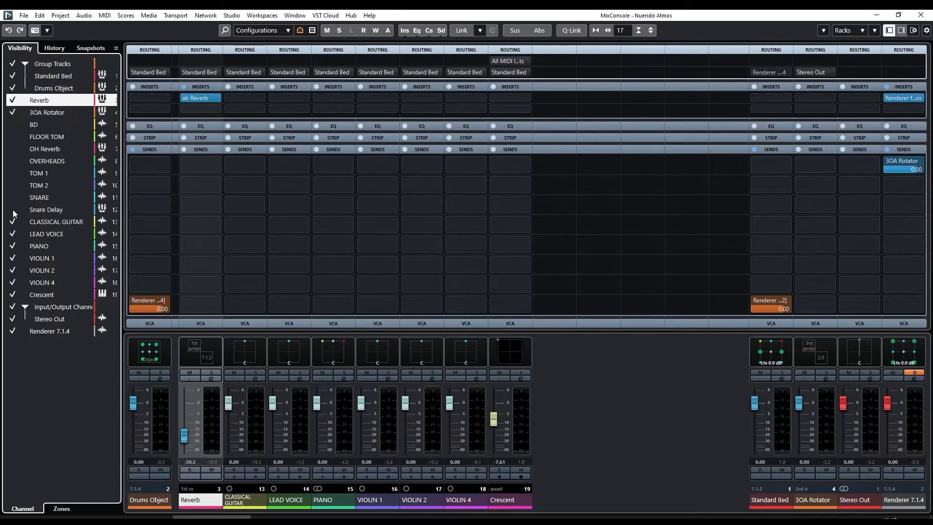
Step: Select the VIOLIN 1, VIOLIN 2, VIOLIN 4 and Crescent channels together
{"action": "left_click", "coordinate": [387, 505]}
{"action": "left_click", "coordinate": [465, 500], "text": "shift"}
{"action": "left_click", "coordinate": [506, 501], "text": "shift"}
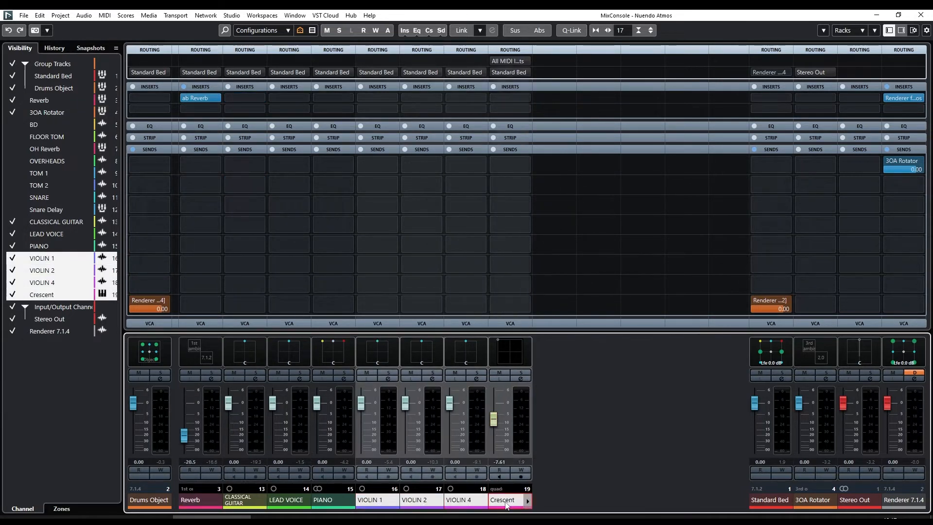
Step: Freeze the Crescent instrument track in the project window with a 5 s tail and instruments unloaded when frozen
{"action": "key", "text": "F3"}
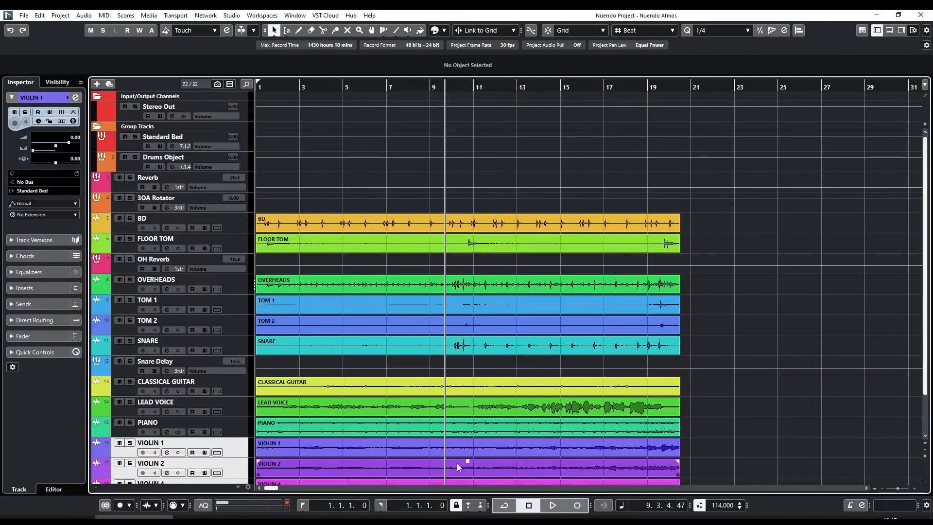
{"action": "scroll", "coordinate": [457, 462], "scroll_direction": "down", "scroll_amount": 3}
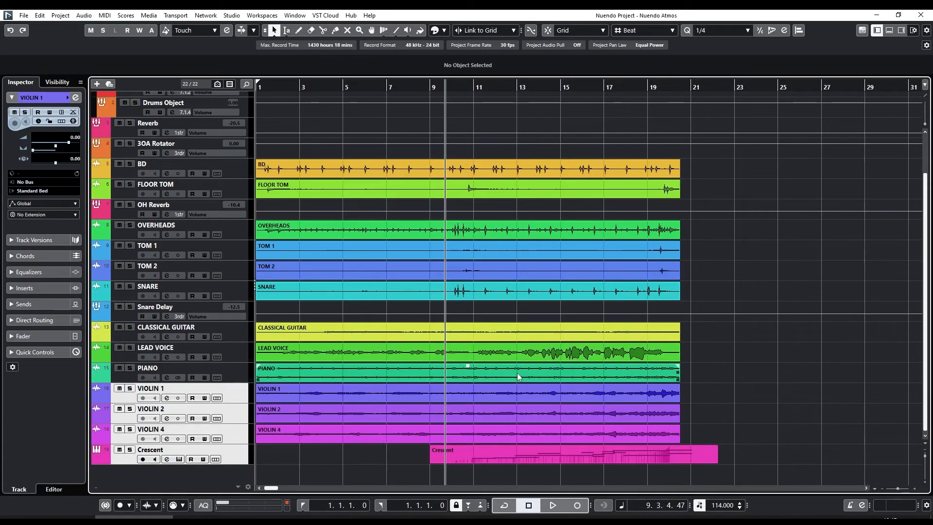
{"action": "left_click", "coordinate": [129, 462]}
{"action": "left_click", "coordinate": [76, 123]}
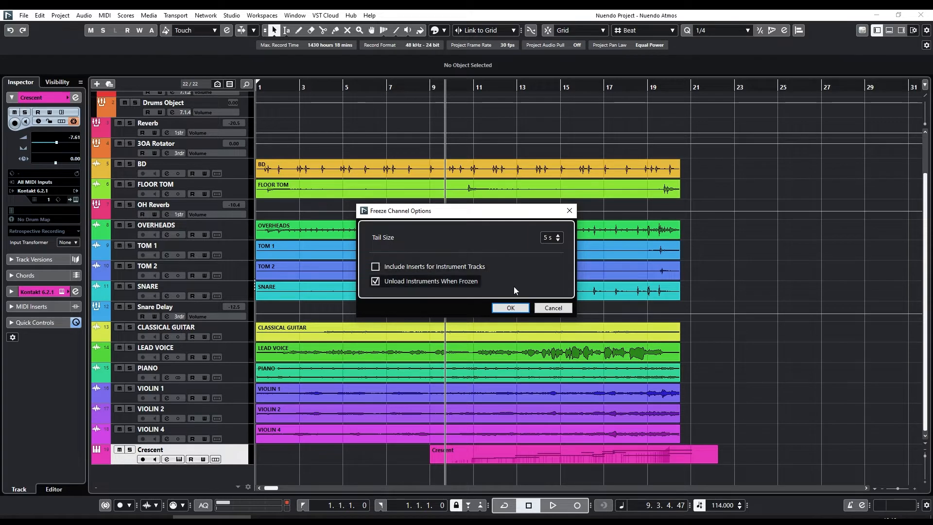
{"action": "left_click", "coordinate": [511, 308]}
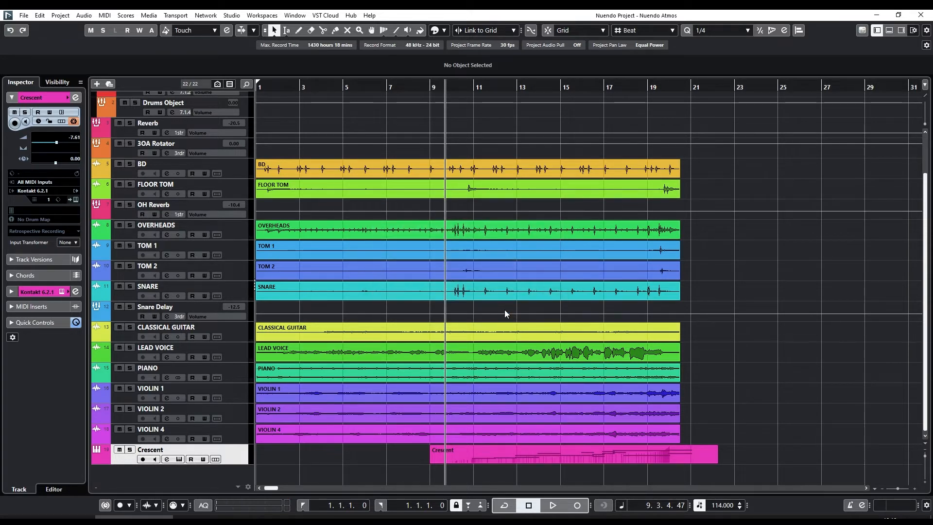
Step: Add a 7.1.4 group track named Strings Object below the Crescent track
{"action": "right_click", "coordinate": [241, 471]}
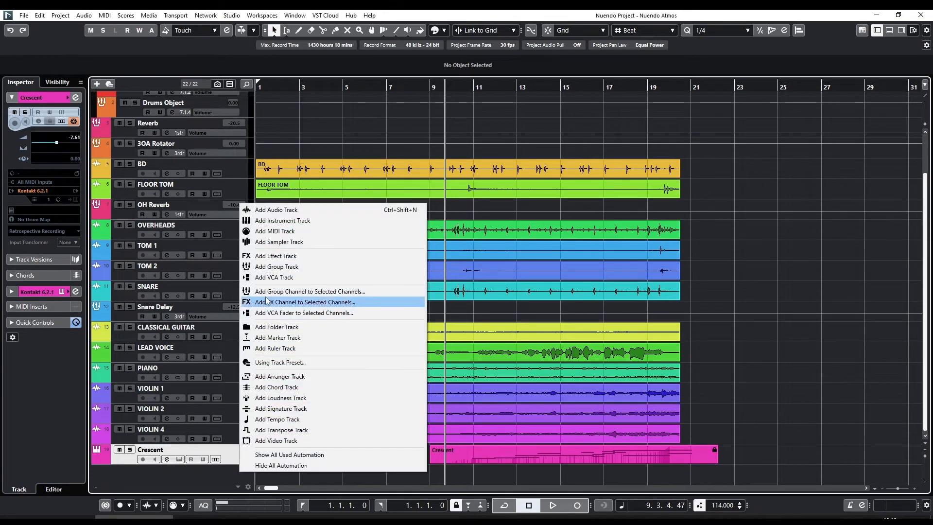
{"action": "left_click", "coordinate": [269, 266]}
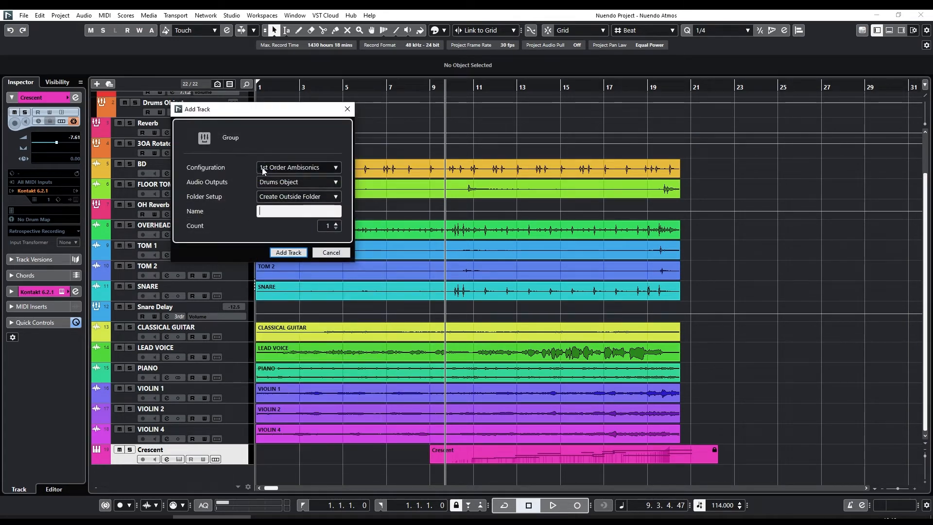
{"action": "left_click", "coordinate": [261, 167]}
{"action": "left_click", "coordinate": [279, 276]}
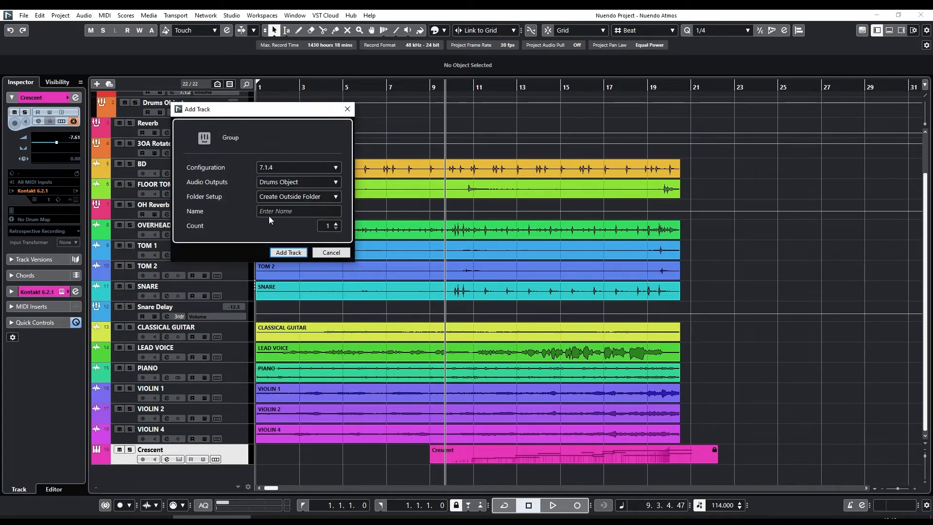
{"action": "left_click", "coordinate": [273, 210]}
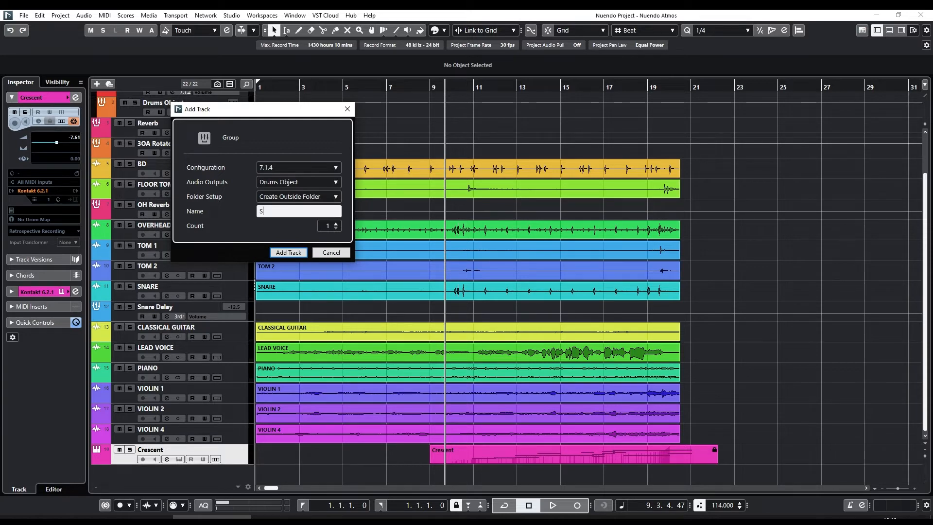
{"action": "type", "text": "Strings Object"}
{"action": "key", "text": "Return"}
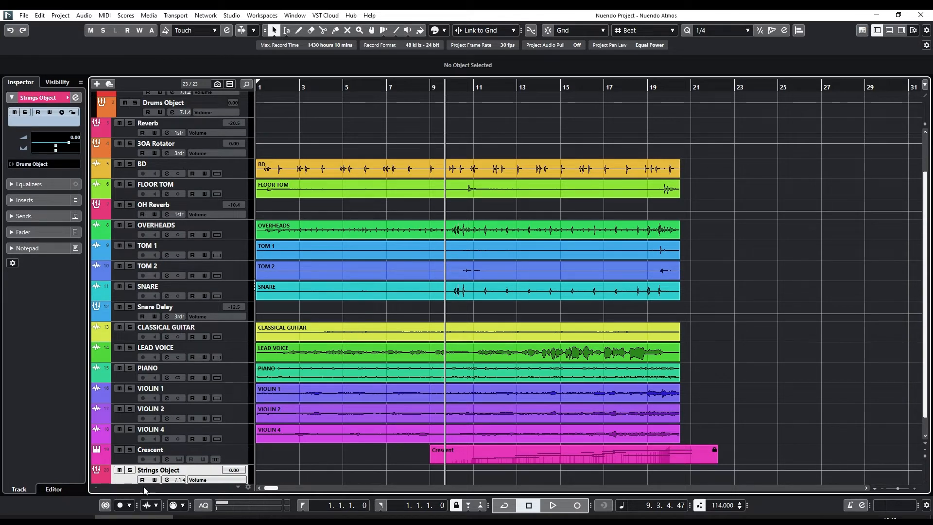
Step: Route the VIOLIN 1, VIOLIN 2, VIOLIN 4 and Crescent channels together to the Strings Object group in the MixConsole
{"action": "scroll", "coordinate": [136, 480], "scroll_direction": "down", "scroll_amount": 1}
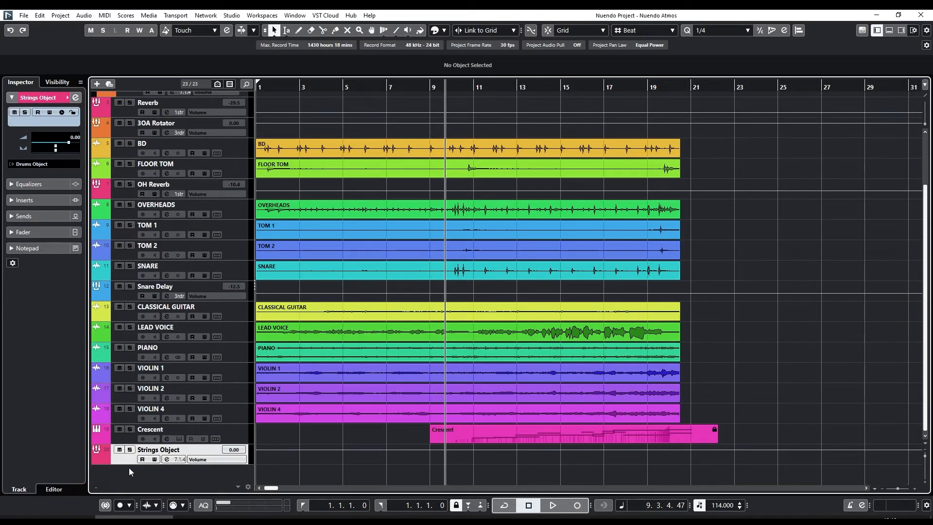
{"action": "left_click", "coordinate": [238, 430]}
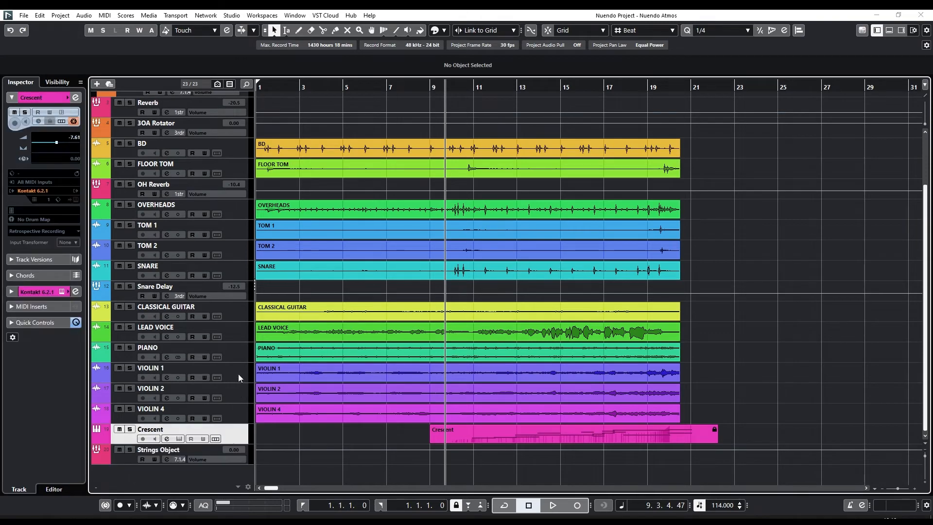
{"action": "key", "text": "F3"}
{"action": "left_click", "coordinate": [377, 500], "text": "shift"}
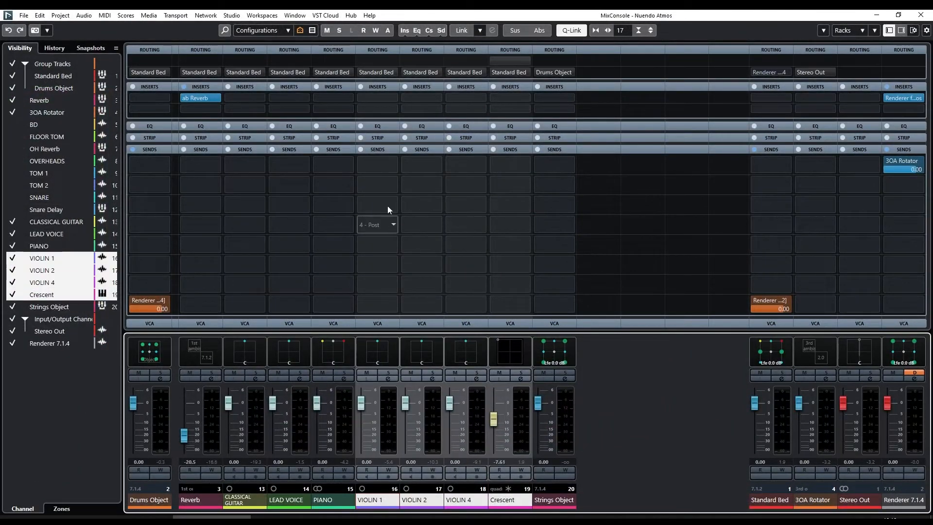
{"action": "left_click", "coordinate": [393, 72]}
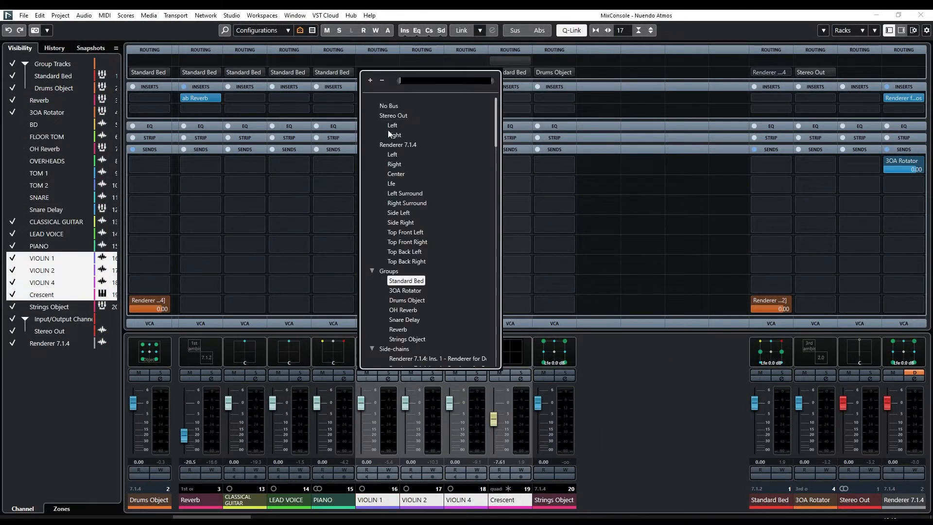
{"action": "left_click", "coordinate": [407, 339]}
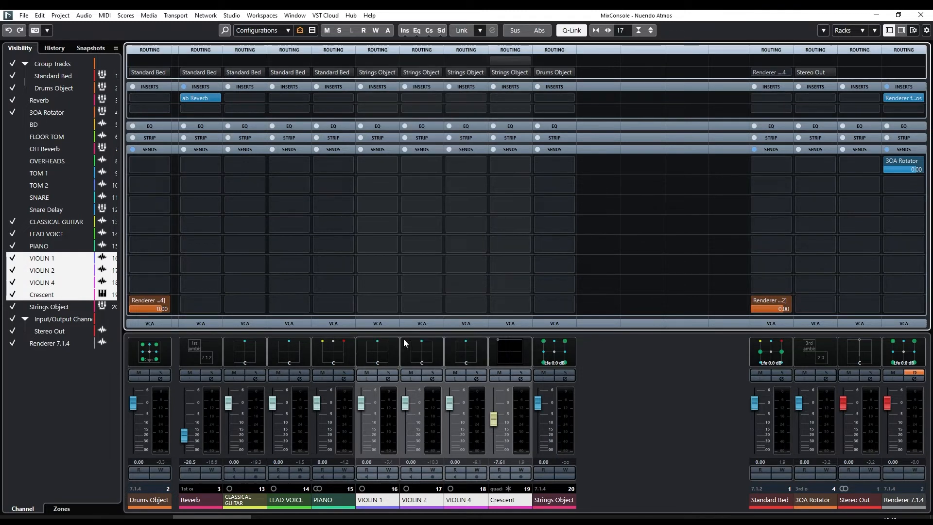
Step: Solo Strings Object and inspect Crescent's ab Decoder during playback
{"action": "left_click", "coordinate": [562, 371]}
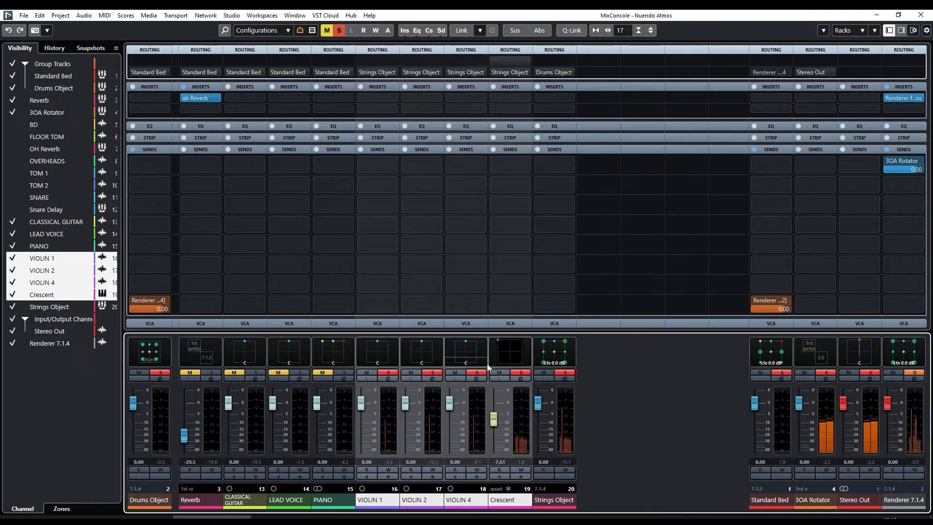
{"action": "double_click", "coordinate": [502, 346]}
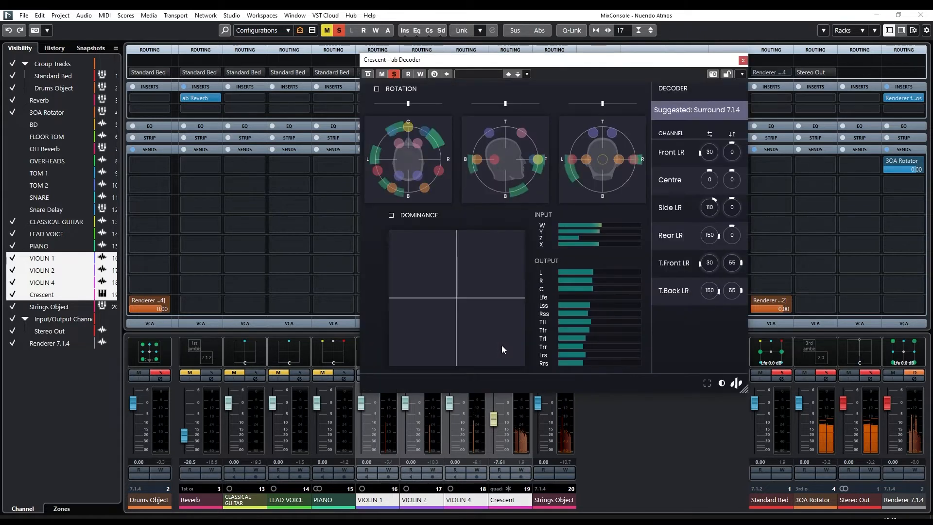
{"action": "left_click", "coordinate": [743, 61]}
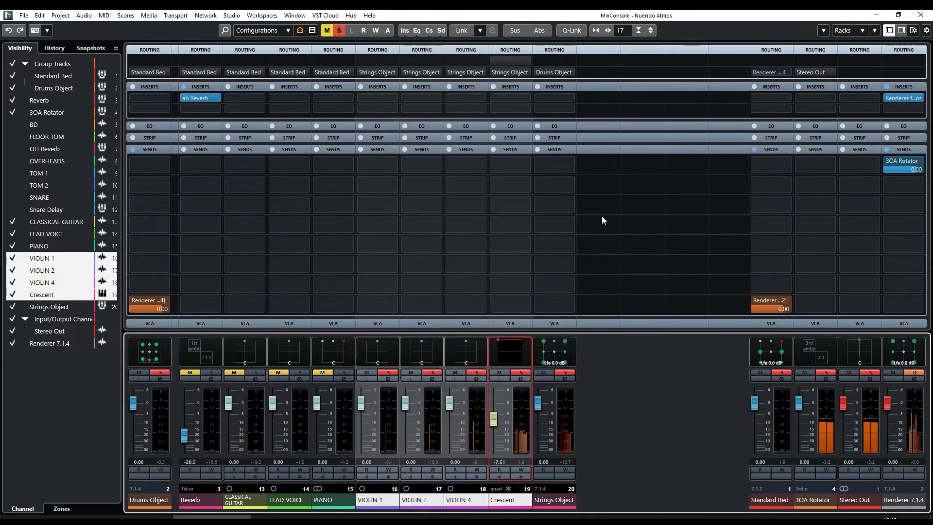
Step: Audition the three violins without Crescent and clear all string solos
{"action": "left_click", "coordinate": [495, 502]}
{"action": "left_click", "coordinate": [378, 504]}
{"action": "left_click", "coordinate": [498, 504], "text": "shift"}
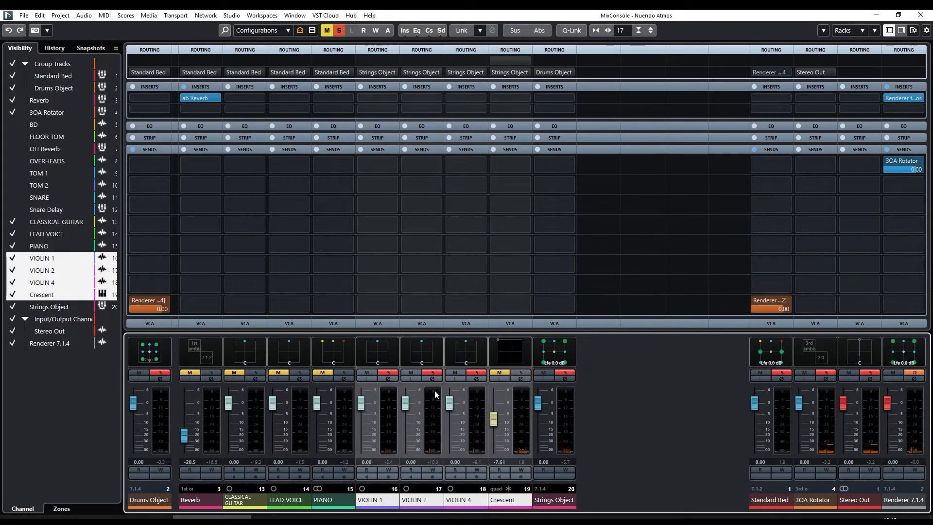
{"action": "left_click", "coordinate": [393, 374]}
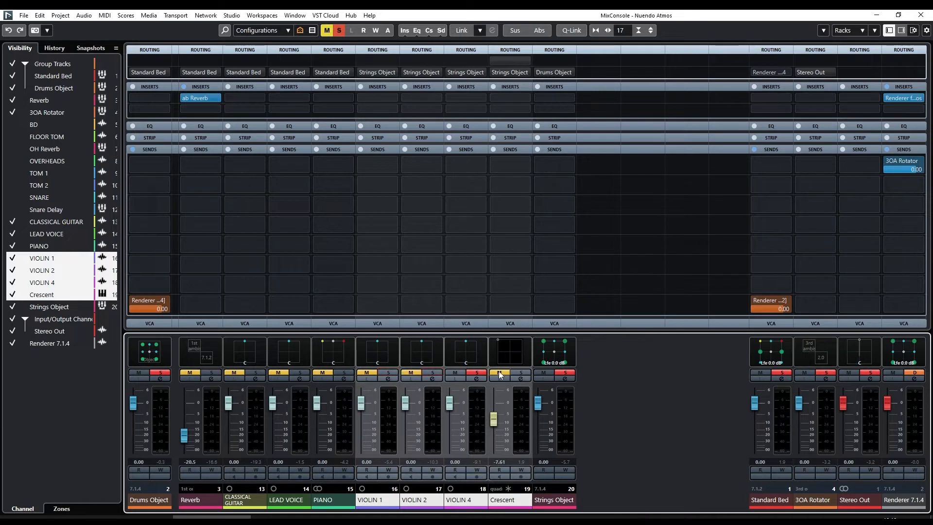
{"action": "left_click", "coordinate": [473, 372]}
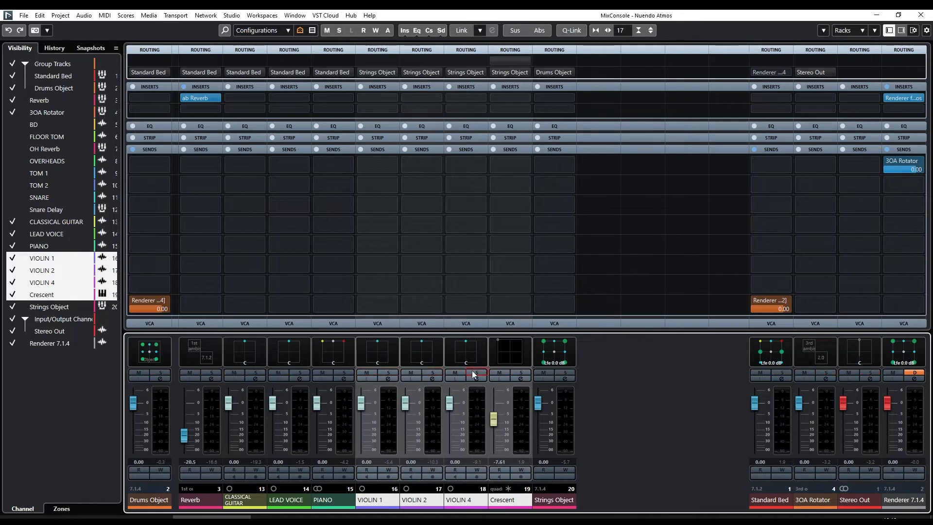
Step: Solo Crescent and rotate its sound field about 45 degrees clockwise, seen from above, in its ab Decoder
{"action": "left_click", "coordinate": [493, 503]}
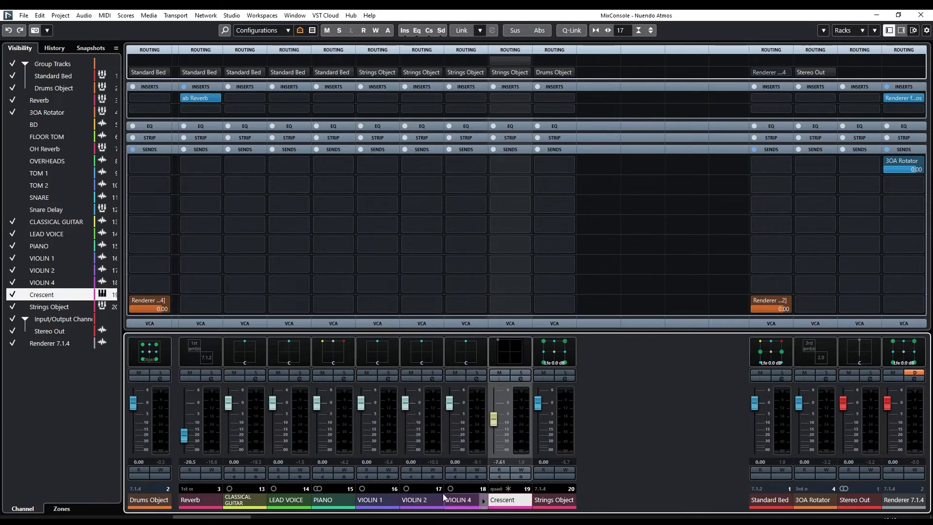
{"action": "left_click", "coordinate": [517, 371]}
{"action": "double_click", "coordinate": [512, 354]}
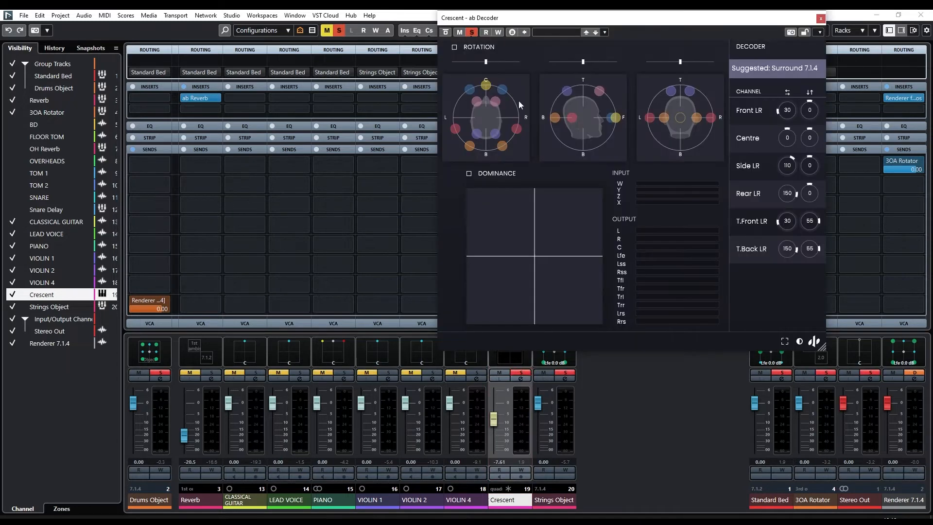
{"action": "left_click_drag", "start_coordinate": [533, 28], "coordinate": [530, 42]}
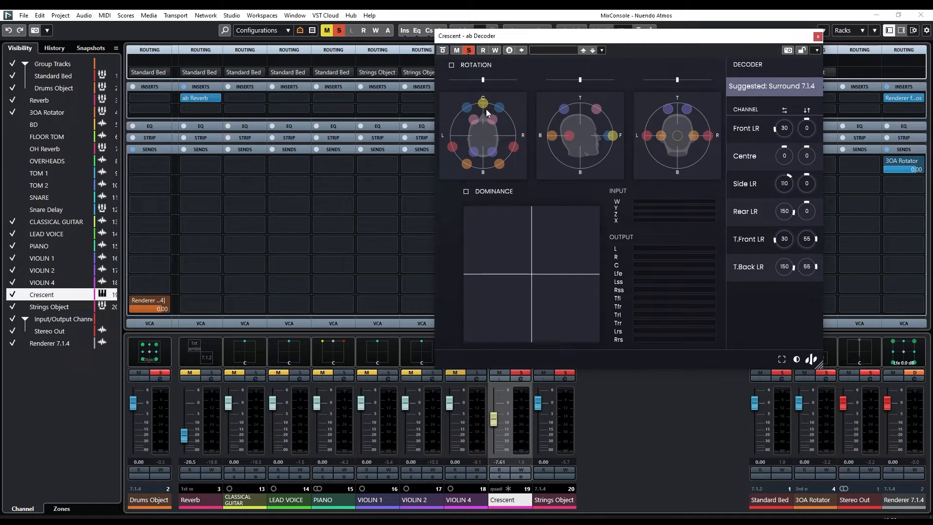
{"action": "key", "text": "space"}
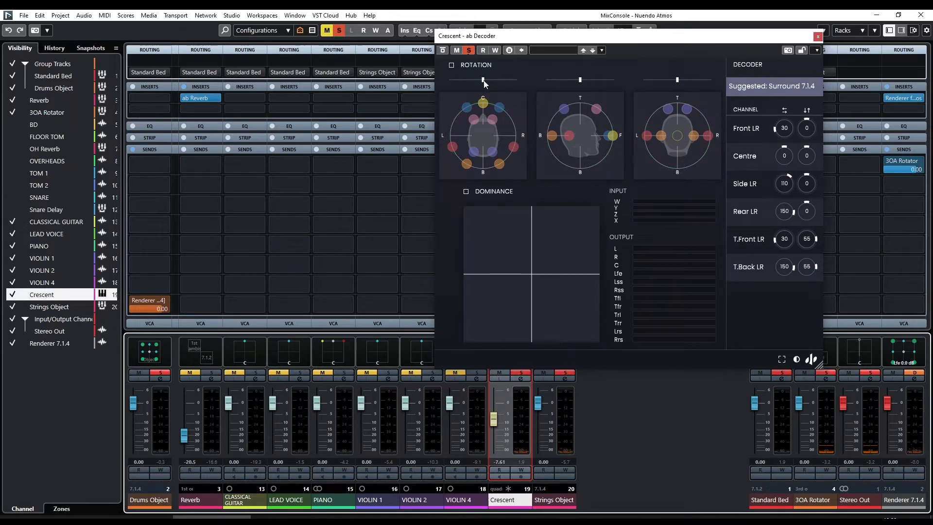
{"action": "left_click_drag", "start_coordinate": [484, 84], "coordinate": [491, 82]}
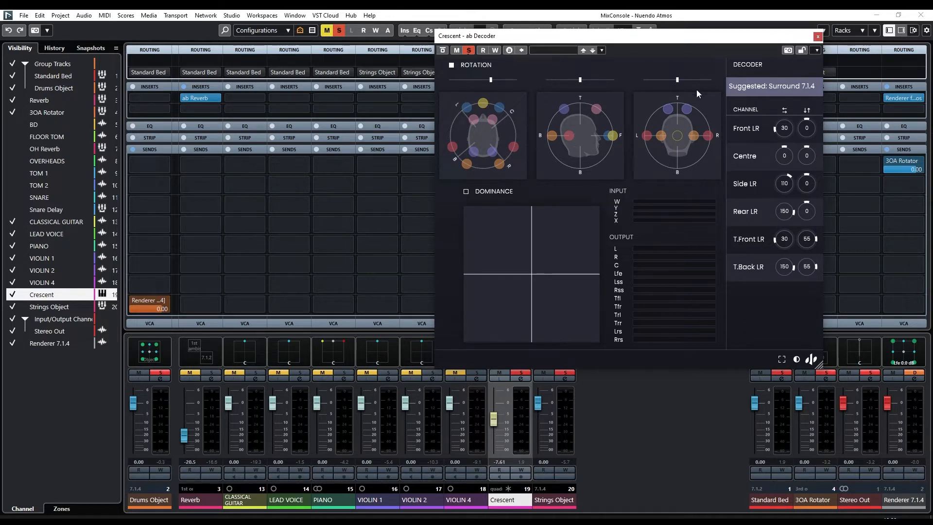
{"action": "left_click", "coordinate": [818, 36]}
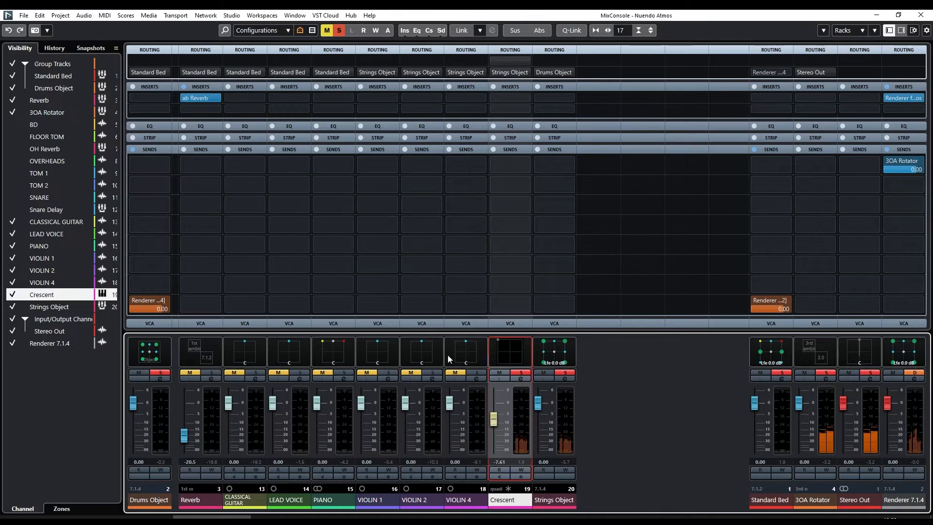
Step: Solo VIOLIN 4, VIOLIN 2 and VIOLIN 1 alongside Crescent
{"action": "left_click", "coordinate": [476, 372]}
{"action": "left_click", "coordinate": [431, 372]}
{"action": "left_click", "coordinate": [383, 374]}
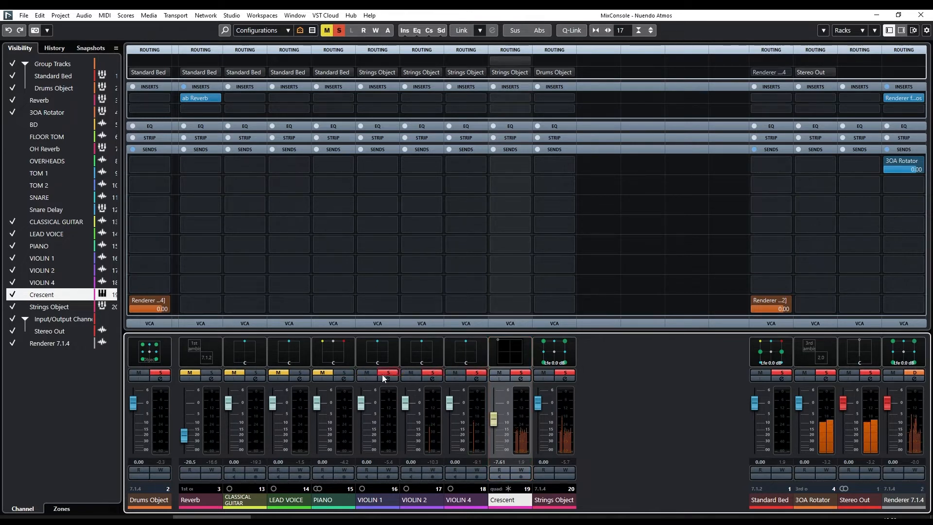
Step: Pan VIOLIN 1 to L86, VIOLIN 2 to L51 and VIOLIN 4 to L22
{"action": "mouse_move", "coordinate": [418, 342]}
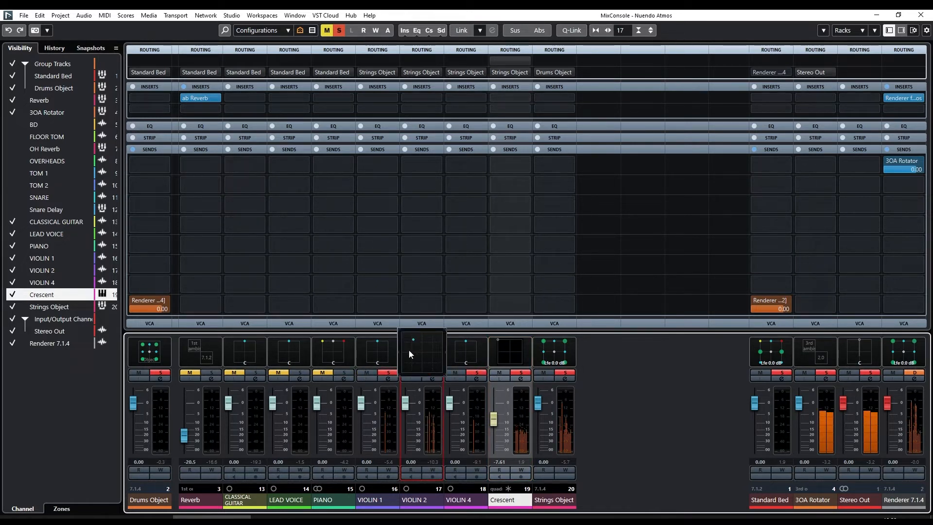
{"action": "mouse_move", "coordinate": [378, 347]}
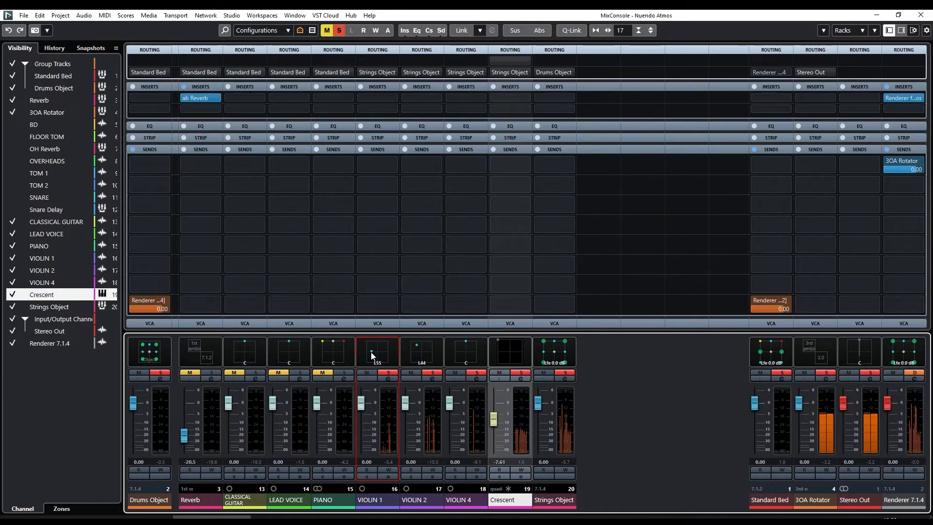
{"action": "mouse_move", "coordinate": [366, 355]}
{"action": "left_click_drag", "start_coordinate": [365, 352], "coordinate": [363, 352]}
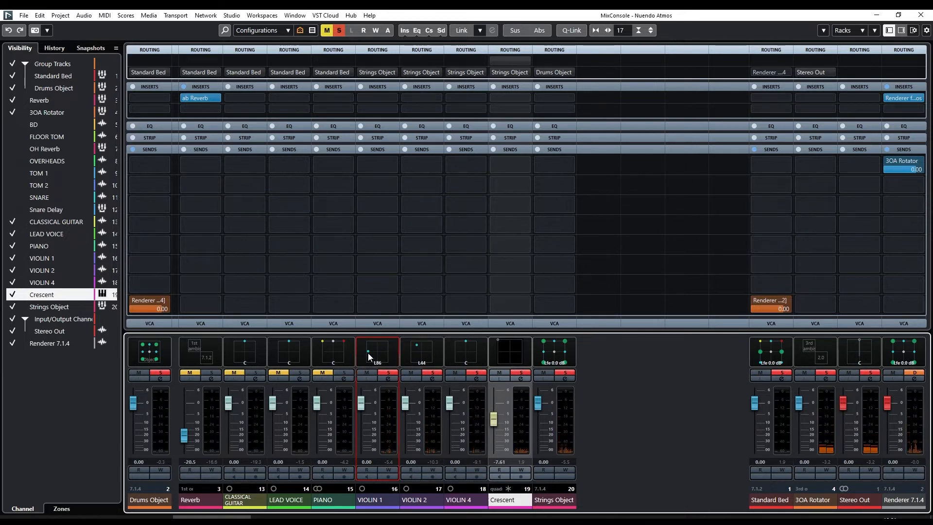
{"action": "left_click", "coordinate": [415, 346]}
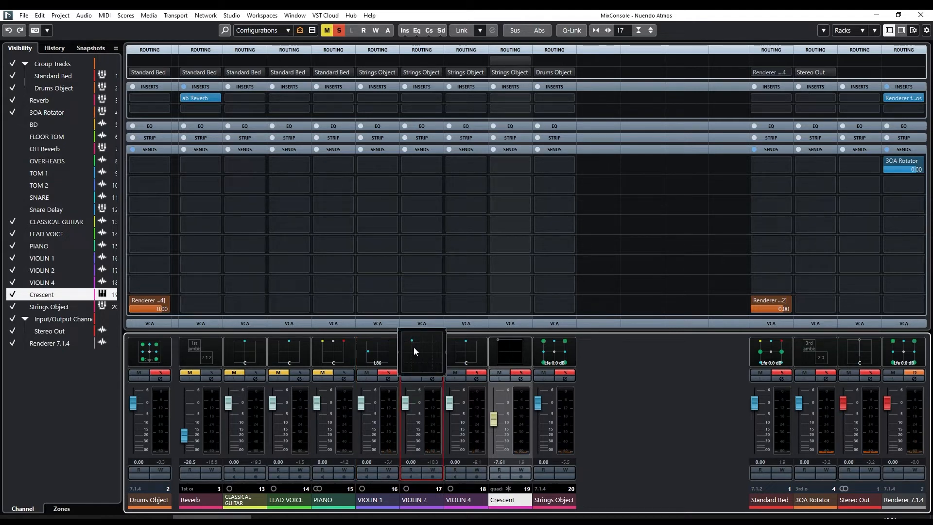
{"action": "left_click", "coordinate": [463, 344]}
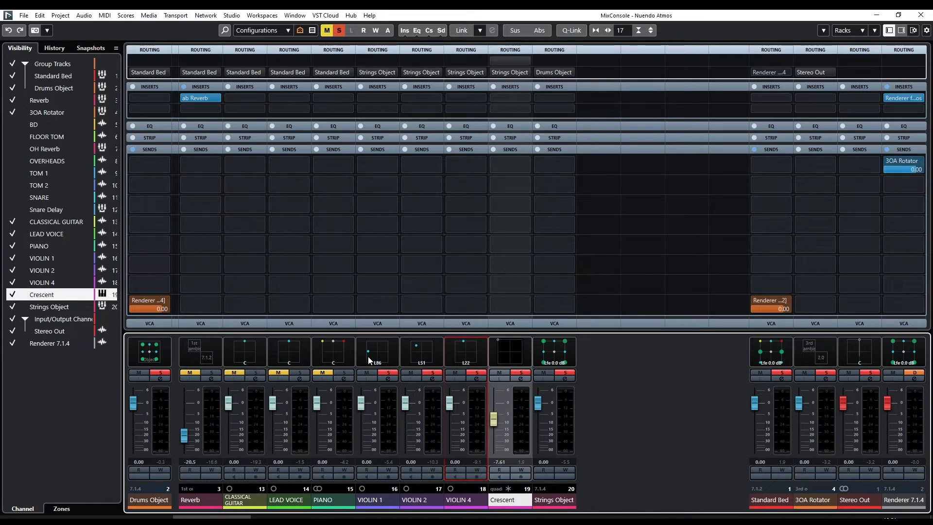
Step: Lower the Crescent channel's level to -9.93 dB while playing back the strings
{"action": "key", "text": "space"}
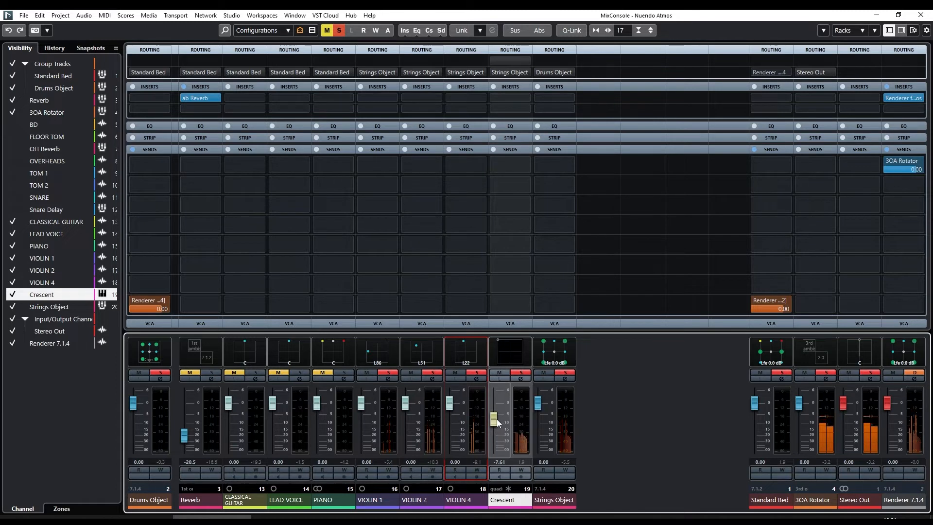
{"action": "left_click_drag", "start_coordinate": [496, 419], "coordinate": [494, 431]}
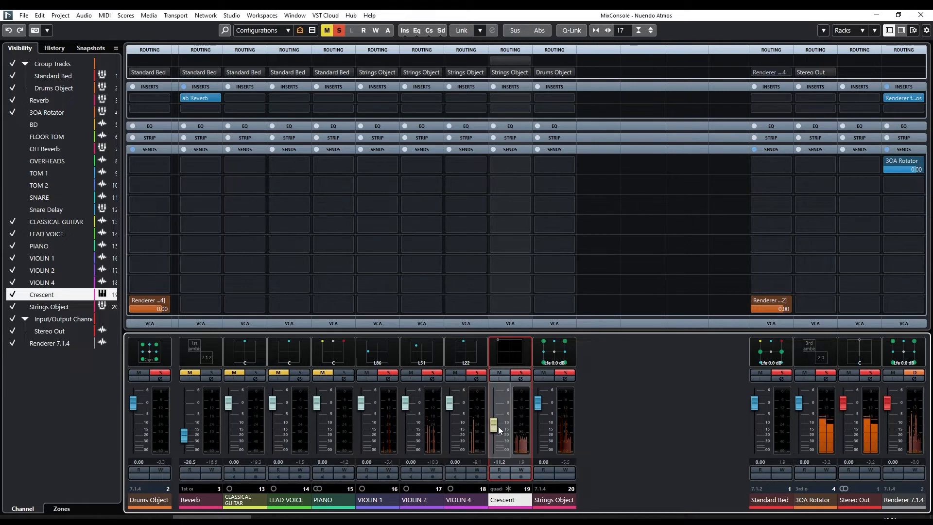
{"action": "left_click_drag", "start_coordinate": [497, 427], "coordinate": [498, 425]}
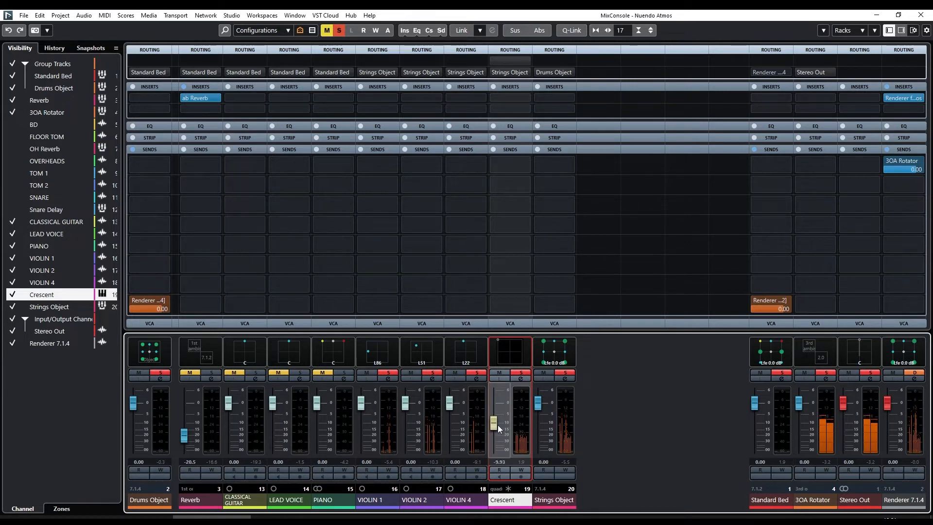
Step: Assign the Strings Object channel to the left MixConsole zone beside Drums Object
{"action": "left_click", "coordinate": [547, 503]}
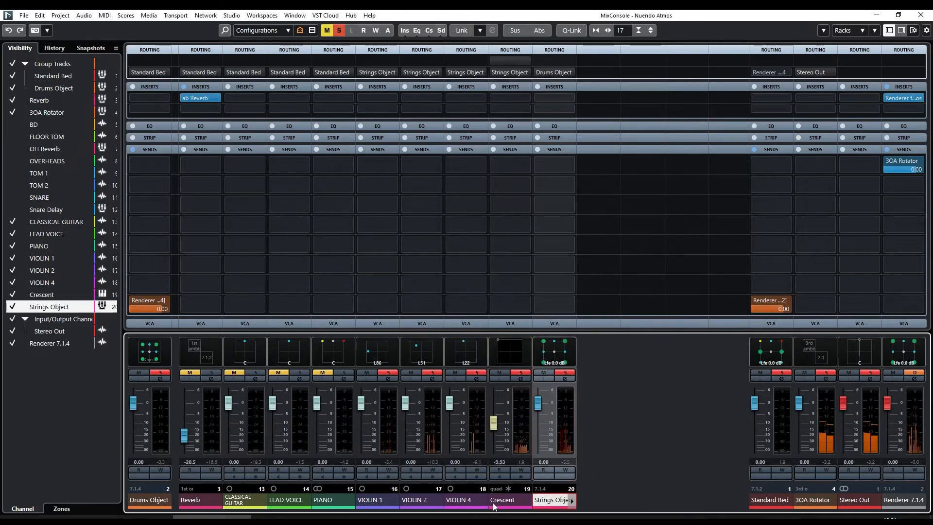
{"action": "left_click", "coordinate": [62, 509]}
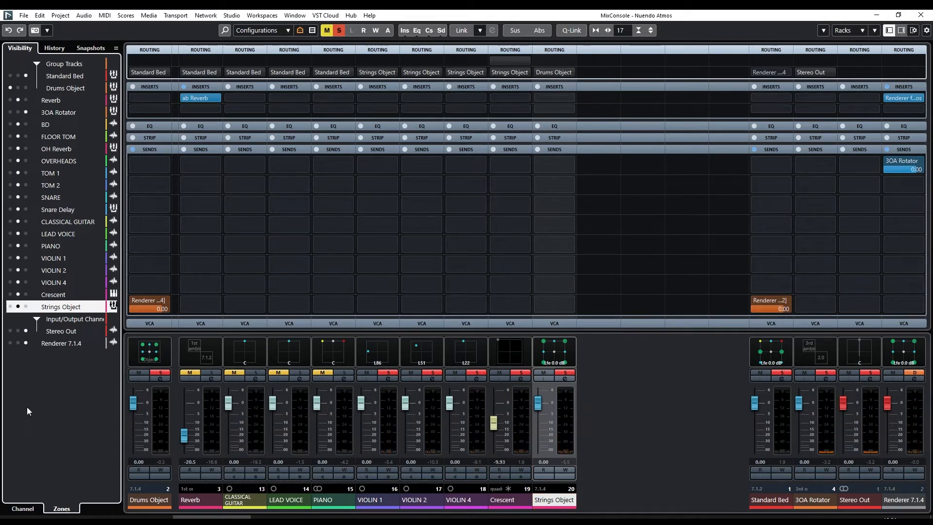
{"action": "left_click", "coordinate": [26, 307]}
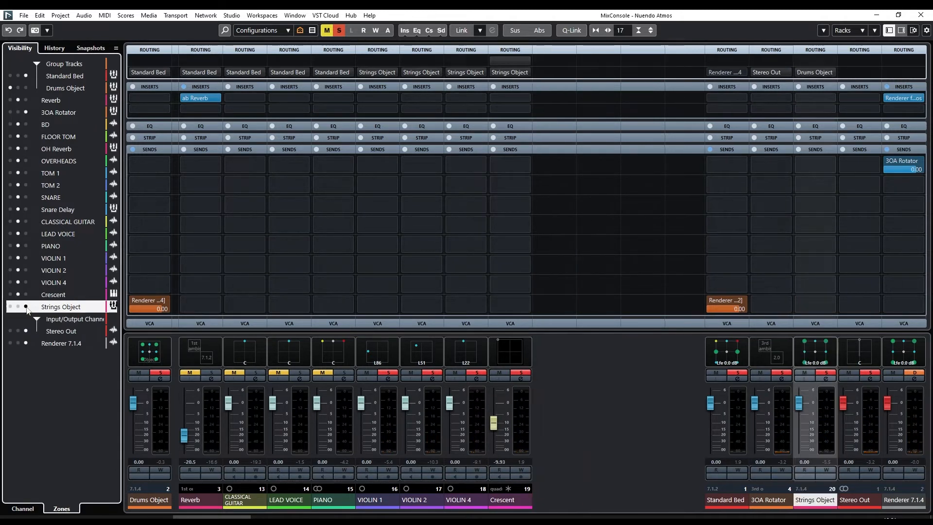
{"action": "left_click", "coordinate": [10, 307]}
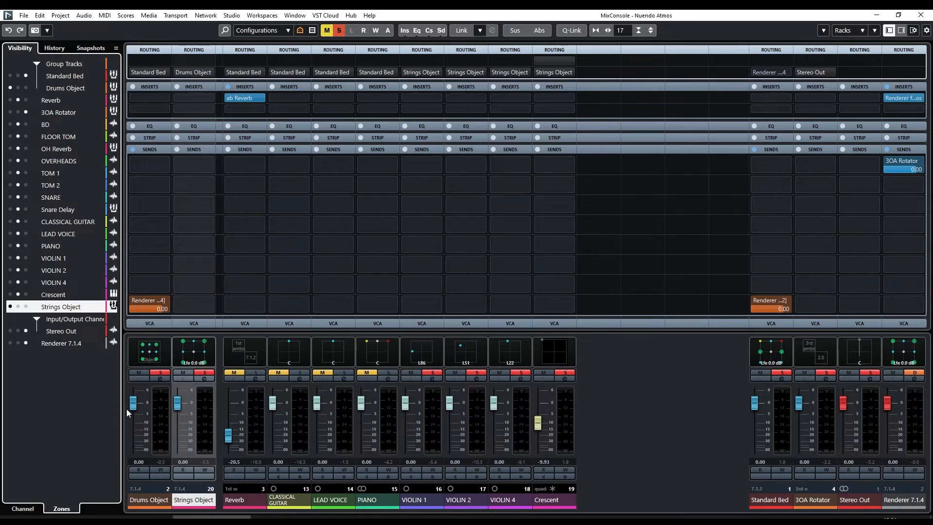
Step: Create an audio object from the Strings Object track in ADM Authoring for Dolby Atmos and check it in the renderer's object view
{"action": "left_click", "coordinate": [84, 14]}
{"action": "left_click", "coordinate": [83, 138]}
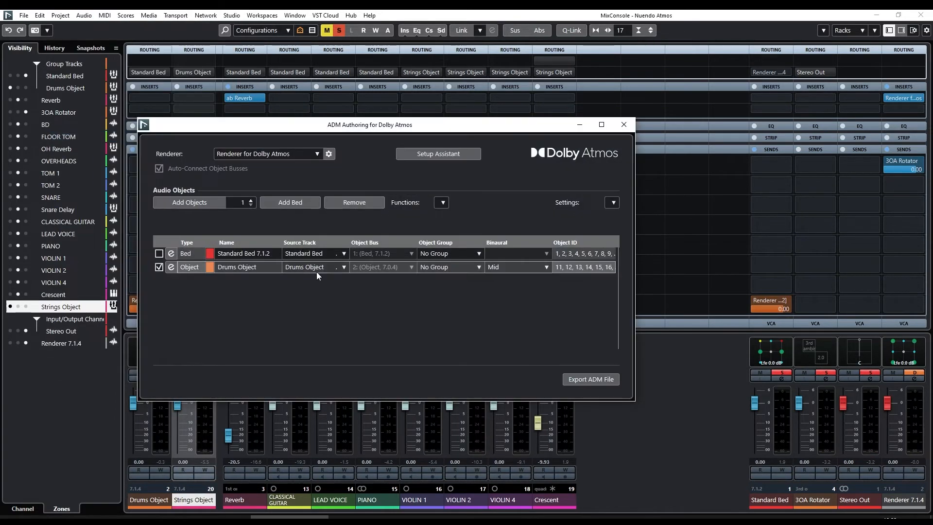
{"action": "left_click", "coordinate": [443, 203]}
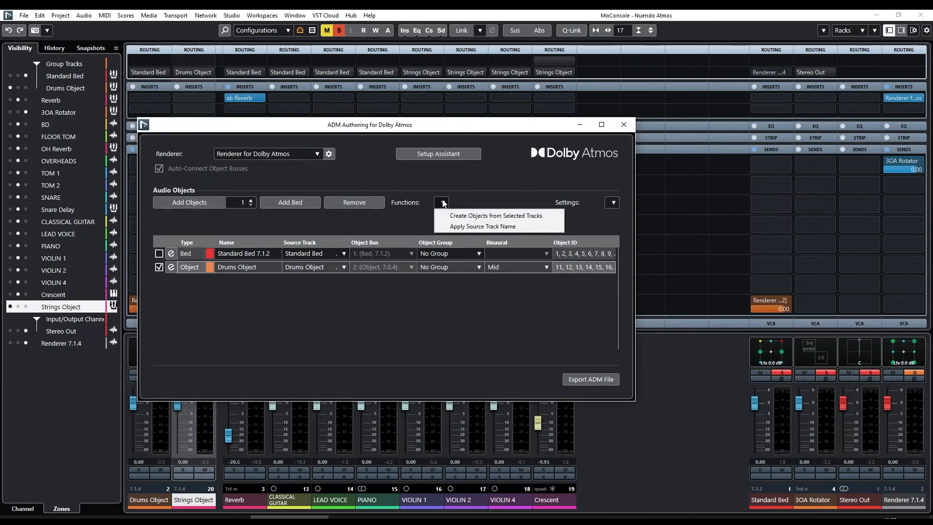
{"action": "left_click", "coordinate": [440, 215]}
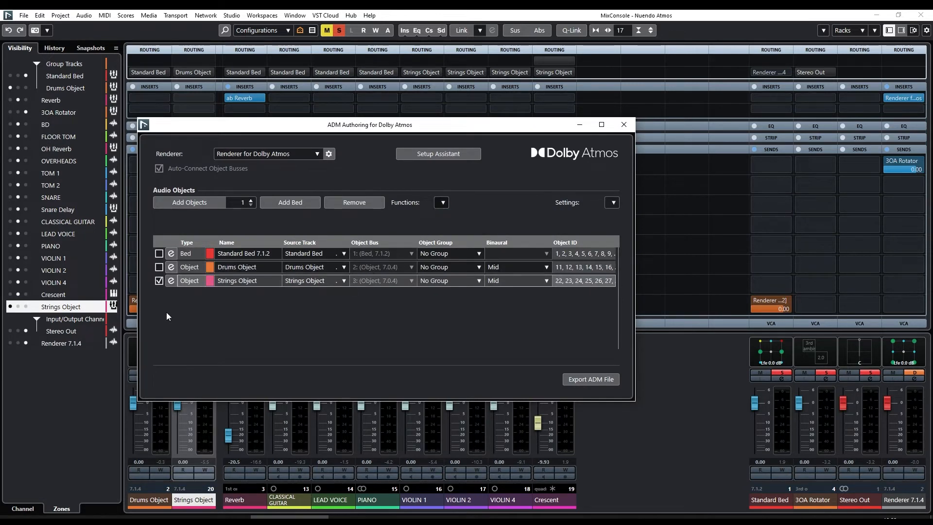
{"action": "left_click", "coordinate": [624, 125]}
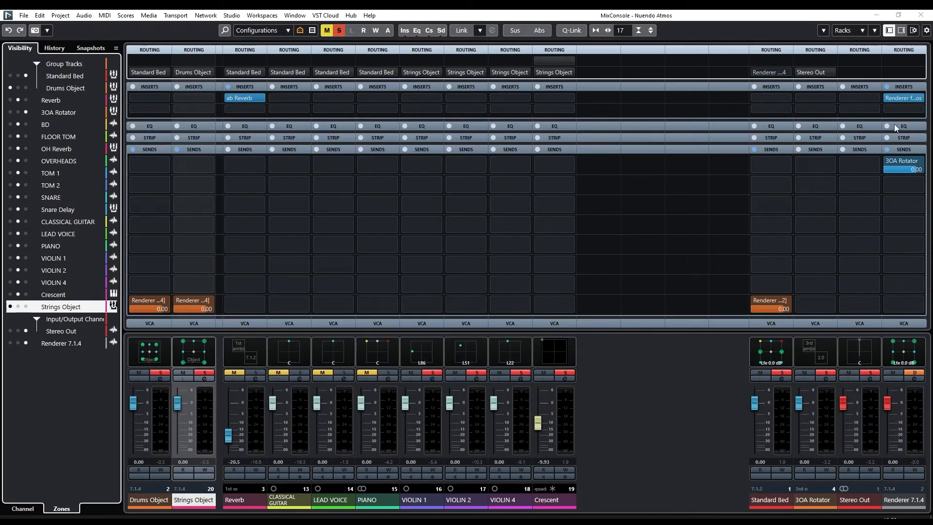
{"action": "left_click", "coordinate": [899, 99]}
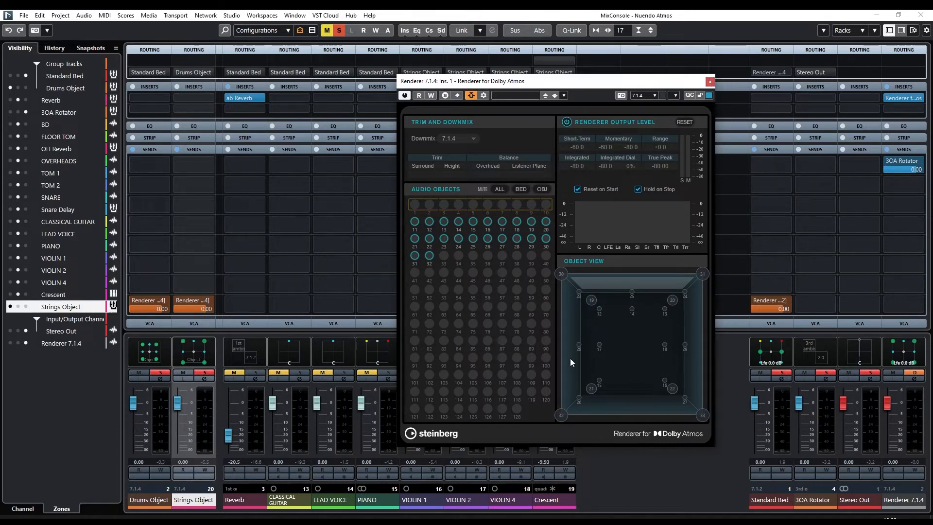
{"action": "left_click", "coordinate": [710, 81]}
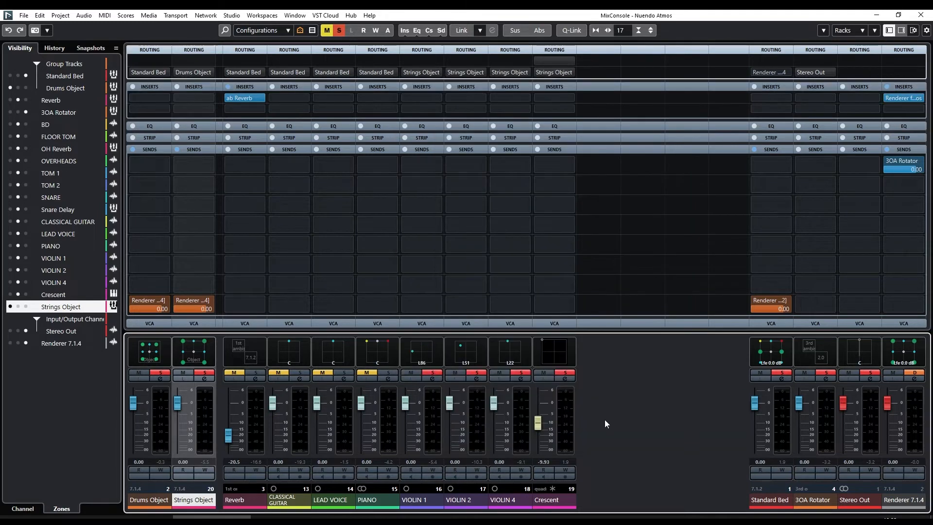
Step: Play back the mix while toggling the solo state of the Strings Object and Drums Object channels
{"action": "left_click", "coordinate": [203, 373]}
{"action": "left_click", "coordinate": [154, 375]}
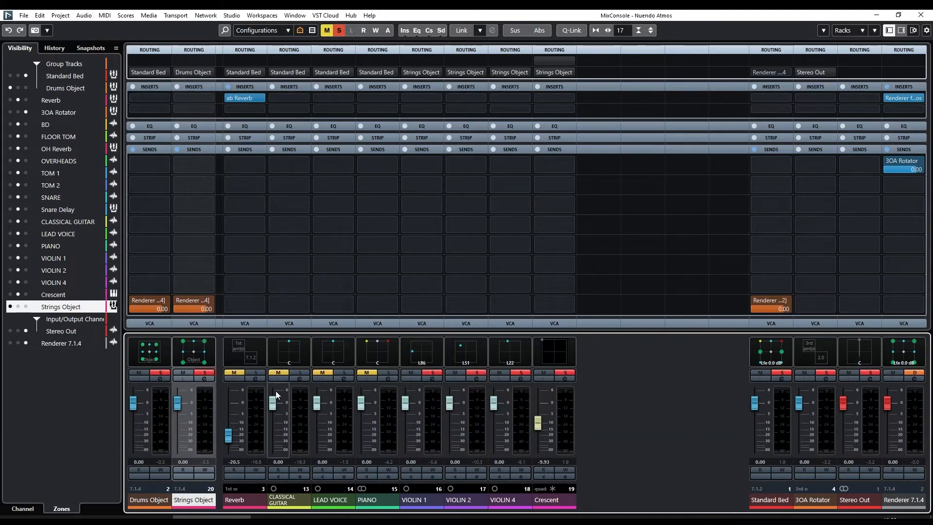
{"action": "key", "text": "space"}
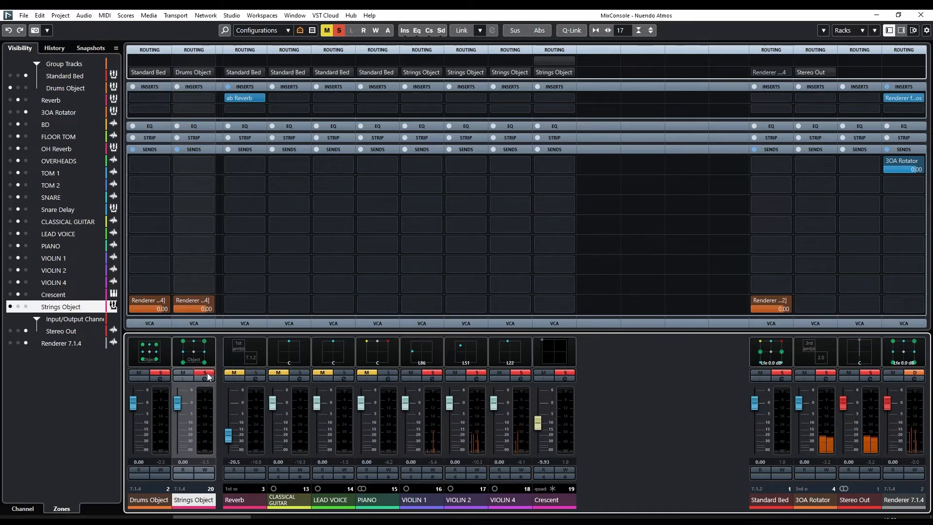
{"action": "left_click", "coordinate": [159, 373]}
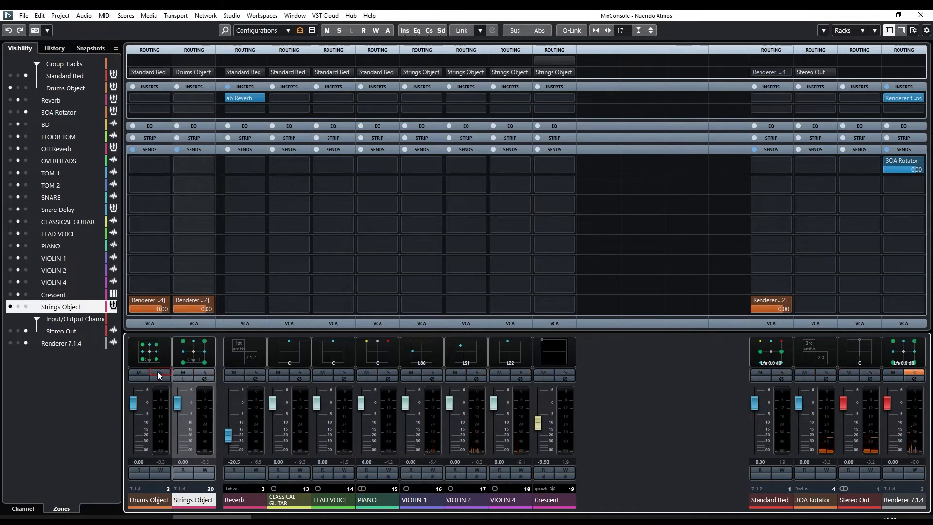
{"action": "left_click", "coordinate": [158, 373]}
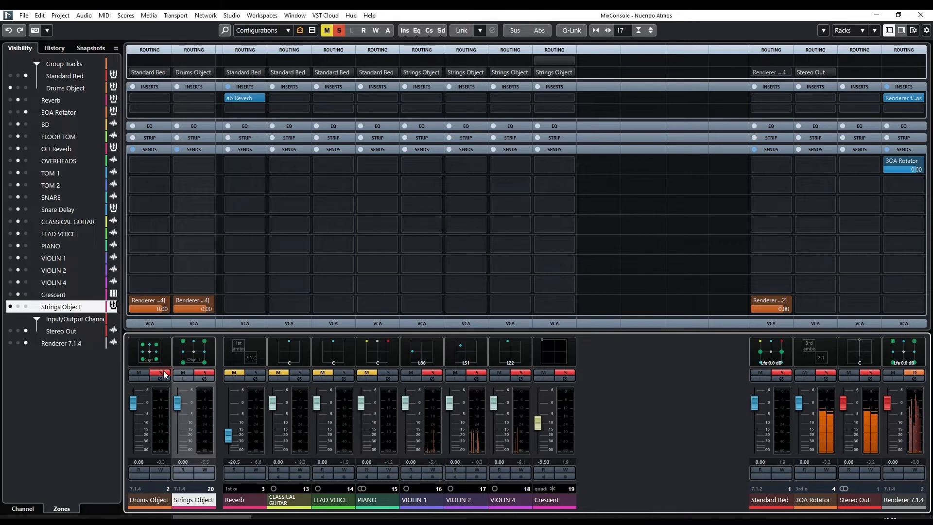
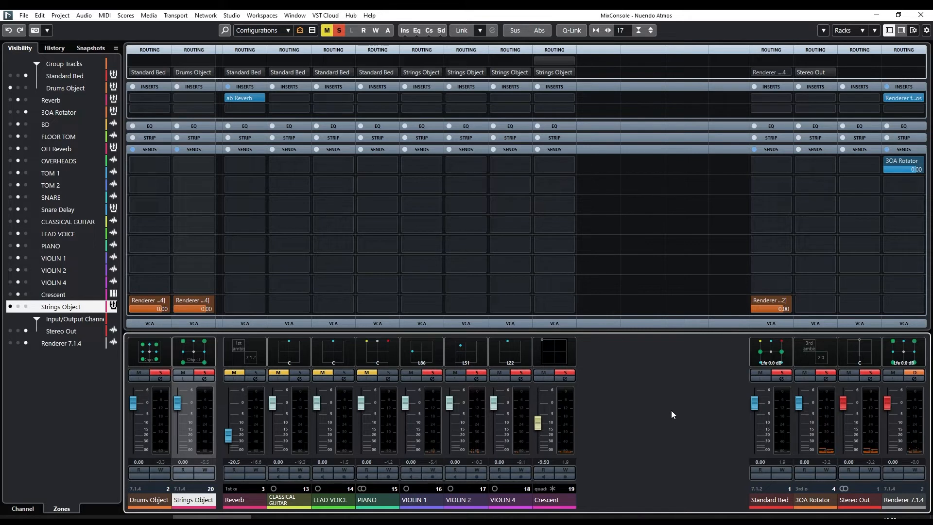
Step: Audition head rotation by varying the yaw in the 3OA Rotator's AmbiDecoder during playback, and reset it to 0.0°
{"action": "double_click", "coordinate": [821, 343]}
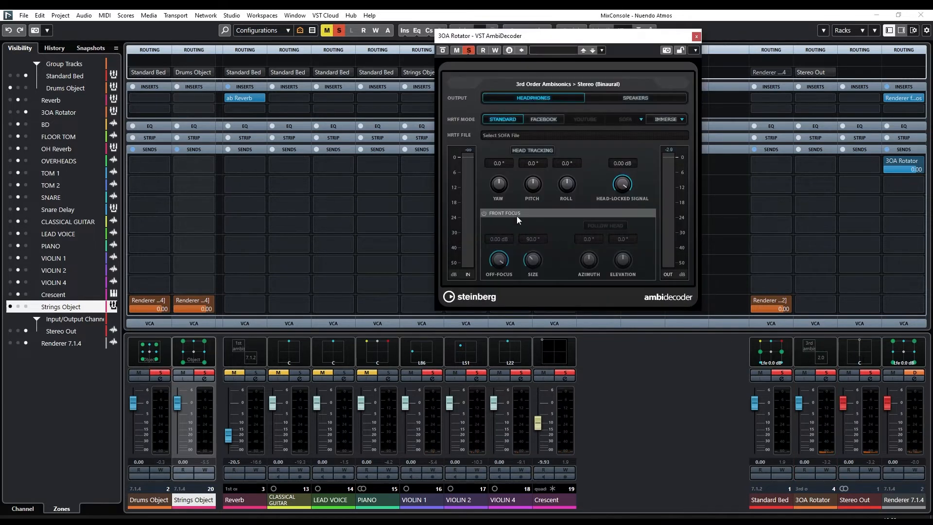
{"action": "key", "text": "space"}
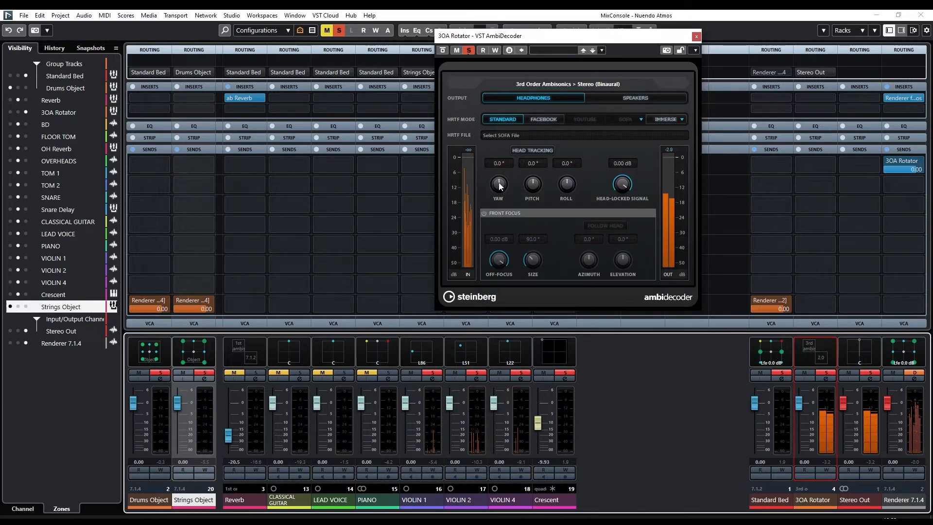
{"action": "mouse_move", "coordinate": [499, 185]}
{"action": "left_mouse_down"}
{"action": "mouse_move", "coordinate": [512, 333]}
{"action": "mouse_move", "coordinate": [492, 238]}
{"action": "mouse_move", "coordinate": [494, 187]}
{"action": "left_mouse_up"}
{"action": "left_click", "coordinate": [493, 186], "text": "ctrl"}
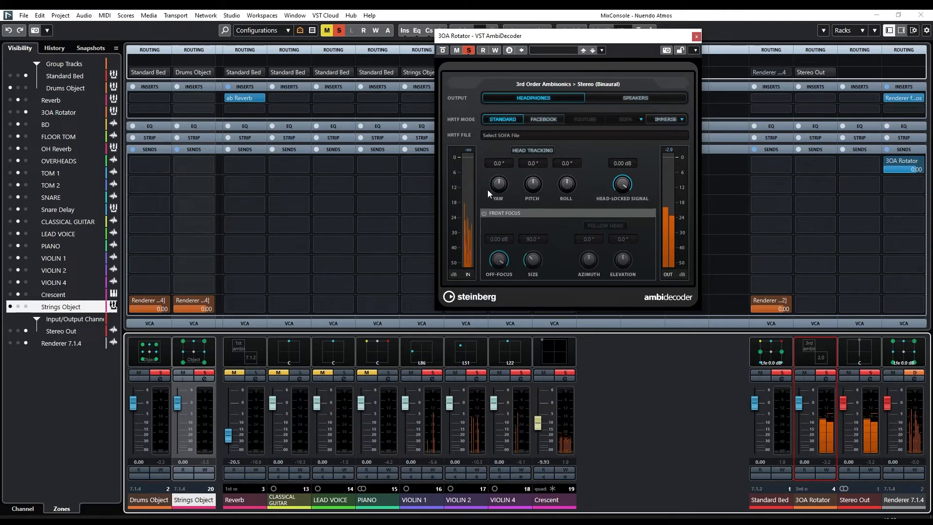
{"action": "left_click", "coordinate": [696, 36]}
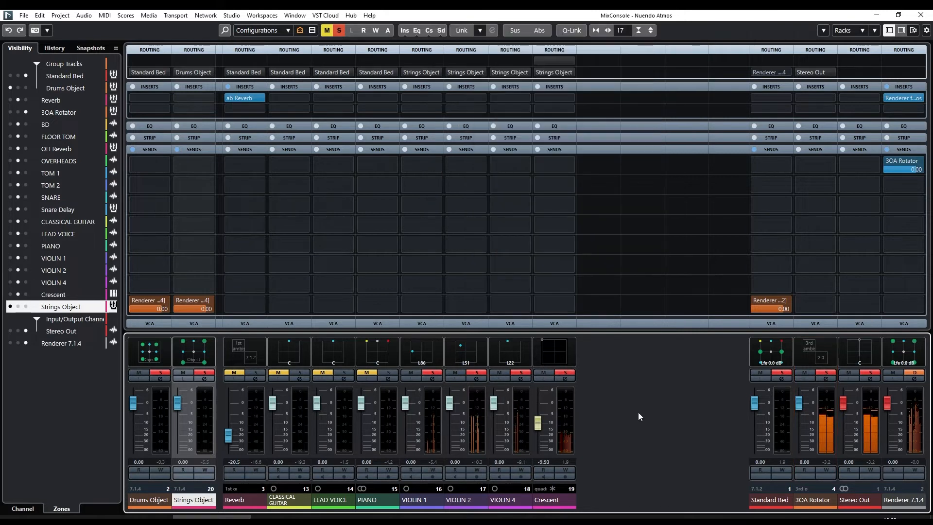
Step: Add an active send to the Reverb group on VIOLIN 1, VIOLIN 2, VIOLIN 4 and Crescent
{"action": "left_click", "coordinate": [417, 501]}
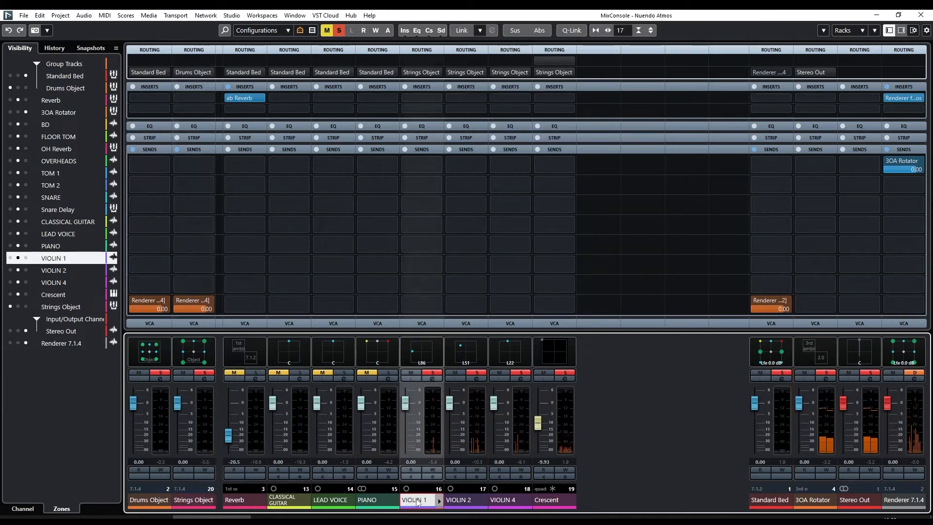
{"action": "left_click", "coordinate": [542, 500], "text": "shift"}
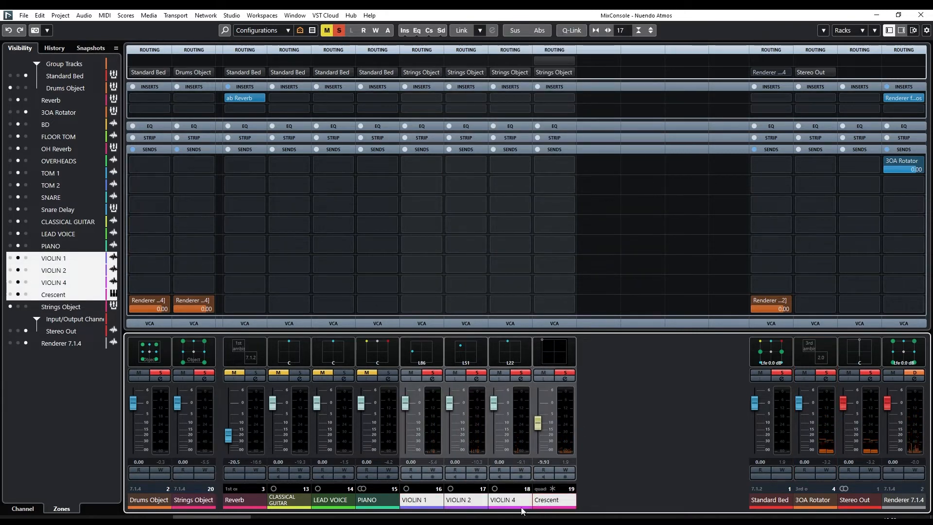
{"action": "left_click", "coordinate": [419, 166], "text": "alt+shift"}
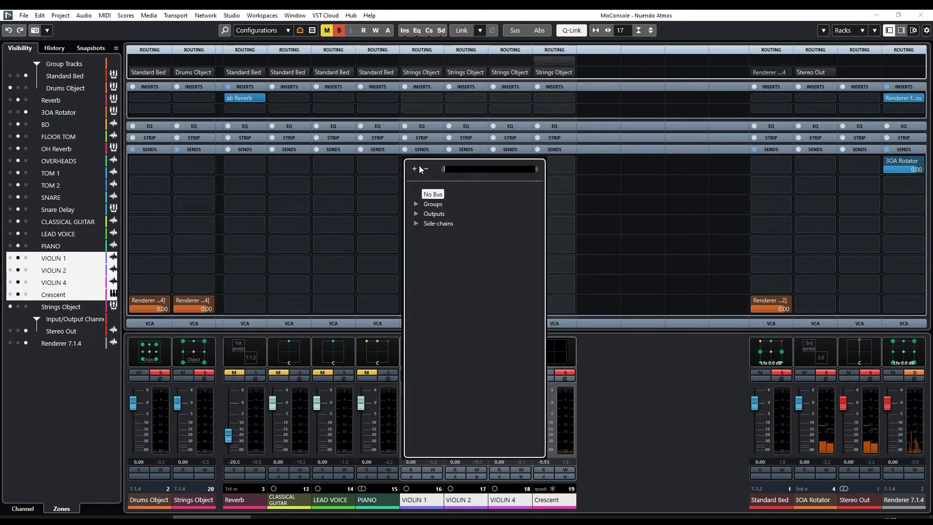
{"action": "left_click", "coordinate": [416, 204]}
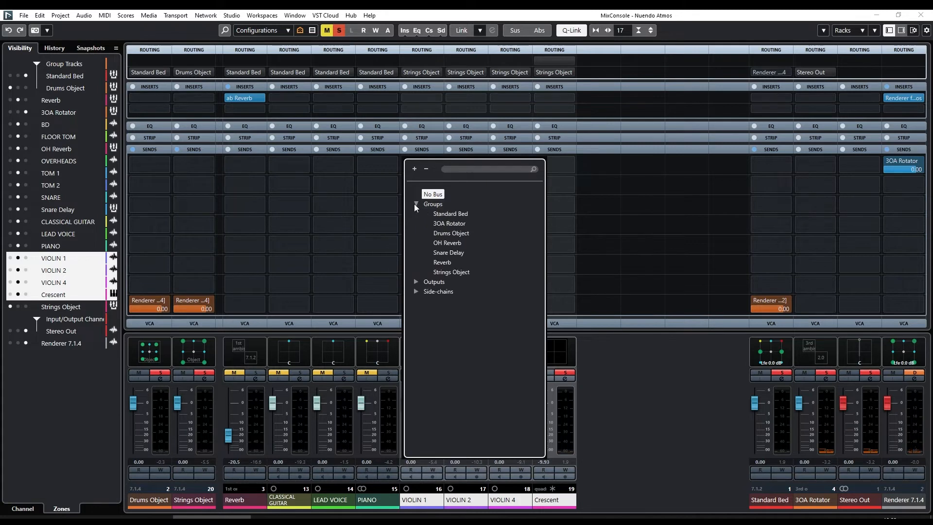
{"action": "left_click", "coordinate": [430, 262]}
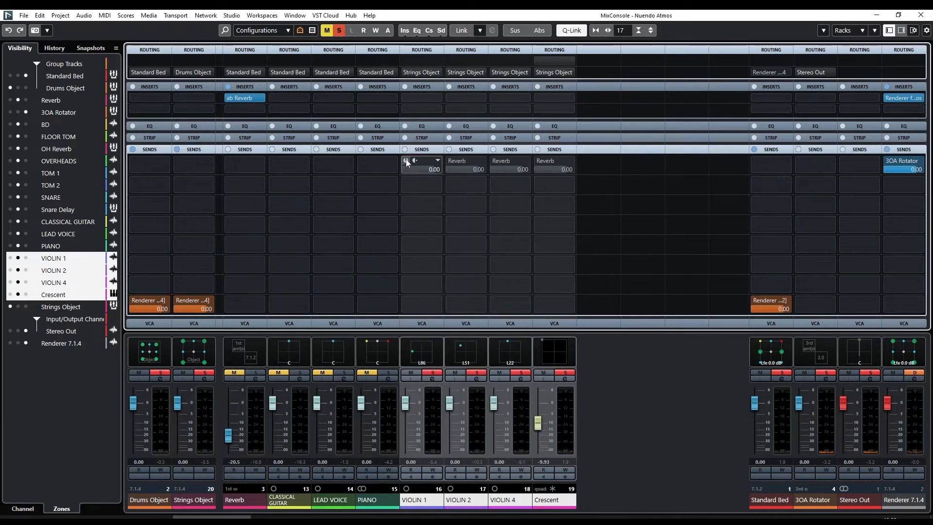
{"action": "left_click", "coordinate": [407, 160], "text": "alt+shift"}
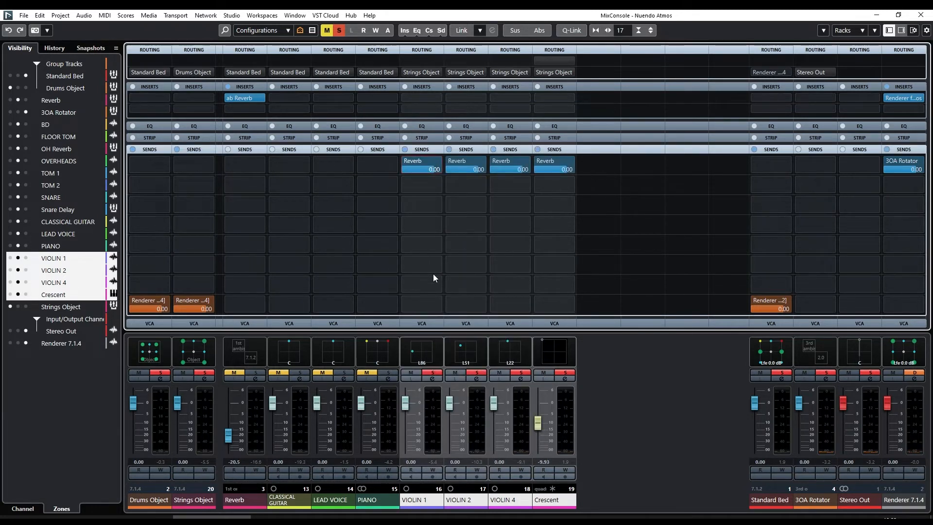
Step: Solo the Reverb channel during playback and unsolo Drums Object and Strings Object to hear the reverb alone
{"action": "key", "text": "space"}
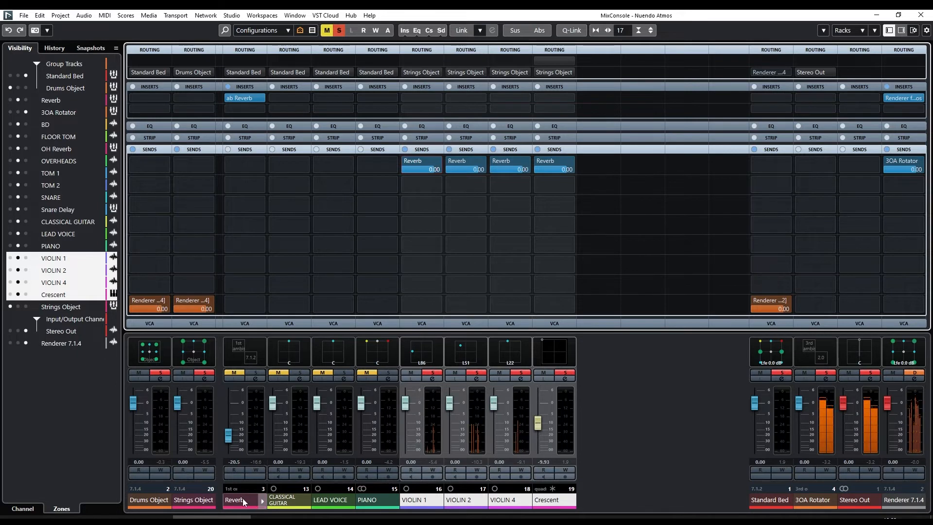
{"action": "left_click", "coordinate": [206, 373]}
{"action": "left_click", "coordinate": [205, 373]}
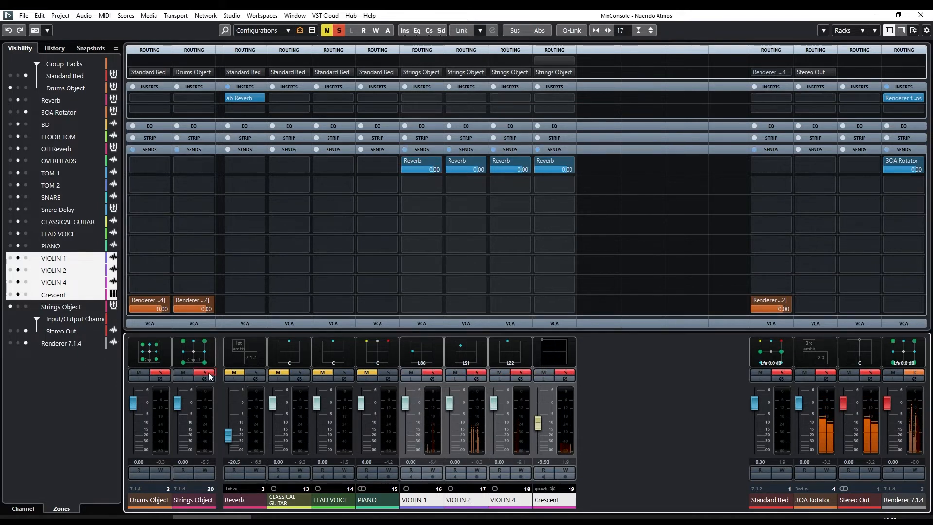
{"action": "left_click", "coordinate": [256, 373]}
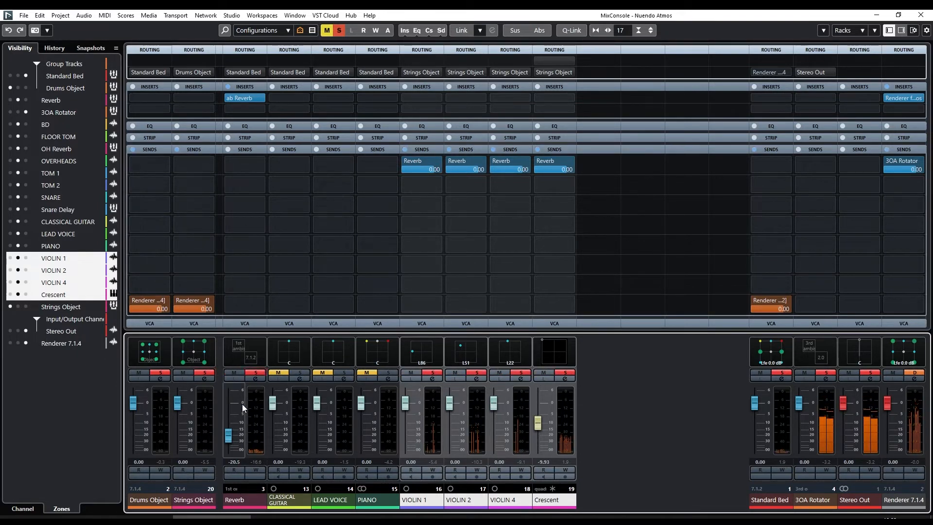
{"action": "left_click", "coordinate": [163, 373]}
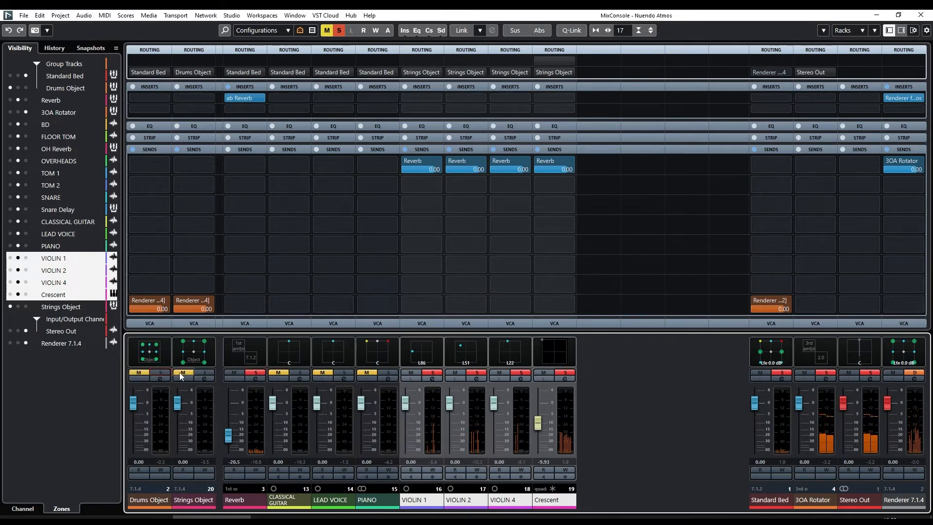
Step: Raise the Reverb send levels of VIOLIN 1, VIOLIN 2 and VIOLIN 4 to 3.24, and solo Strings Object and Drums Object again
{"action": "left_click_drag", "start_coordinate": [431, 171], "coordinate": [438, 171]}
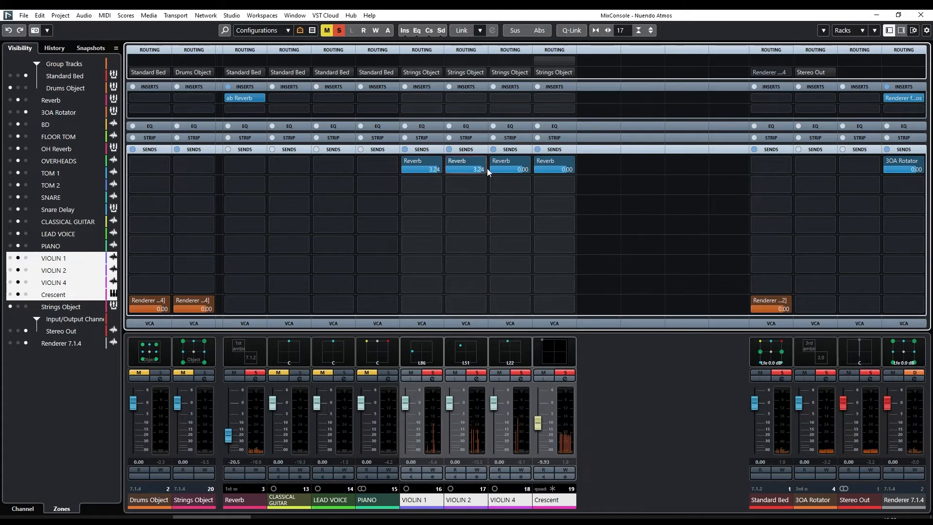
{"action": "left_click_drag", "start_coordinate": [517, 171], "coordinate": [523, 173]}
{"action": "left_click", "coordinate": [208, 373]}
{"action": "left_click", "coordinate": [161, 373]}
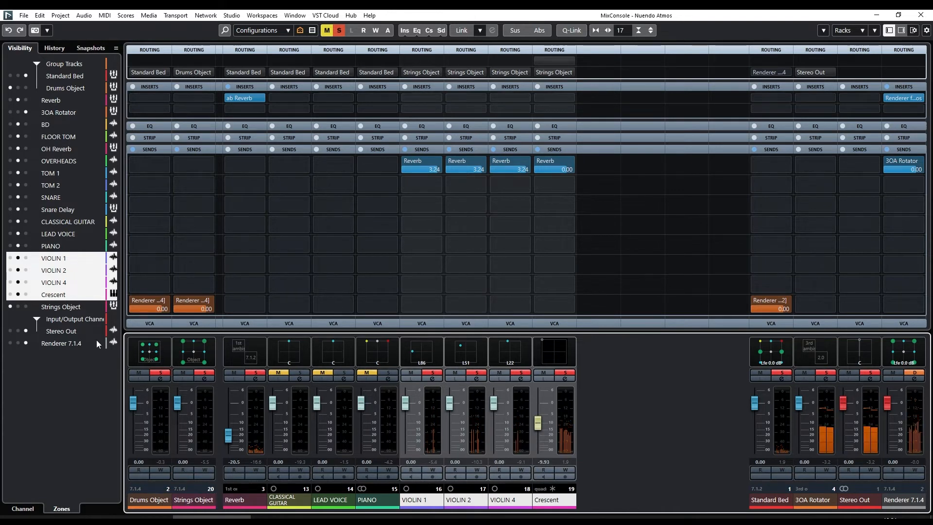
Step: Raise the Reverb channel's level to -13.0 dB and the Crescent channel's level to -9.63 dB
{"action": "left_click", "coordinate": [504, 488]}
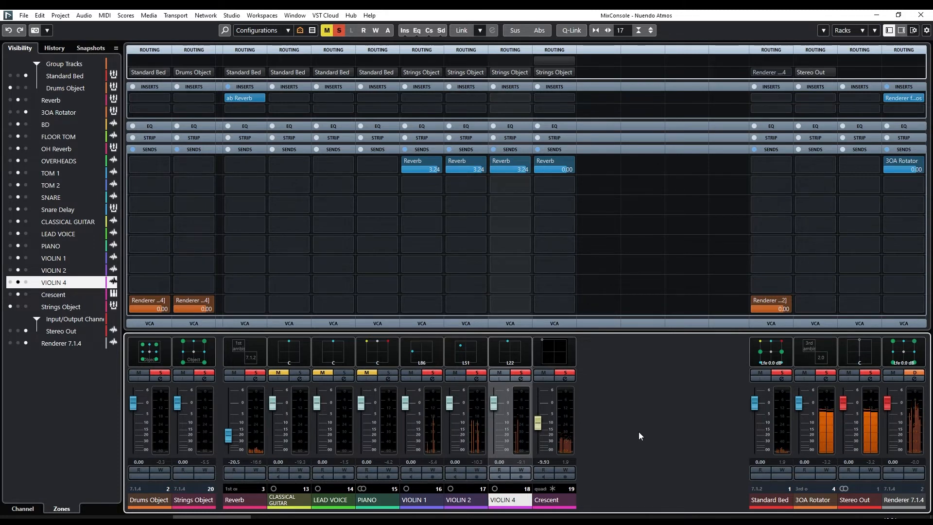
{"action": "left_click_drag", "start_coordinate": [228, 436], "coordinate": [228, 430]}
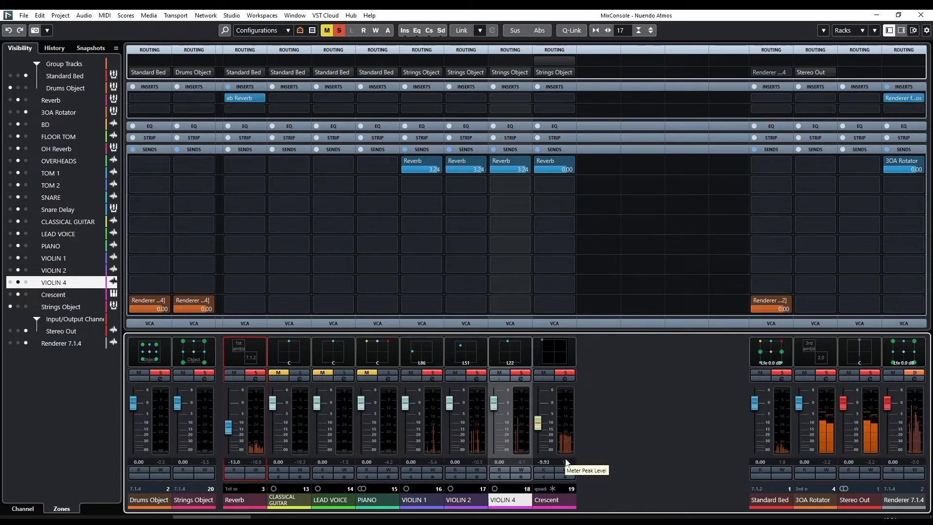
{"action": "left_click_drag", "start_coordinate": [538, 426], "coordinate": [538, 421]}
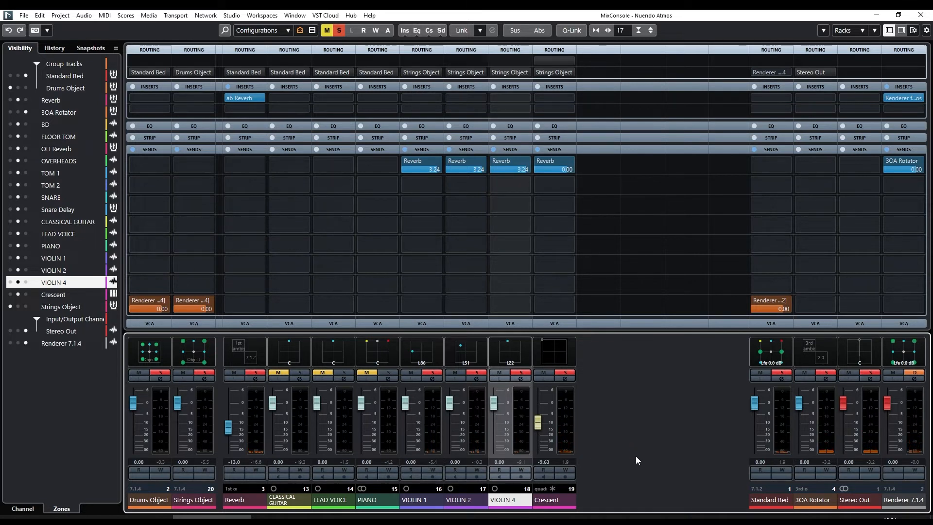
Step: Clear the solo state on all channels
{"action": "left_click", "coordinate": [157, 371]}
{"action": "left_click", "coordinate": [157, 372]}
{"action": "left_click", "coordinate": [159, 372]}
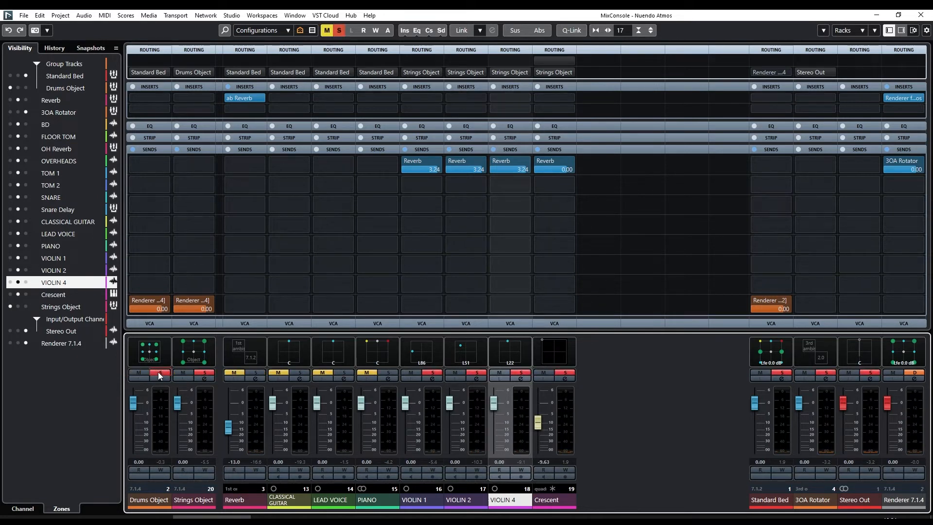
{"action": "left_click", "coordinate": [158, 371]}
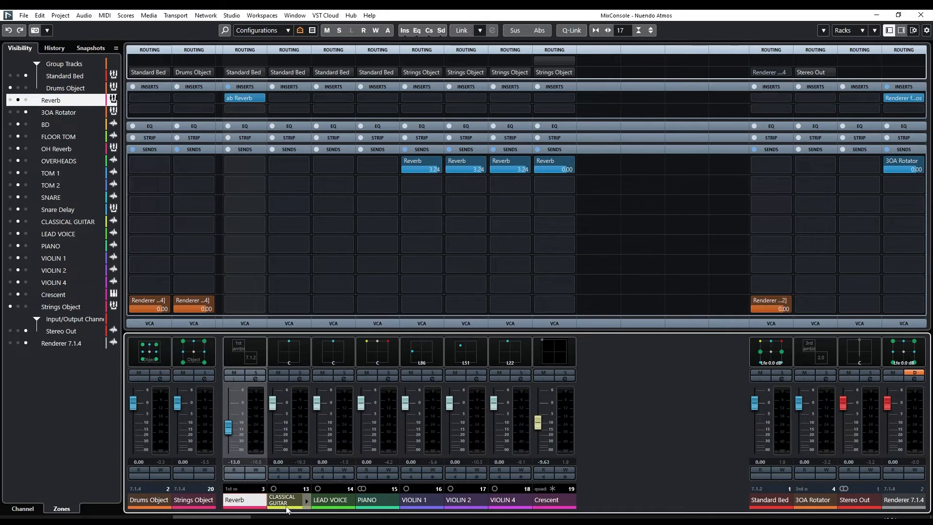
Step: Solo the PIANO channel and show the Project window
{"action": "left_click", "coordinate": [357, 507]}
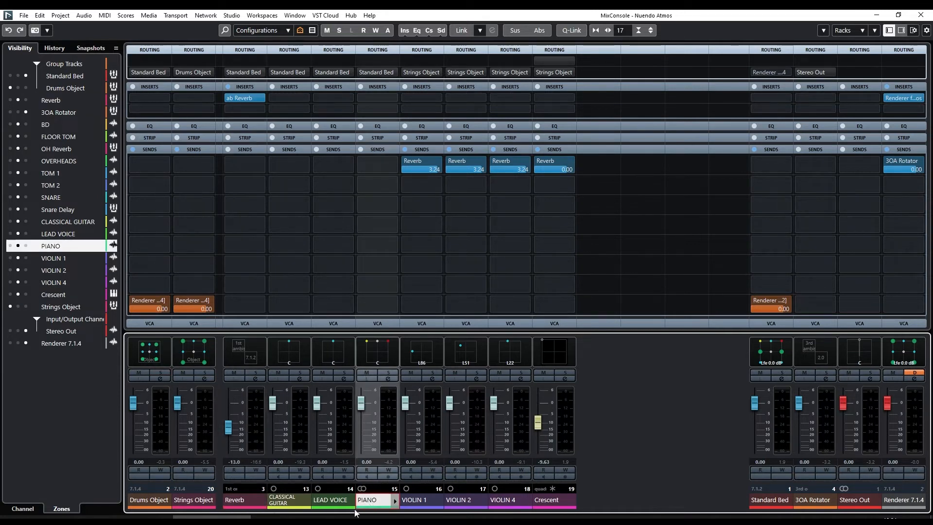
{"action": "left_click", "coordinate": [389, 373]}
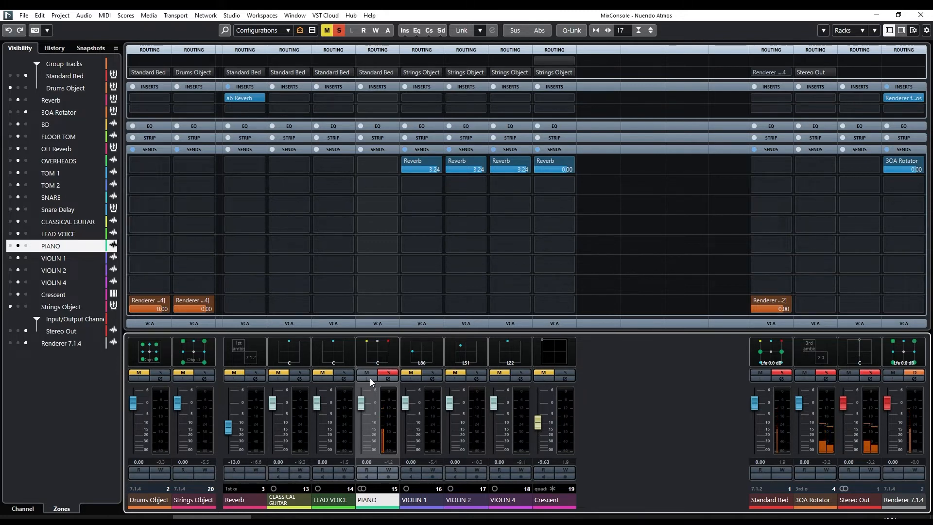
{"action": "key", "text": "F3"}
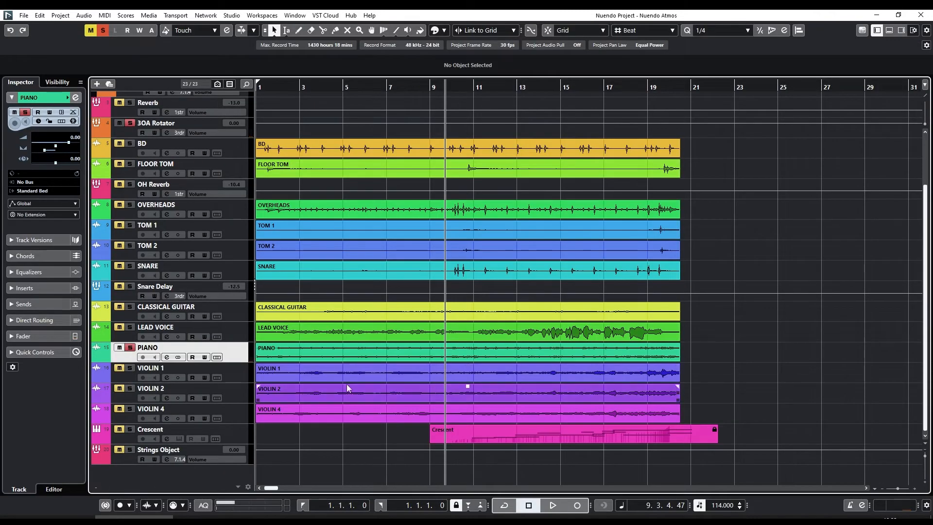
Step: Convert the stereo PIANO track from multi-channel to separate mono tracks
{"action": "left_click", "coordinate": [60, 16]}
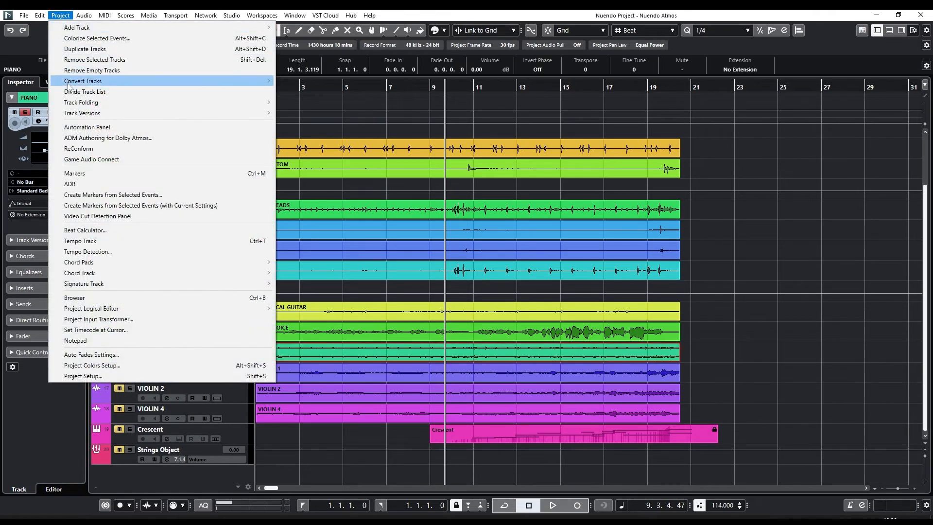
{"action": "mouse_move", "coordinate": [79, 85]}
{"action": "left_click", "coordinate": [299, 81]}
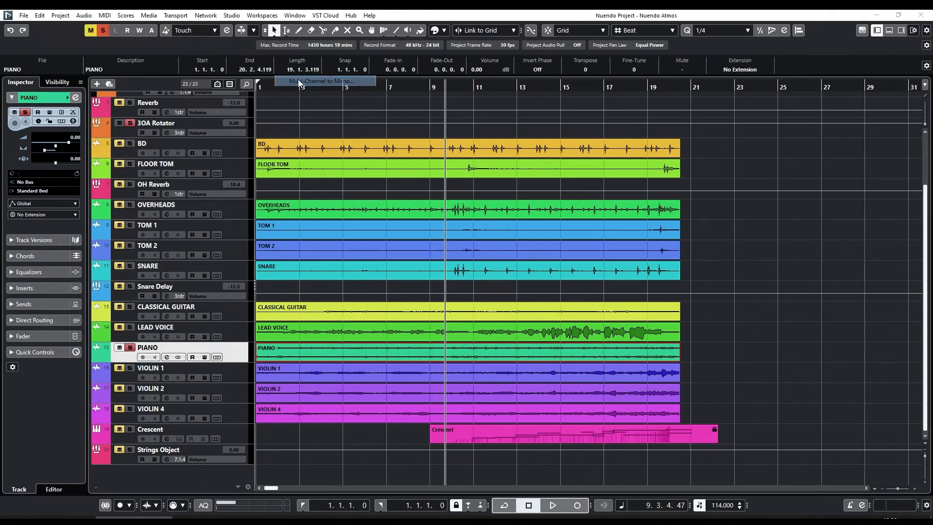
{"action": "key", "text": "Return"}
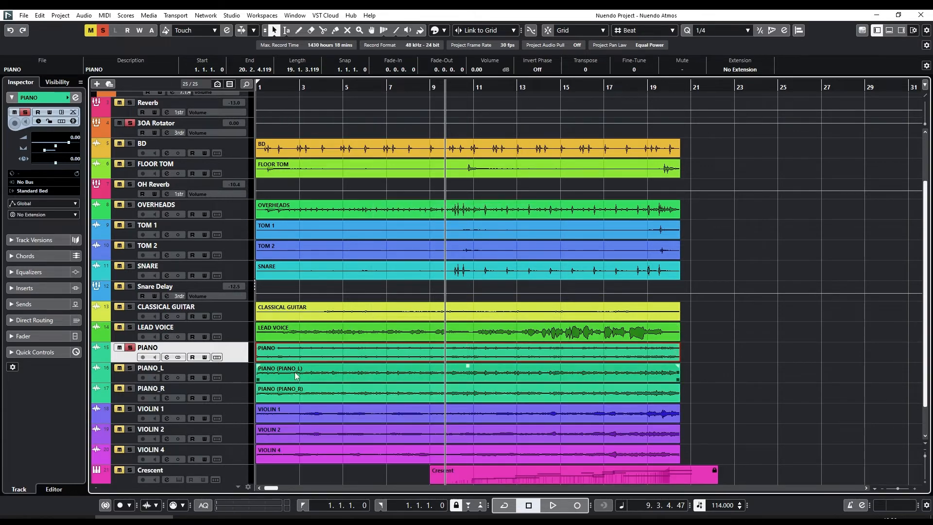
Step: Delete the original stereo PIANO event and swap the two mono events between the PIANO_L and PIANO_R tracks
{"action": "key", "text": "Delete"}
{"action": "left_click", "coordinate": [598, 397]}
{"action": "scroll", "coordinate": [550, 385], "scroll_direction": "down", "scroll_amount": 4}
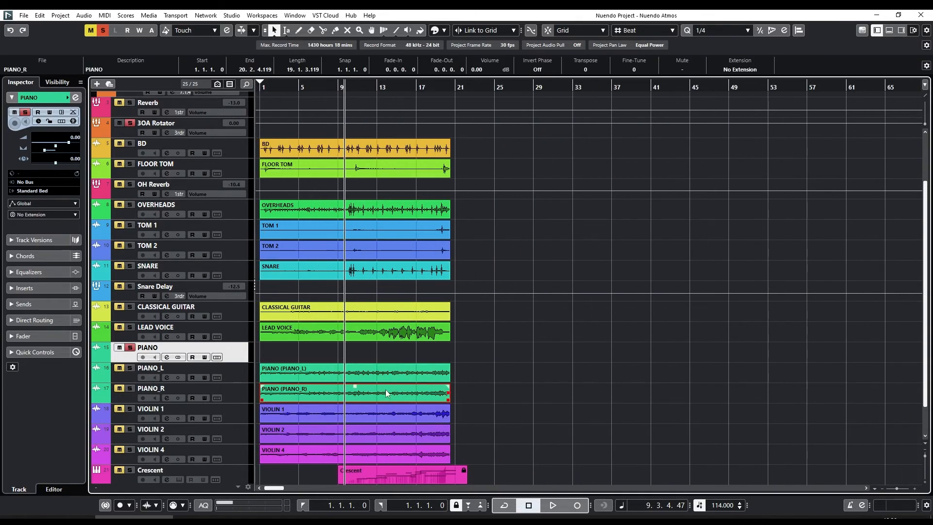
{"action": "left_click_drag", "start_coordinate": [387, 390], "coordinate": [622, 374]}
{"action": "left_click_drag", "start_coordinate": [430, 377], "coordinate": [429, 393]}
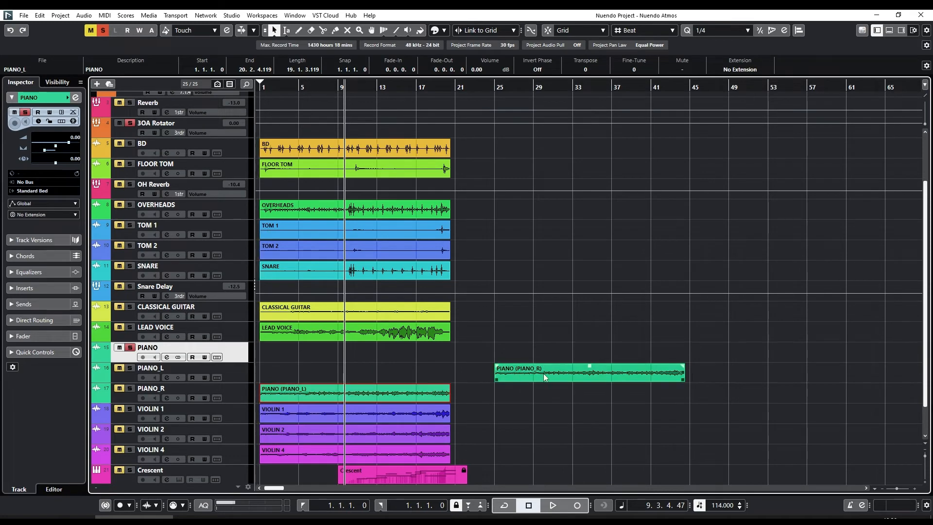
{"action": "left_click_drag", "start_coordinate": [545, 376], "coordinate": [271, 381]}
Step: Clear the old PIANO solo and merge PIANO_L and PIANO_R into one Stereo track, deleting the source tracks
{"action": "left_click", "coordinate": [270, 388], "text": "shift"}
{"action": "left_click", "coordinate": [242, 378]}
{"action": "left_click", "coordinate": [239, 397], "text": "shift"}
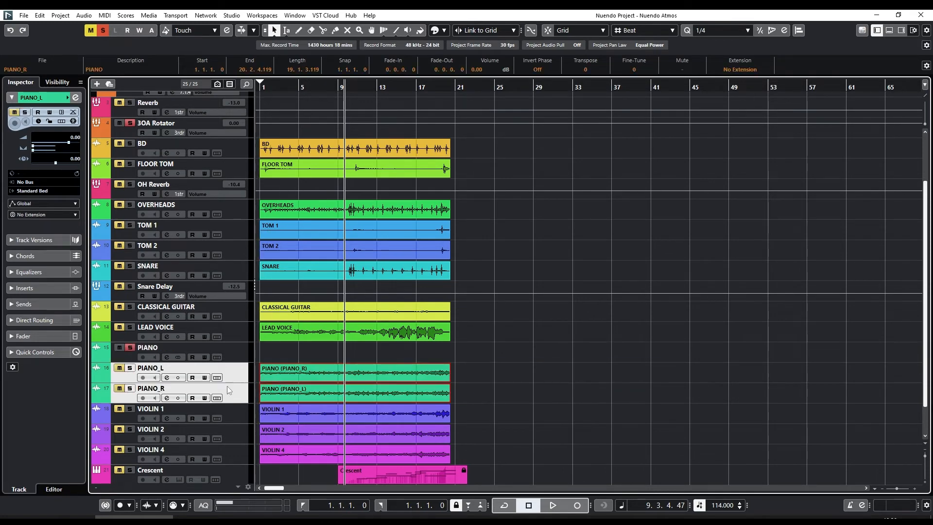
{"action": "left_click", "coordinate": [130, 348]}
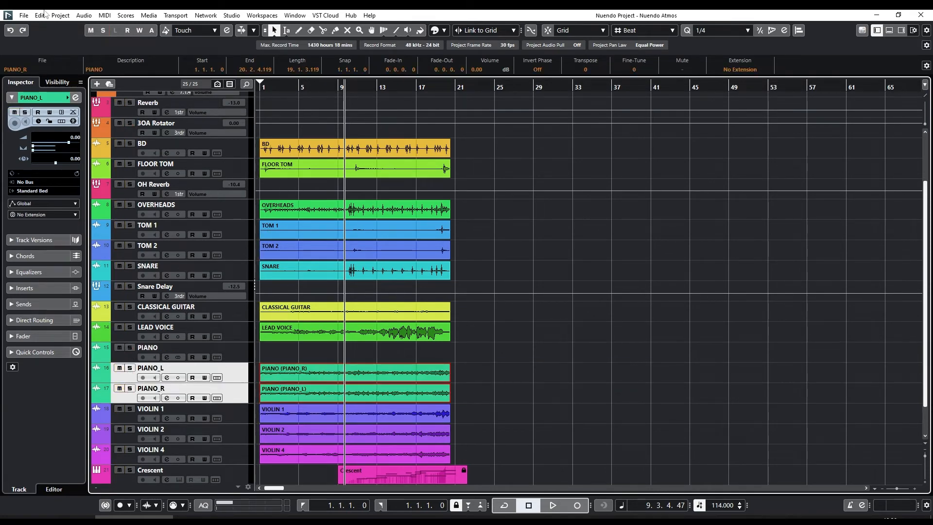
{"action": "left_click", "coordinate": [60, 15]}
{"action": "mouse_move", "coordinate": [233, 81]}
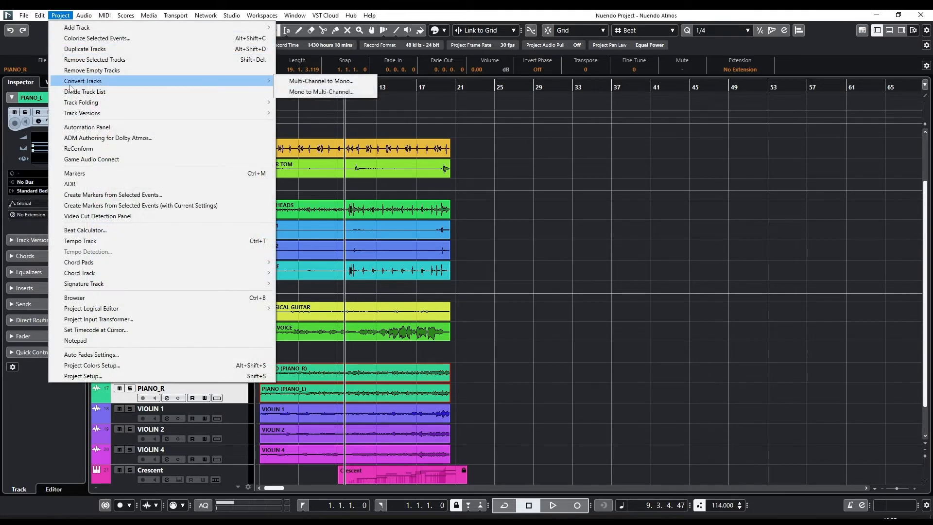
{"action": "left_click", "coordinate": [308, 92]}
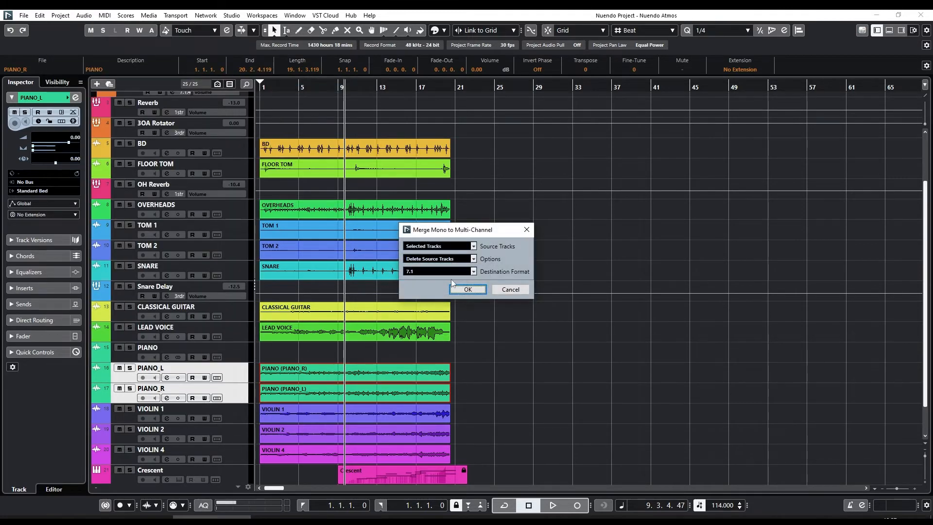
{"action": "left_click", "coordinate": [452, 273]}
{"action": "left_click", "coordinate": [447, 280]}
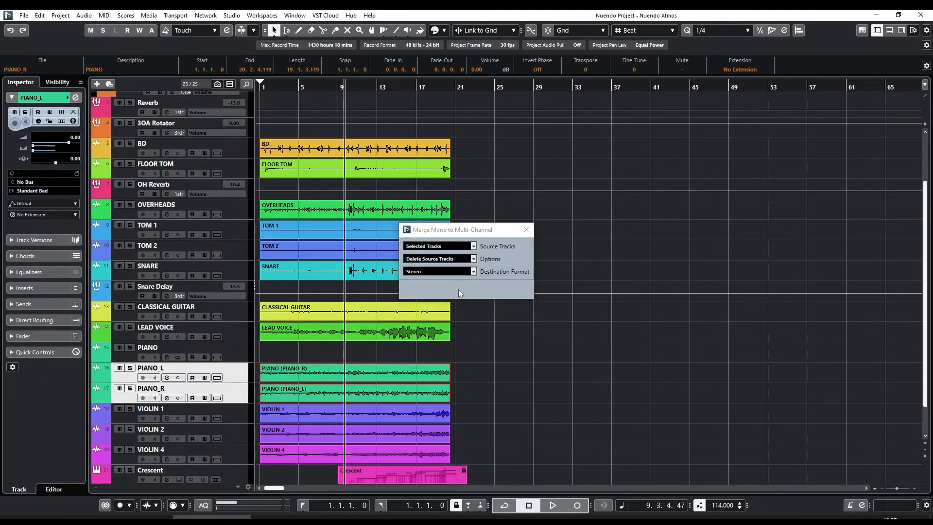
{"action": "left_click", "coordinate": [459, 290]}
Step: Solo the merged PIANO track and route its output to Standard Bed
{"action": "key", "text": "space"}
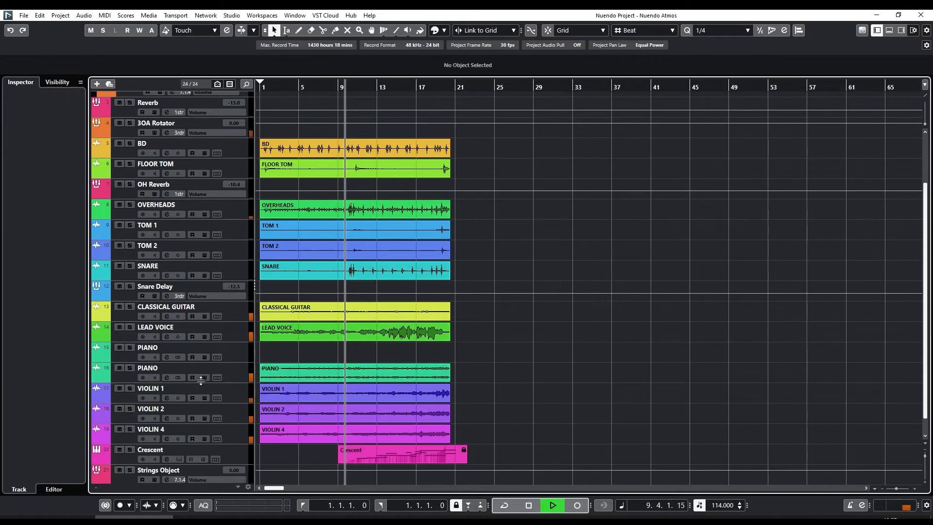
{"action": "left_click", "coordinate": [130, 368]}
{"action": "left_click", "coordinate": [231, 372]}
{"action": "key", "text": "space"}
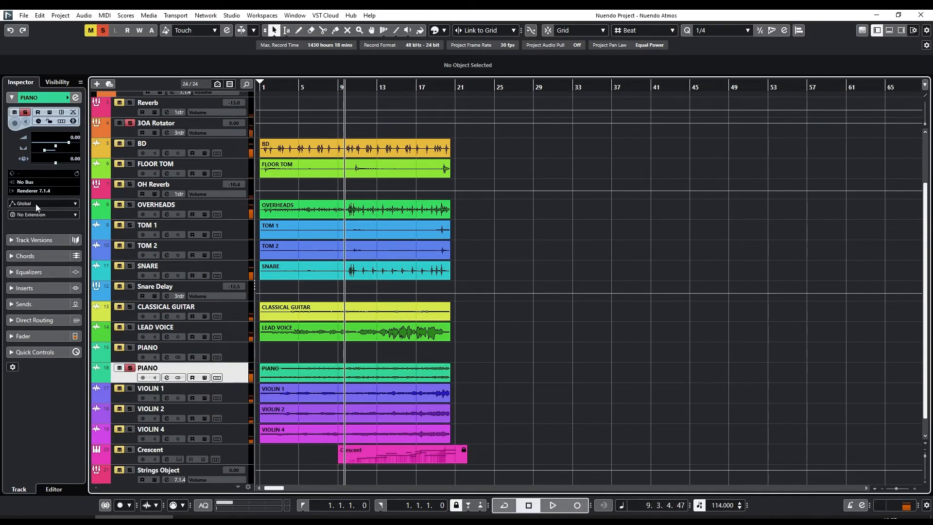
{"action": "left_click", "coordinate": [30, 193]}
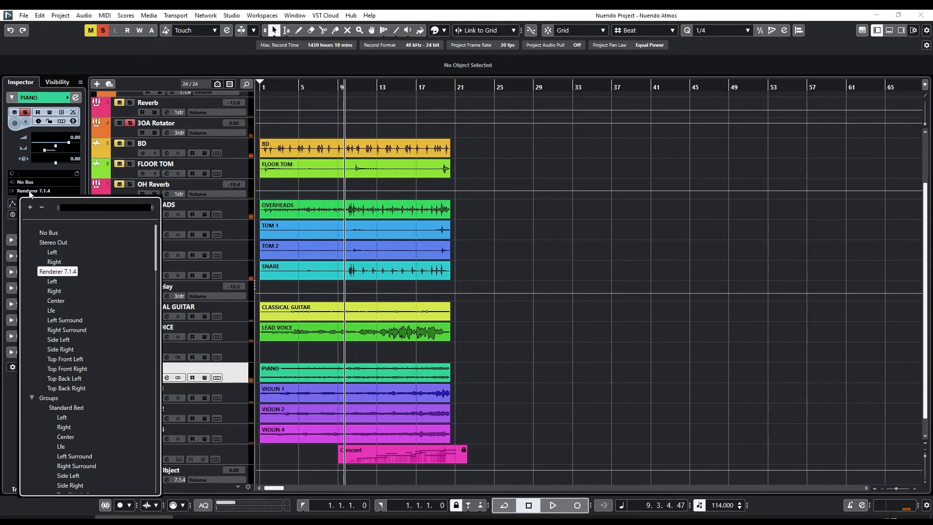
{"action": "left_click", "coordinate": [56, 408]}
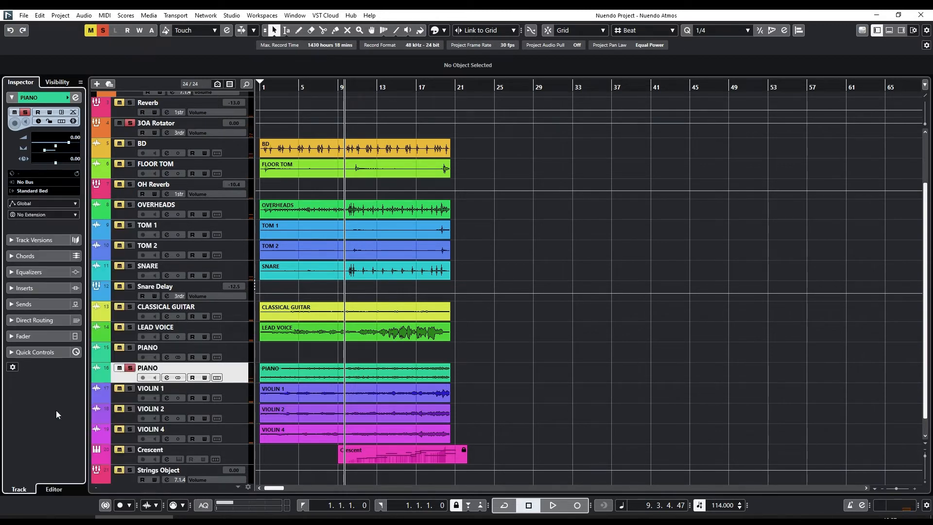
Step: Audition the merged PIANO track, toggling its solo off and on again
{"action": "key", "text": "space"}
{"action": "left_click", "coordinate": [131, 367]}
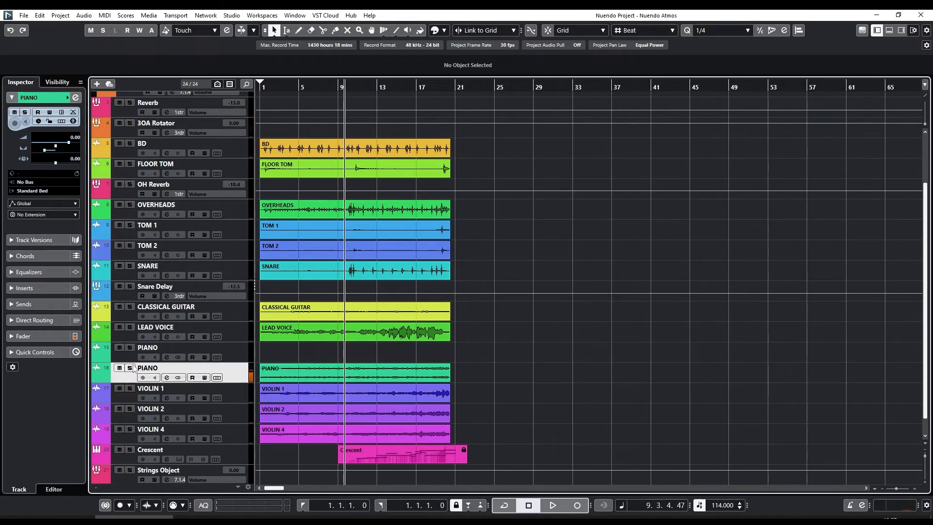
{"action": "left_click", "coordinate": [132, 366]}
{"action": "key", "text": "space"}
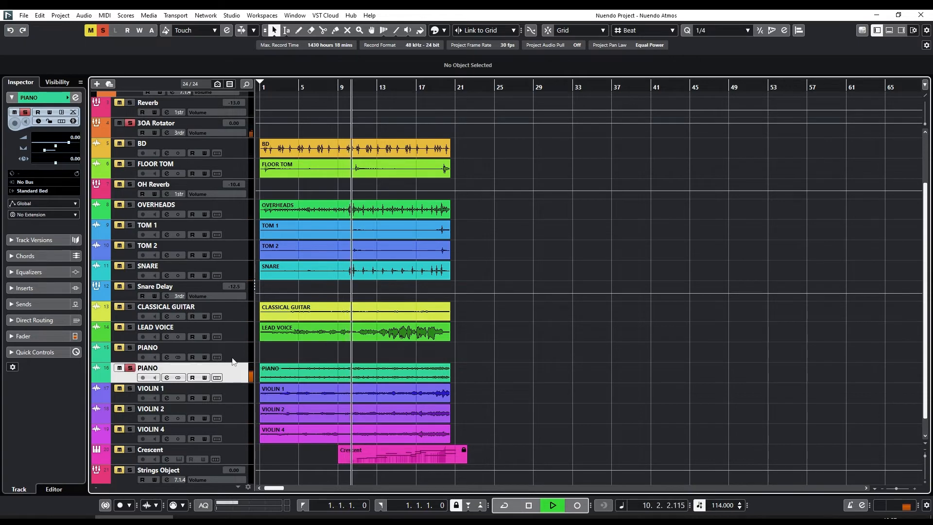
{"action": "key", "text": "space"}
Step: Remove the empty original PIANO track and select the merged PIANO track
{"action": "right_click", "coordinate": [240, 351]}
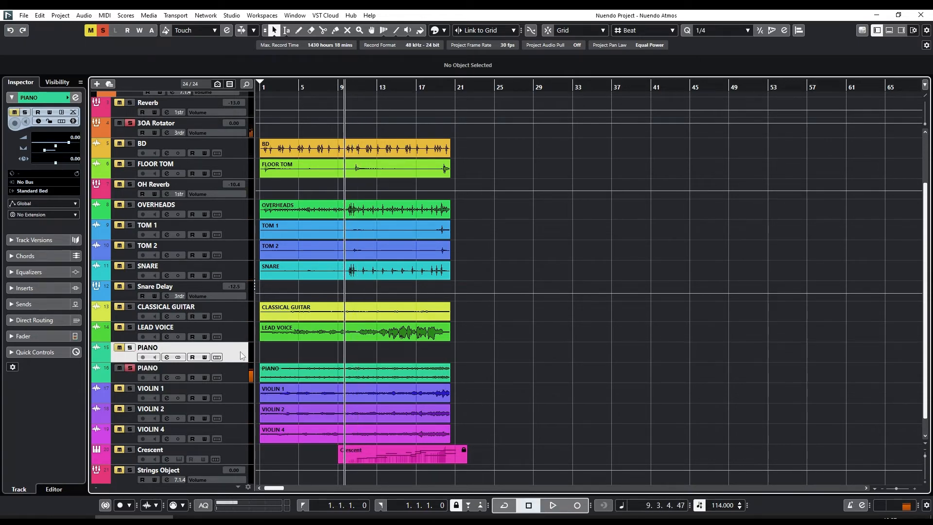
{"action": "left_click", "coordinate": [292, 149]}
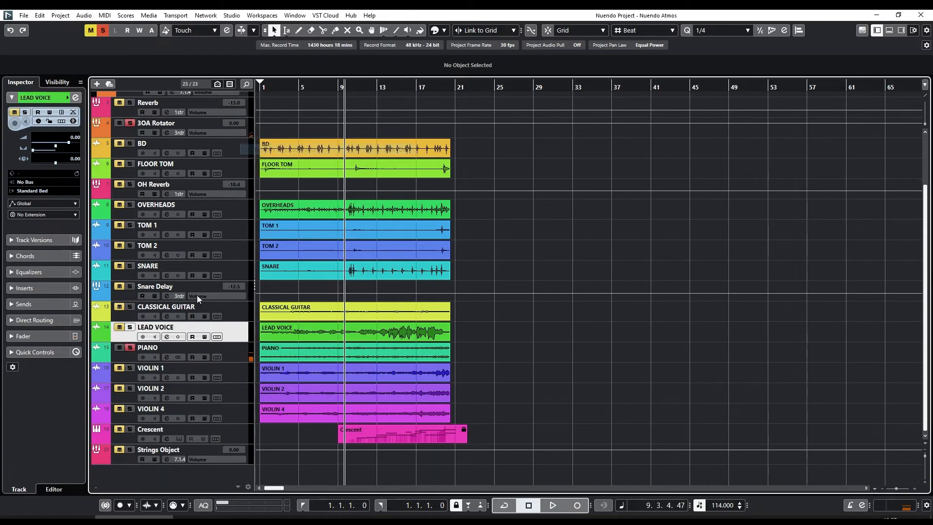
{"action": "left_click", "coordinate": [233, 356]}
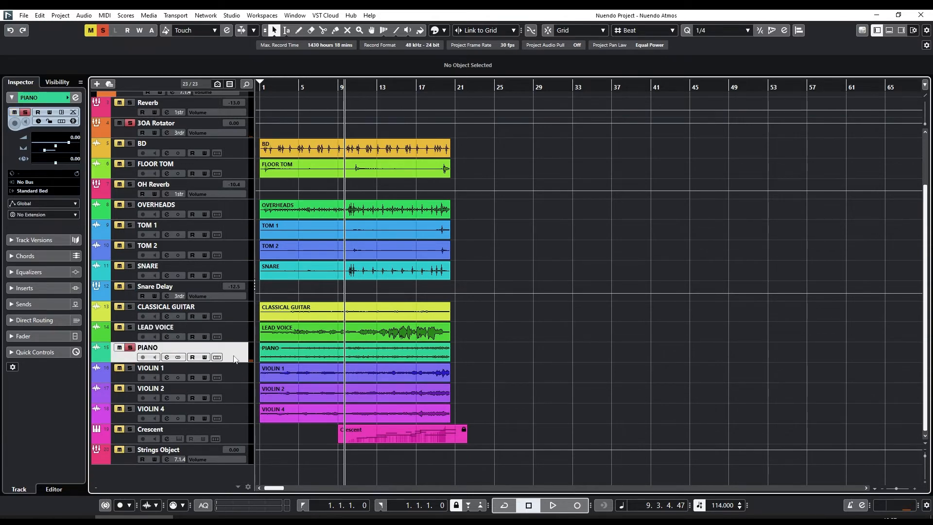
Step: Play the PIANO channel in the MixConsole, add a Reverb send to it and set the send level to 6.02
{"action": "key", "text": "F3"}
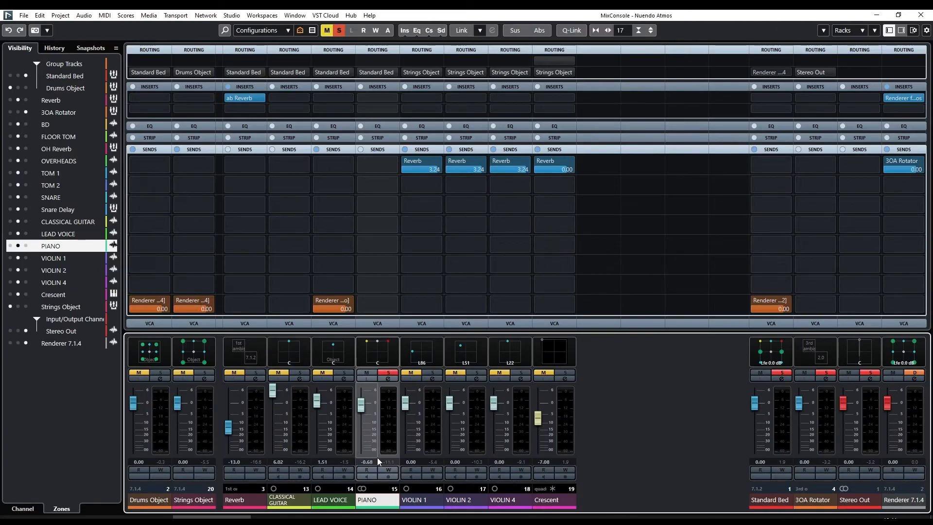
{"action": "key", "text": "space"}
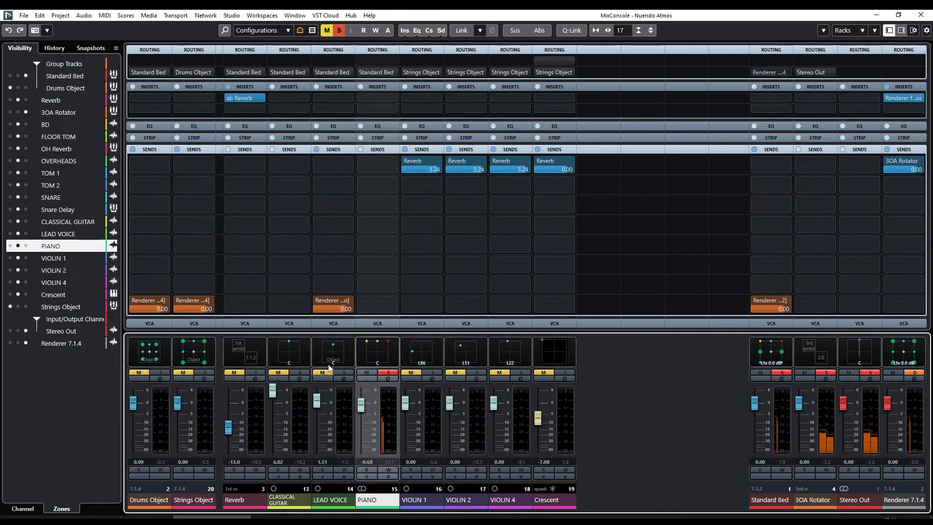
{"action": "left_click", "coordinate": [378, 165]}
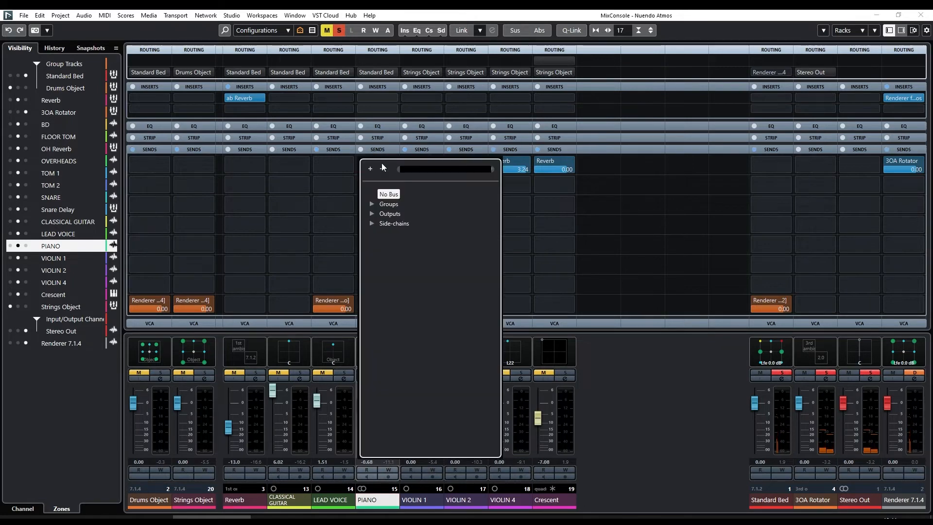
{"action": "type", "text": "rever"}
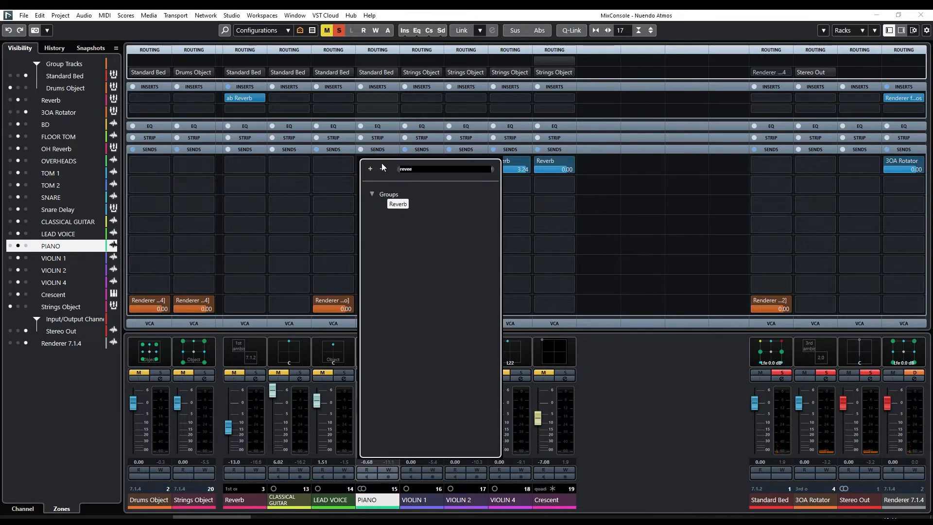
{"action": "key", "text": "Return"}
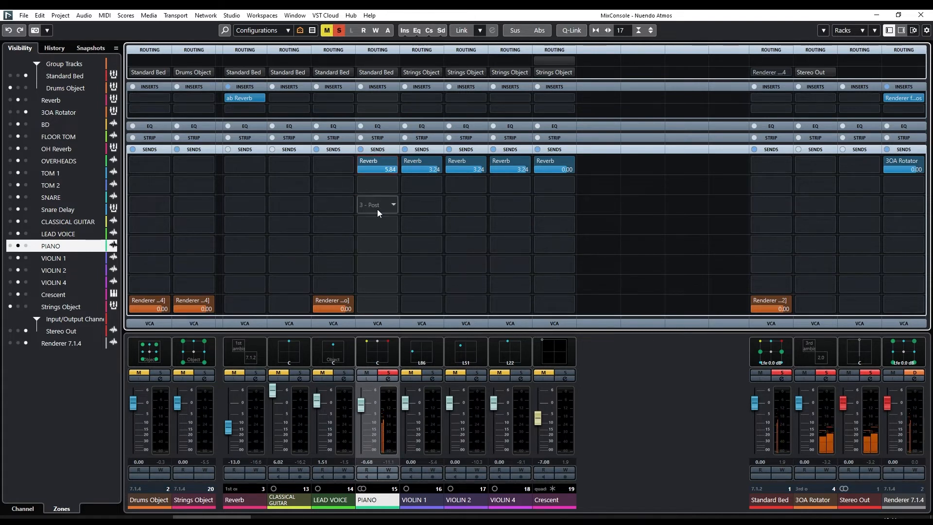
{"action": "double_click", "coordinate": [391, 374]}
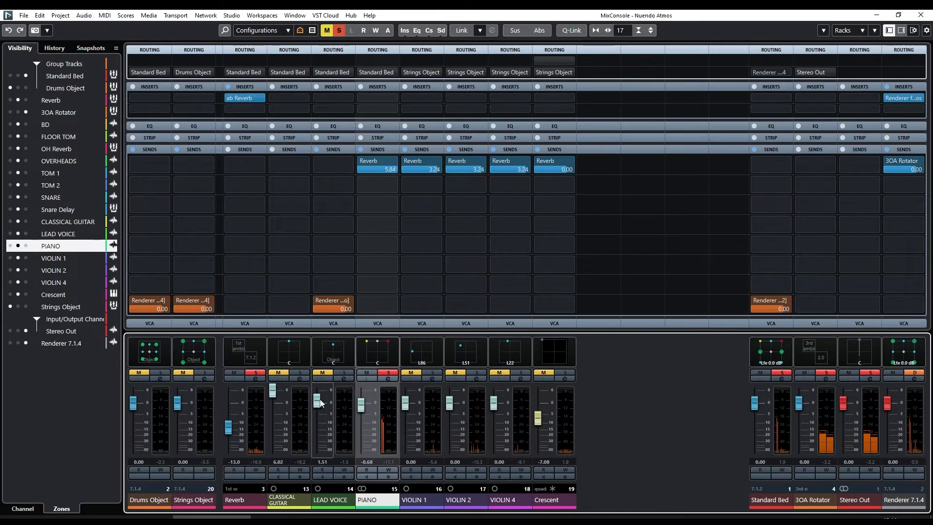
{"action": "left_click", "coordinate": [389, 165]}
{"action": "left_click_drag", "start_coordinate": [402, 169], "coordinate": [405, 170]}
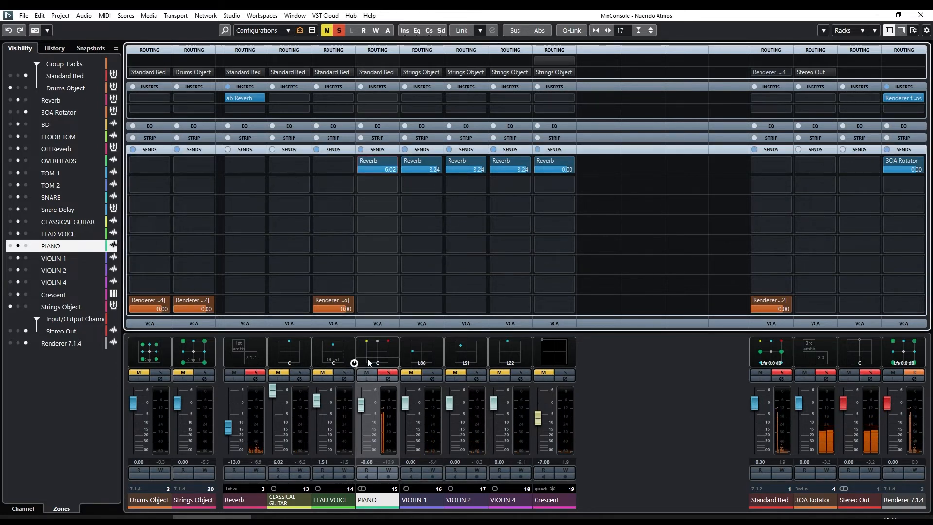
Step: Create a Dolby Atmos object from the selected PIANO track in ADM Authoring and close the dialog
{"action": "left_click", "coordinate": [57, 15]}
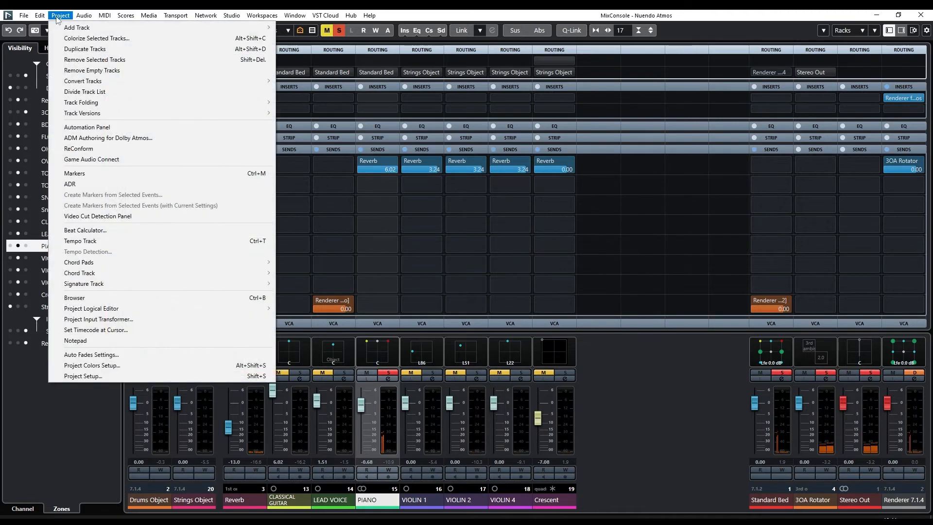
{"action": "left_click", "coordinate": [73, 138]}
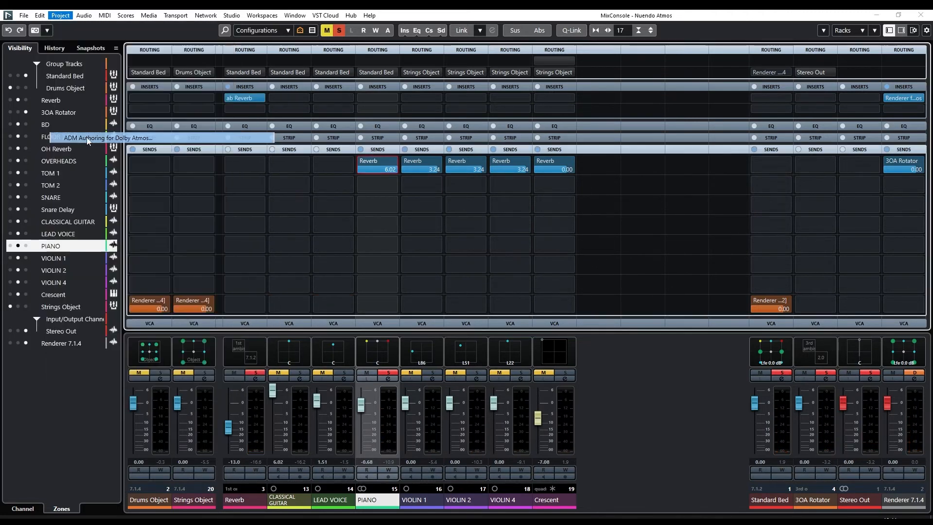
{"action": "left_click", "coordinate": [441, 202]}
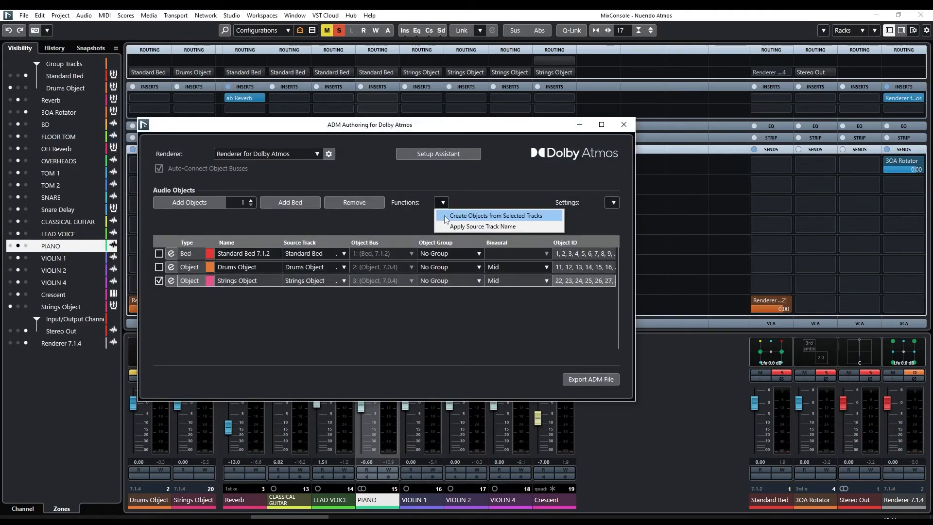
{"action": "left_click", "coordinate": [445, 215]}
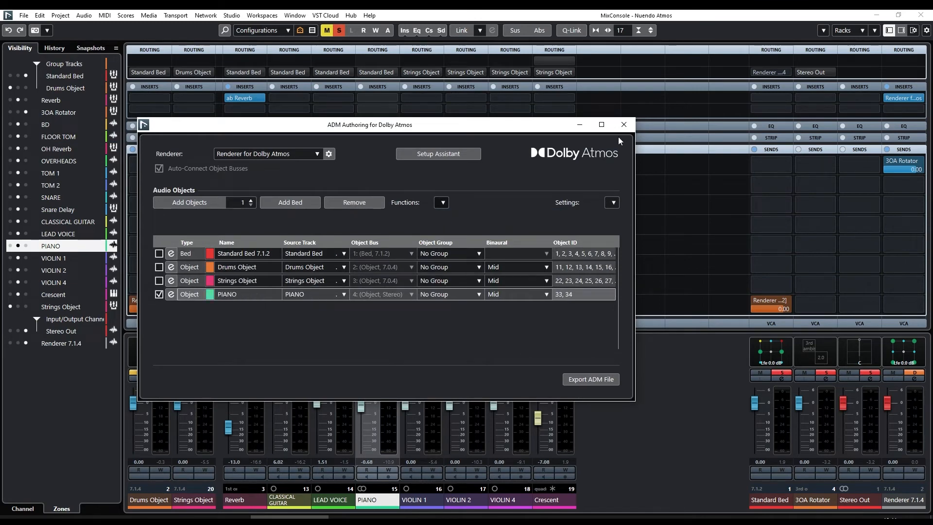
{"action": "left_click", "coordinate": [624, 125]}
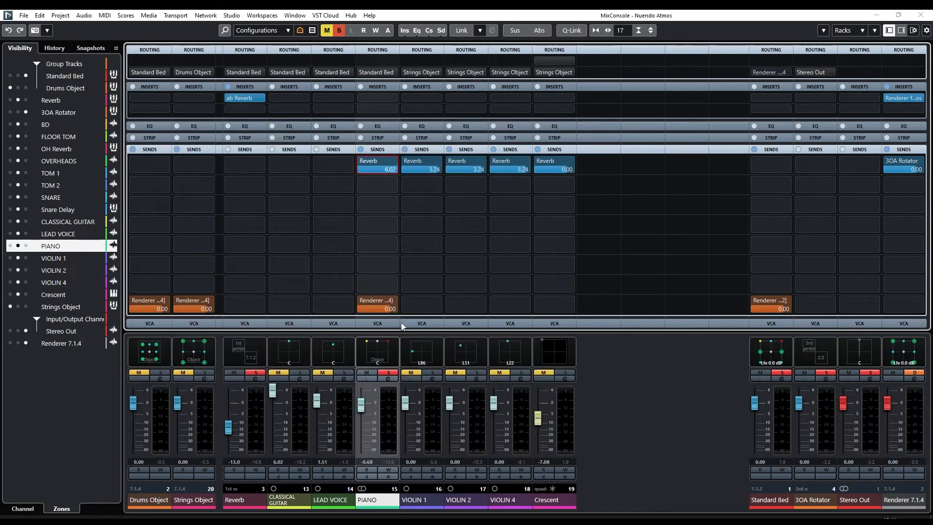
Step: Compare the PIANO object soloed with the full mix, leave it soloed and return the Reverb channel's level to -13.0 dB
{"action": "left_click", "coordinate": [386, 373]}
{"action": "left_click", "coordinate": [384, 373]}
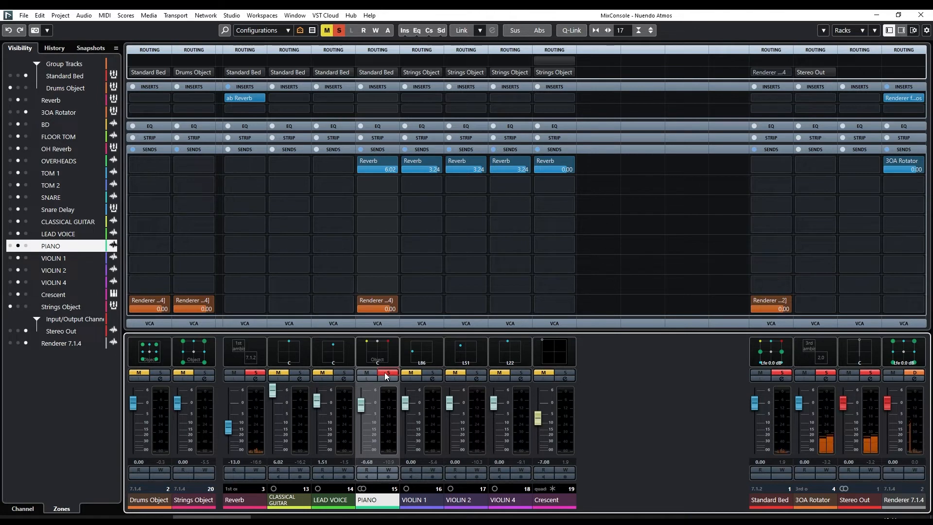
{"action": "left_click", "coordinate": [387, 373]}
{"action": "left_click", "coordinate": [366, 373]}
{"action": "left_click", "coordinate": [367, 372]}
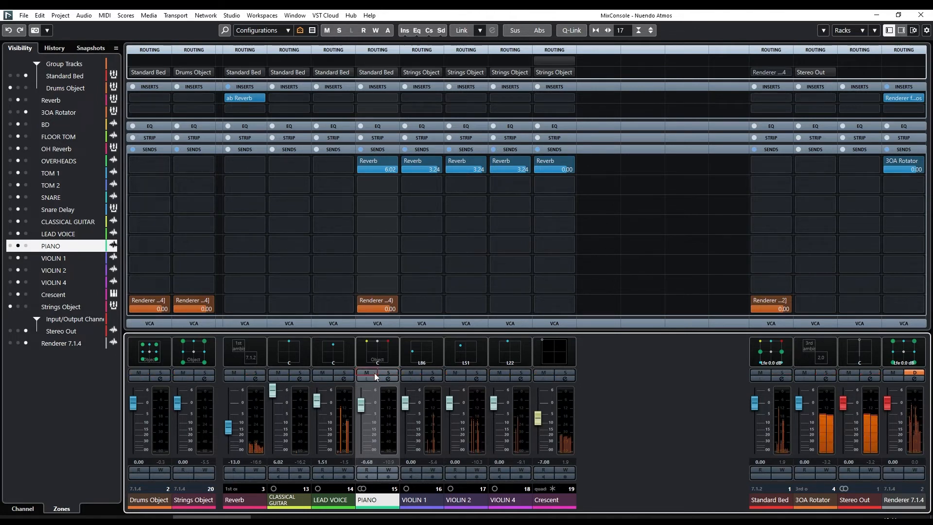
{"action": "left_click", "coordinate": [387, 373]}
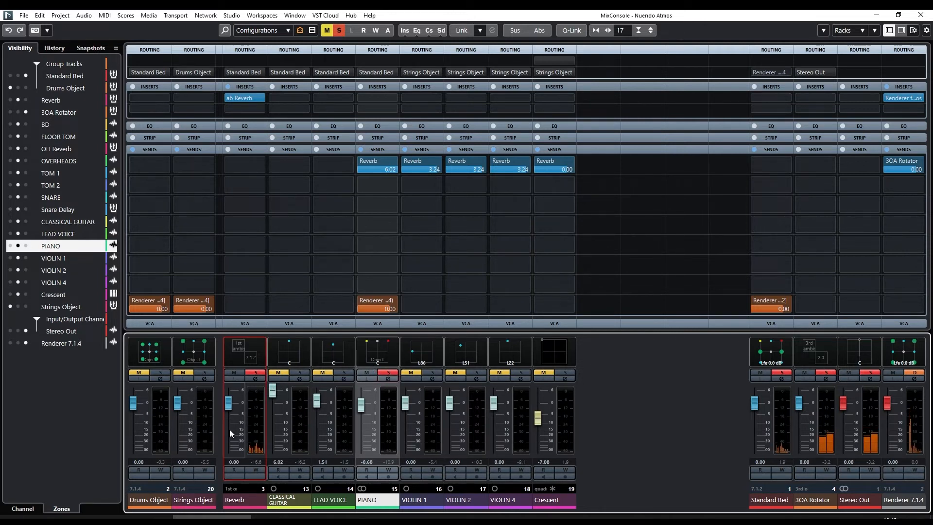
{"action": "mouse_move", "coordinate": [230, 432]}
{"action": "left_mouse_down"}
{"action": "mouse_move", "coordinate": [230, 395]}
{"action": "mouse_move", "coordinate": [228, 432]}
{"action": "left_mouse_up"}
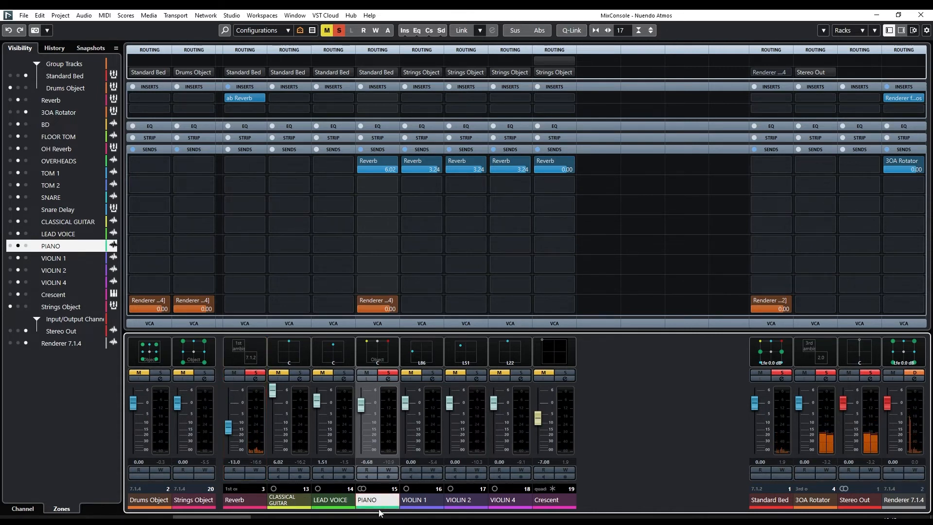
Step: Group the PIANO channel with the other object channels and rotate its stereo image to 23.4° in the VST MultiPanner
{"action": "left_click", "coordinate": [10, 246]}
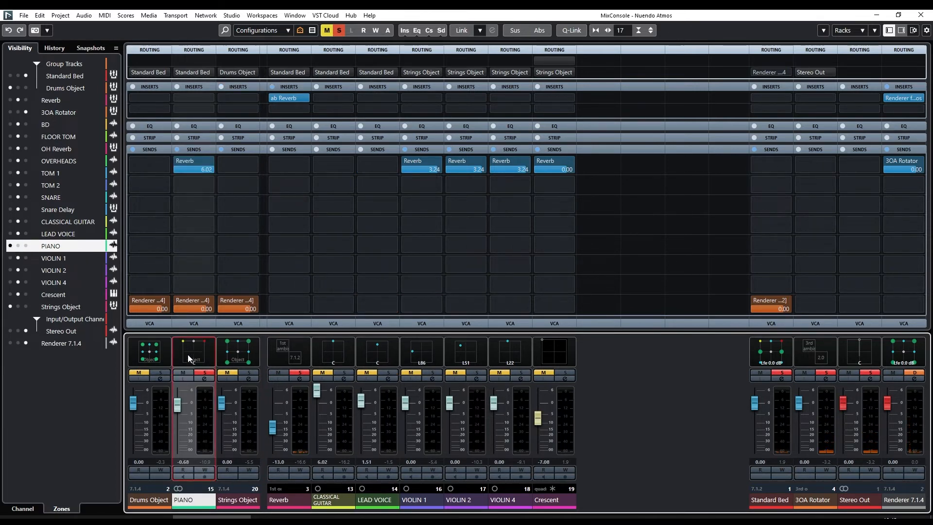
{"action": "double_click", "coordinate": [188, 355]}
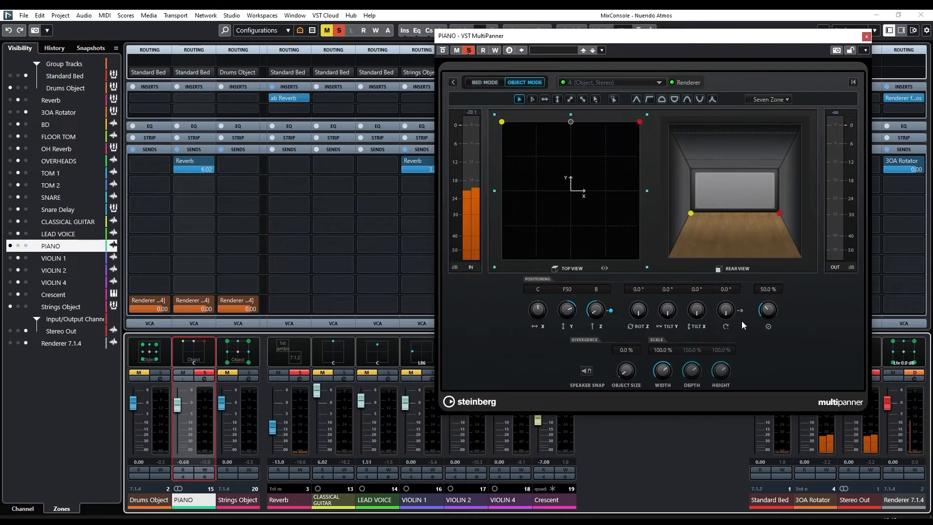
{"action": "left_click_drag", "start_coordinate": [727, 316], "coordinate": [725, 309]}
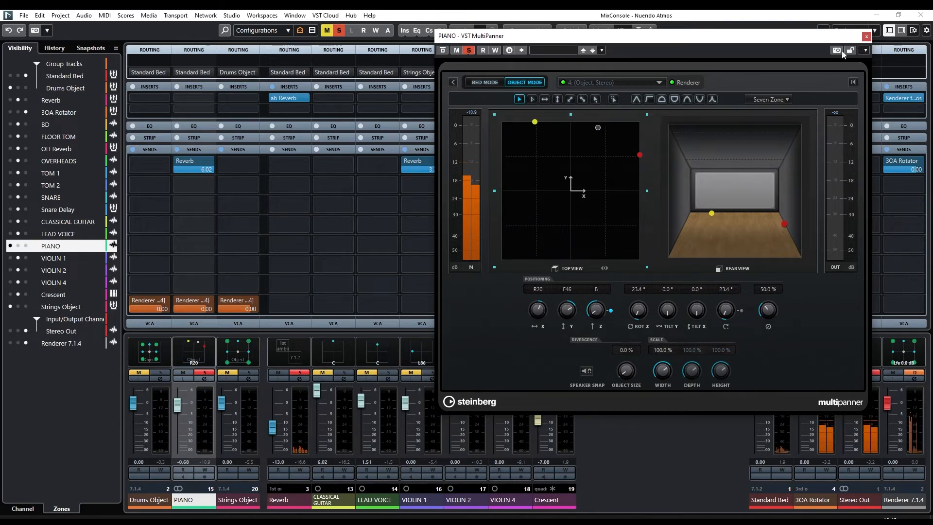
{"action": "left_click", "coordinate": [867, 36]}
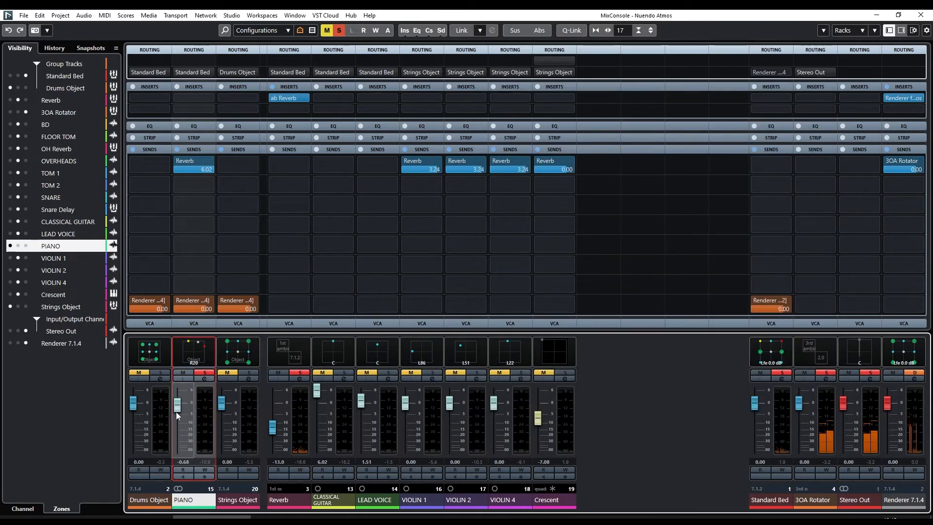
Step: Take PIANO off solo and balance its level against the full mix at -1.80 dB
{"action": "left_click_drag", "start_coordinate": [176, 412], "coordinate": [173, 421]}
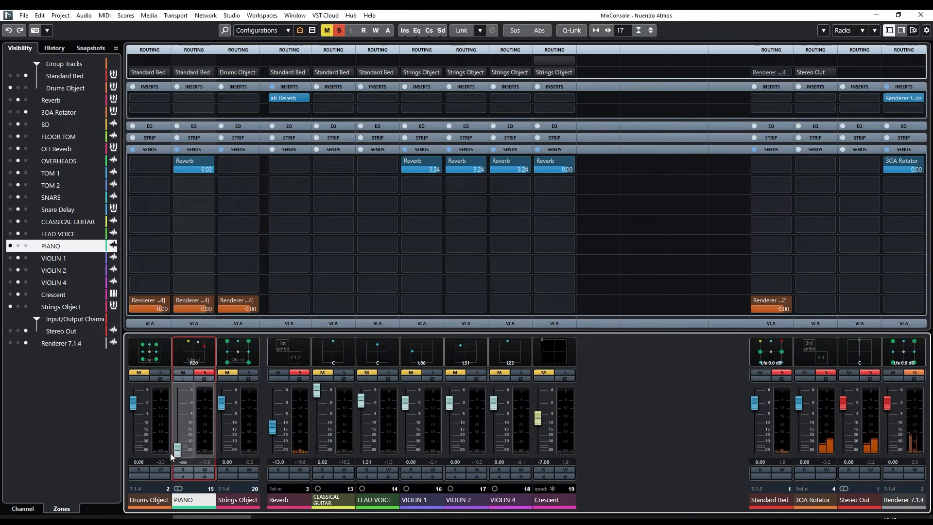
{"action": "left_click_drag", "start_coordinate": [170, 453], "coordinate": [172, 422]}
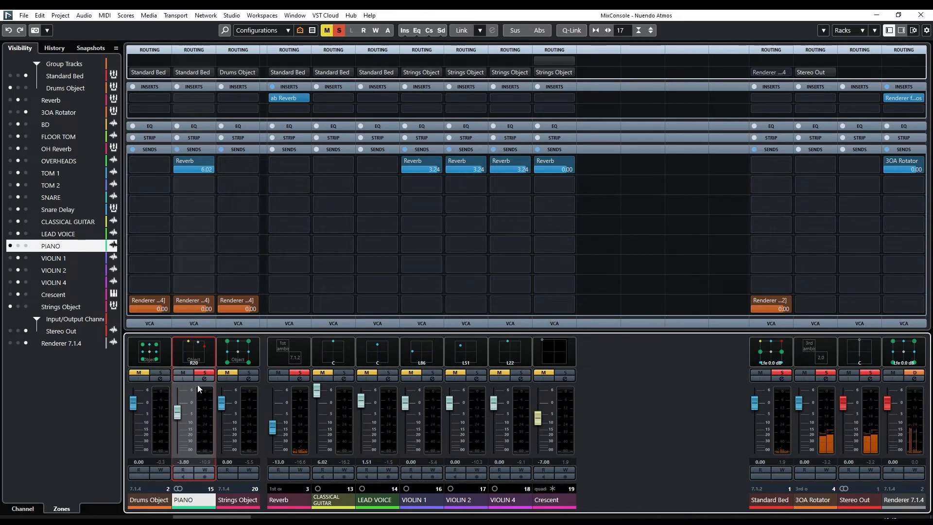
{"action": "left_click", "coordinate": [204, 373]}
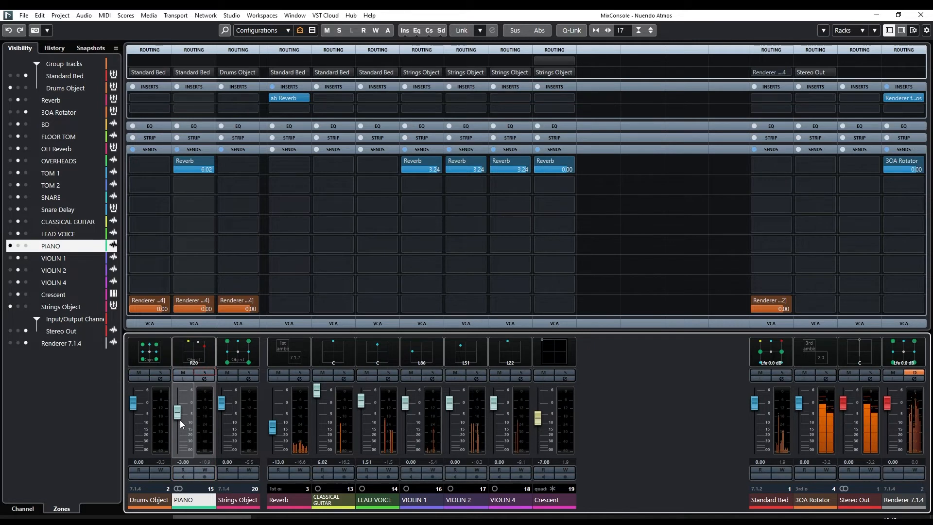
{"action": "left_click_drag", "start_coordinate": [180, 420], "coordinate": [181, 416]}
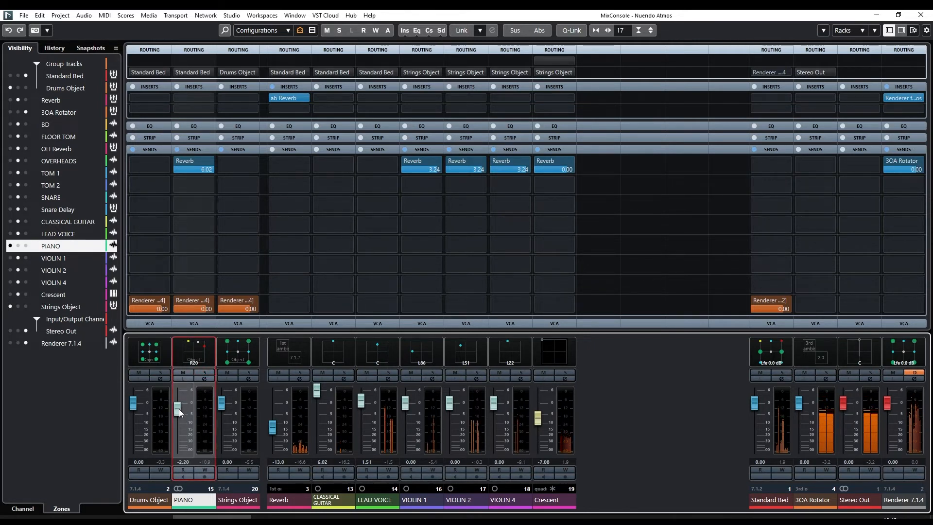
{"action": "left_click_drag", "start_coordinate": [179, 411], "coordinate": [177, 410]}
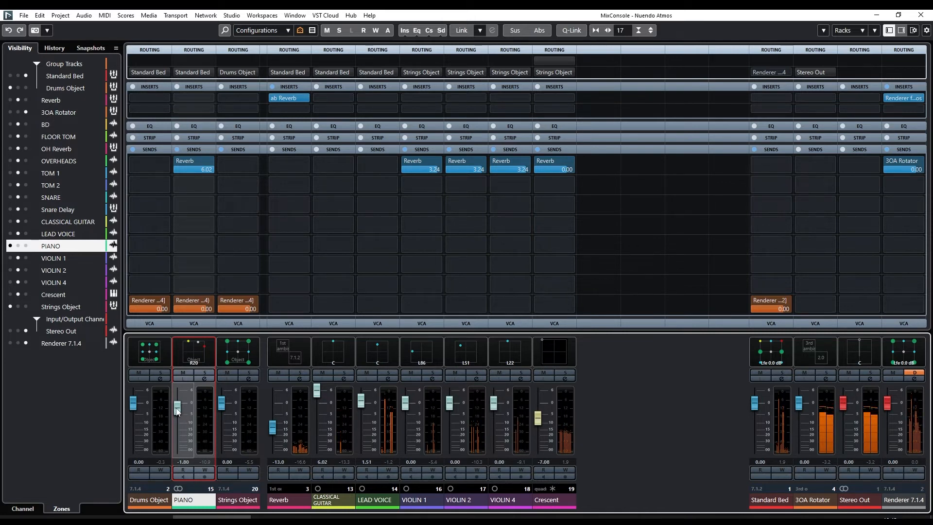
Step: Mute LEAD VOICE and add an active Reverb send to the CLASSICAL GUITAR channel at 6.02
{"action": "left_click", "coordinate": [366, 372]}
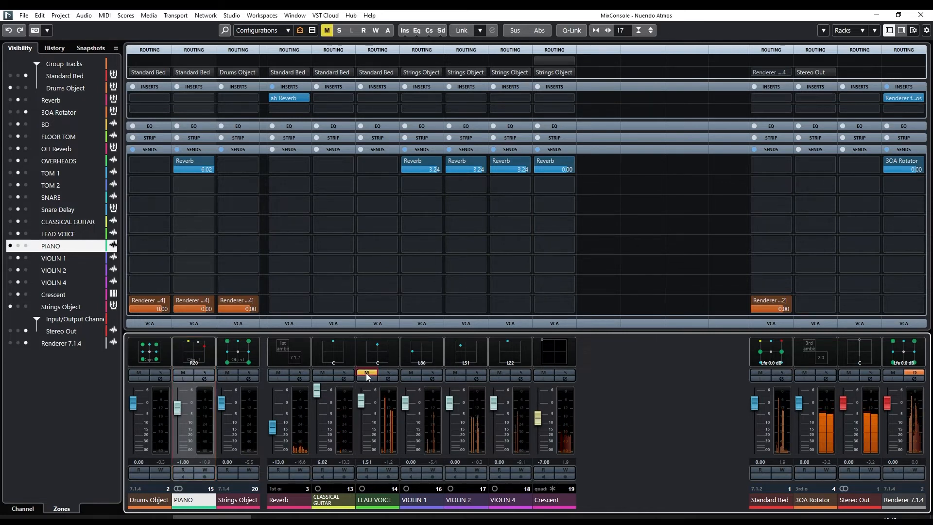
{"action": "left_click", "coordinate": [325, 504]}
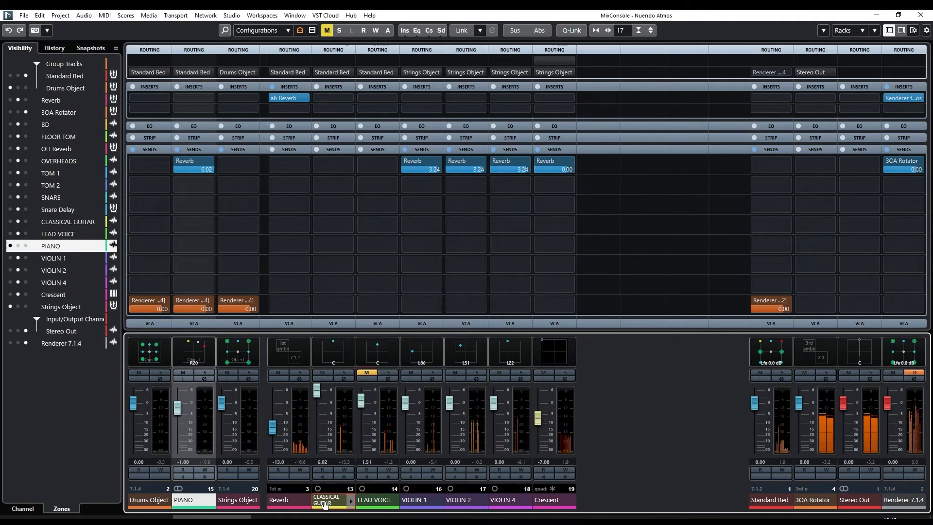
{"action": "left_click", "coordinate": [333, 163]}
{"action": "type", "text": "reve"}
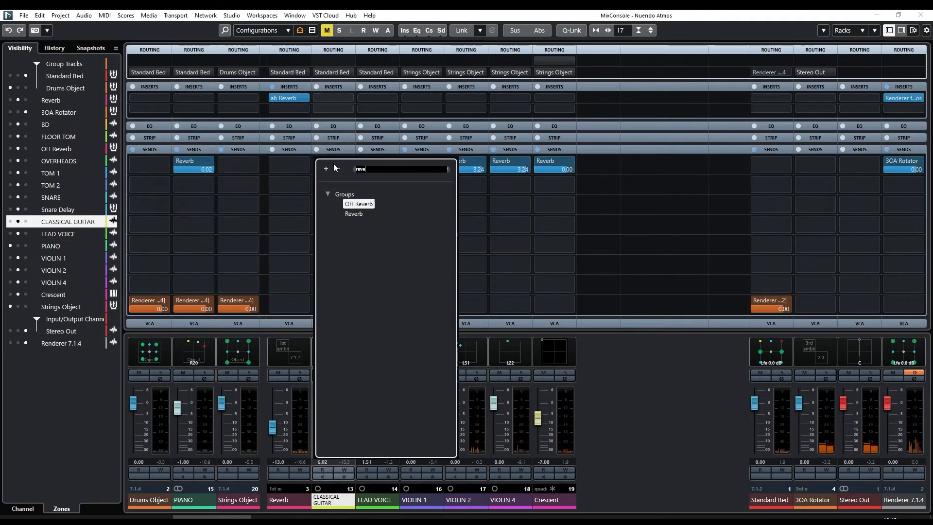
{"action": "left_click", "coordinate": [353, 214]}
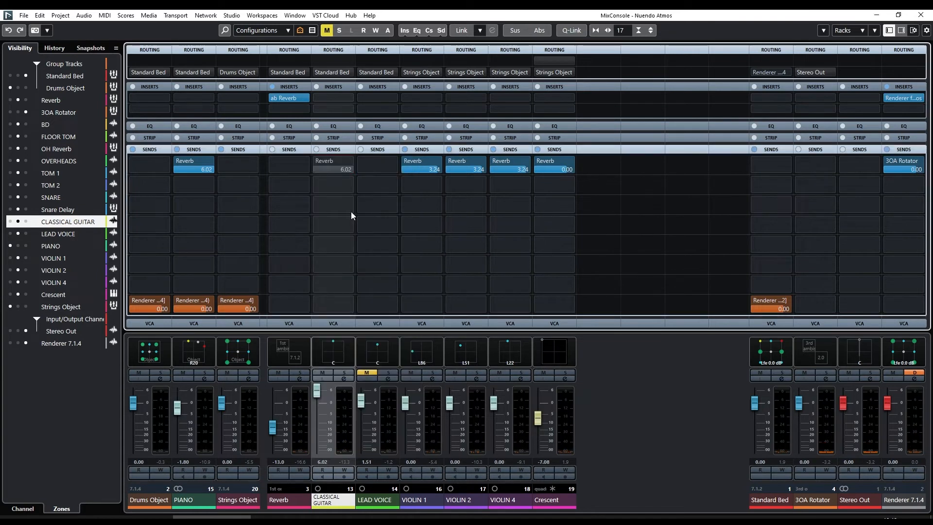
{"action": "left_click", "coordinate": [328, 165]}
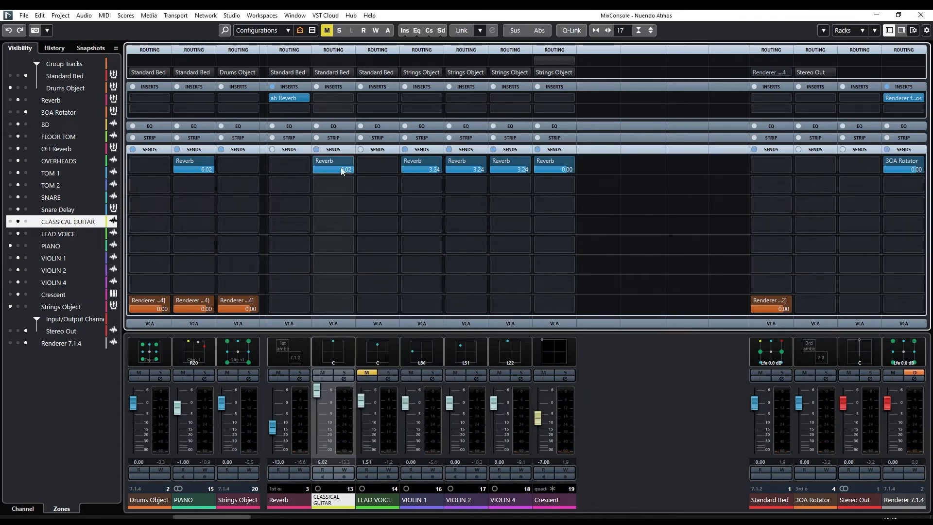
Step: Solo CLASSICAL GUITAR, loop playback from about bar 3 to bar 7, and pan the guitar toward the rear left, about L34
{"action": "left_click", "coordinate": [345, 372]}
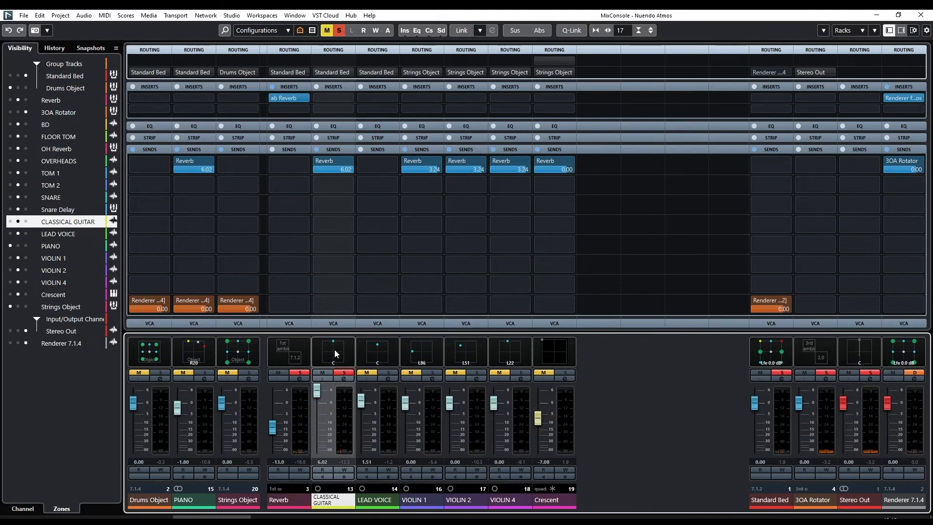
{"action": "key", "text": "F3"}
{"action": "key", "text": "space"}
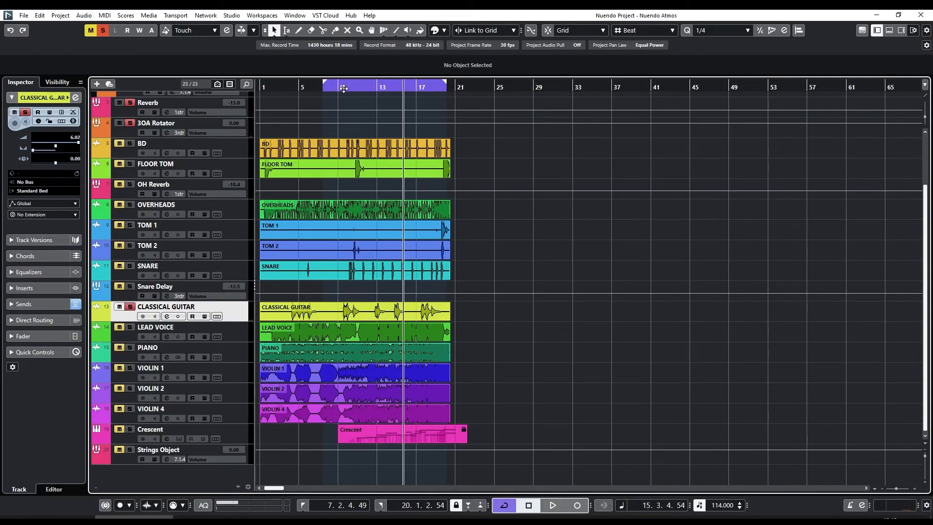
{"action": "left_click_drag", "start_coordinate": [349, 89], "coordinate": [324, 82]}
{"action": "key", "text": "space"}
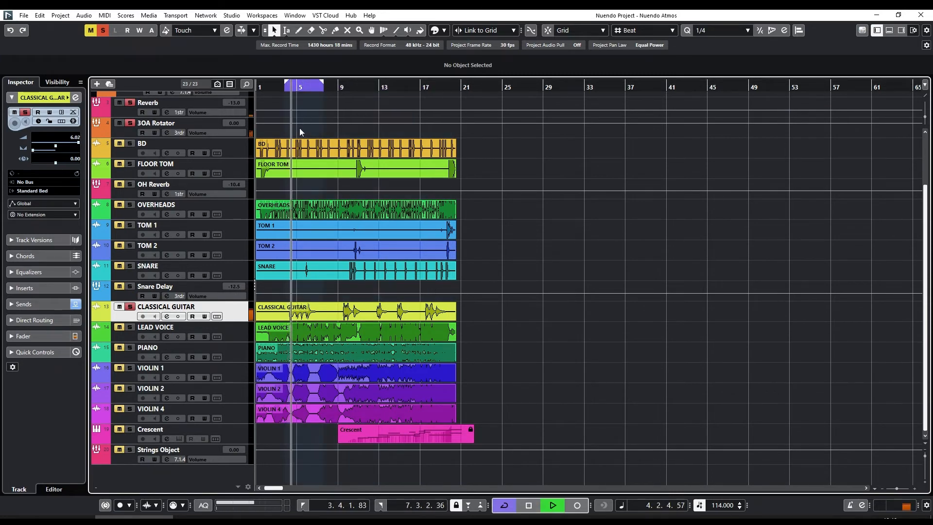
{"action": "key", "text": "F3"}
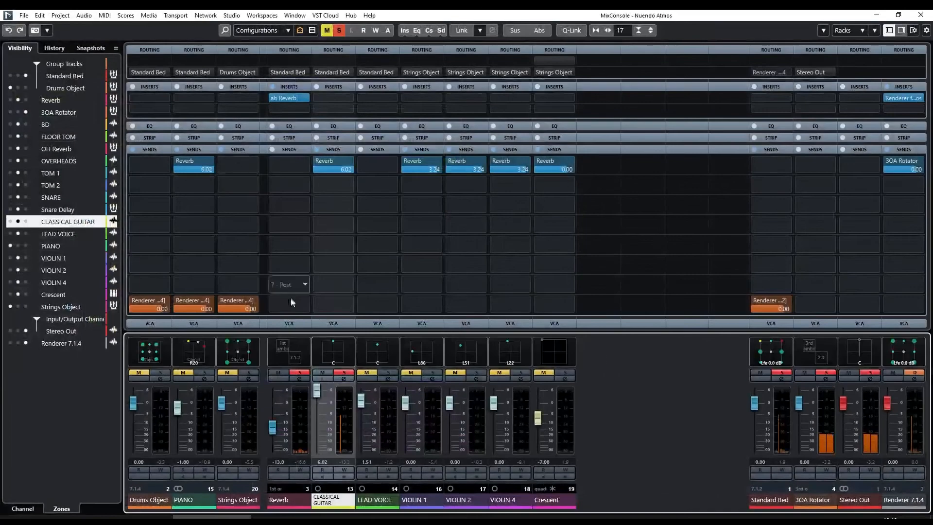
{"action": "mouse_move", "coordinate": [328, 358]}
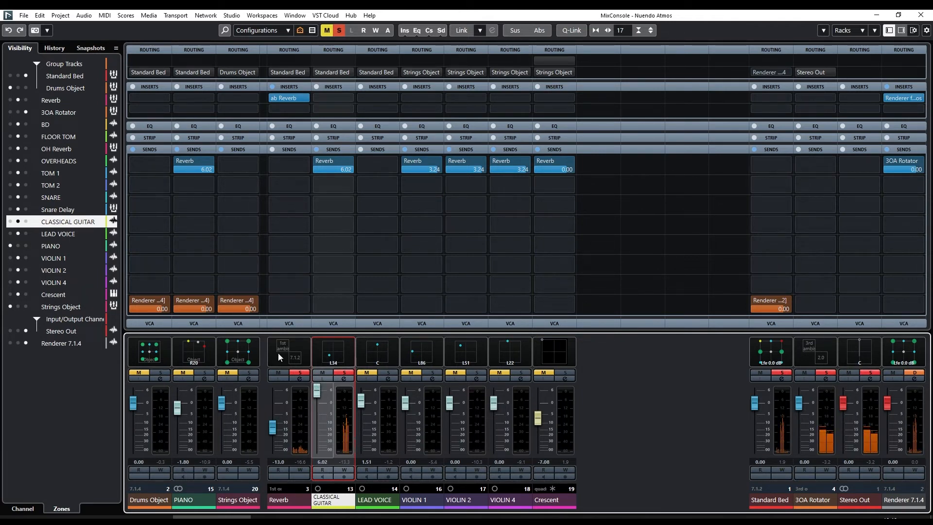
Step: Create a Dolby Atmos object from the selected CLASSICAL GUITAR track in ADM Authoring and move the dialog clear of the channel strips
{"action": "left_click", "coordinate": [82, 15]}
{"action": "mouse_move", "coordinate": [62, 15]}
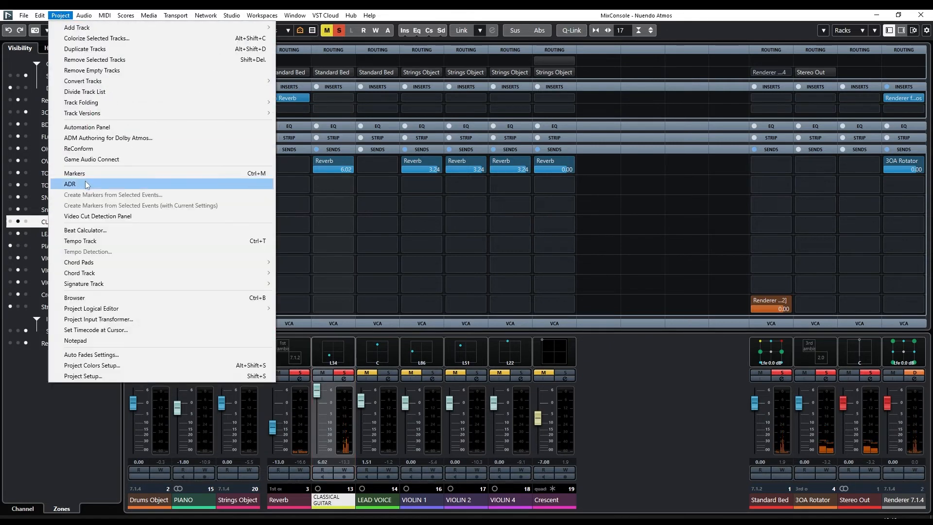
{"action": "left_click", "coordinate": [79, 138]}
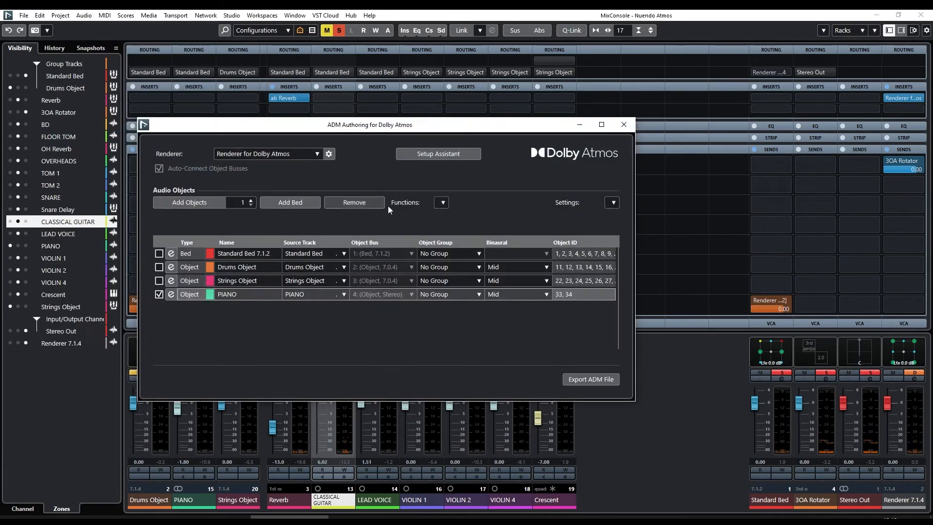
{"action": "left_click", "coordinate": [441, 202]}
{"action": "left_click", "coordinate": [447, 216]}
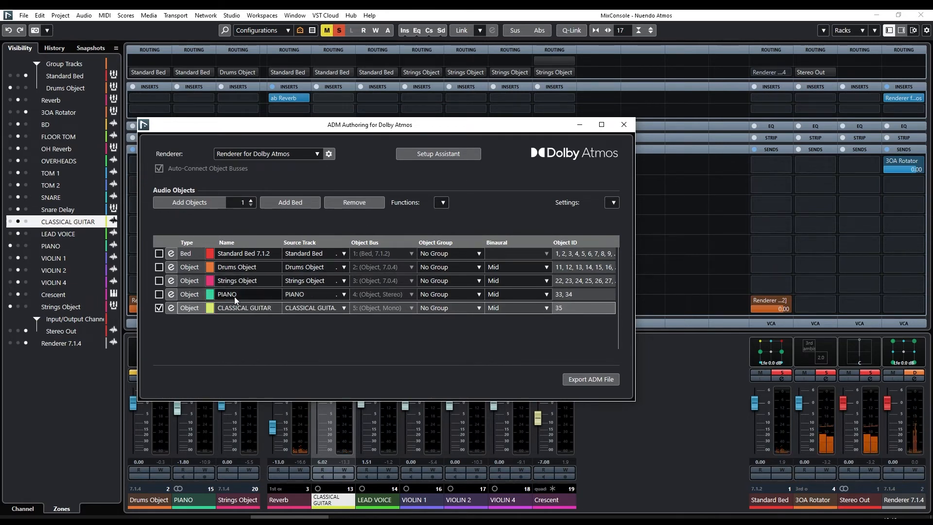
{"action": "left_click_drag", "start_coordinate": [300, 131], "coordinate": [534, 48]}
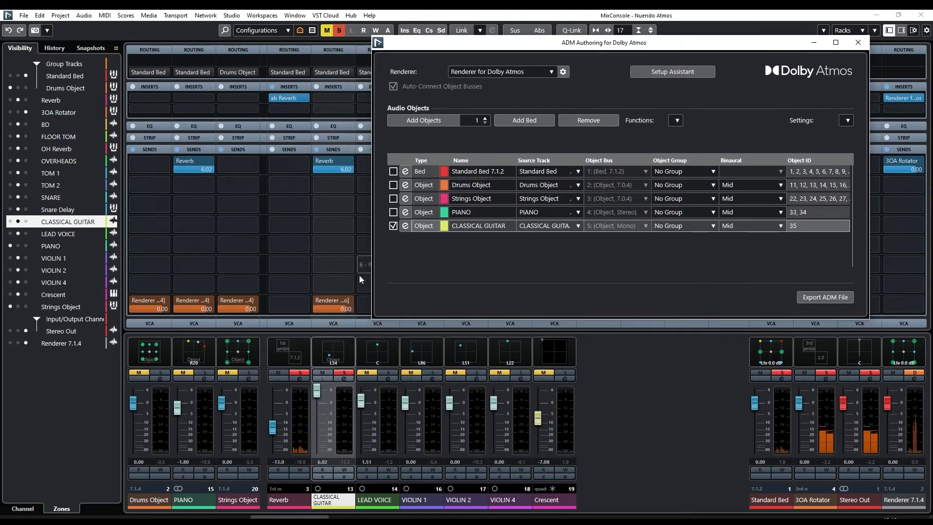
Step: Group the CLASSICAL GUITAR channel with the other object channels and take it off solo to hear it in the mix
{"action": "left_click", "coordinate": [9, 222]}
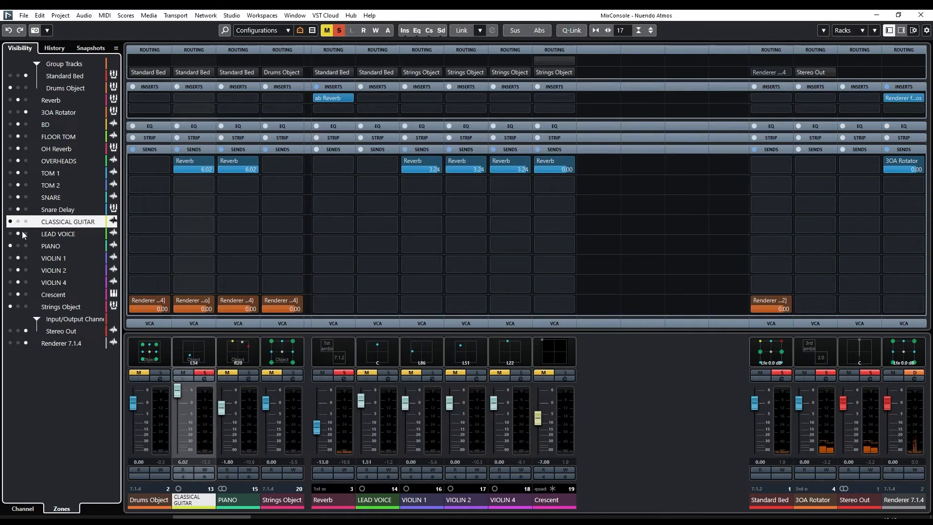
{"action": "left_click", "coordinate": [204, 379]}
{"action": "left_click", "coordinate": [205, 379]}
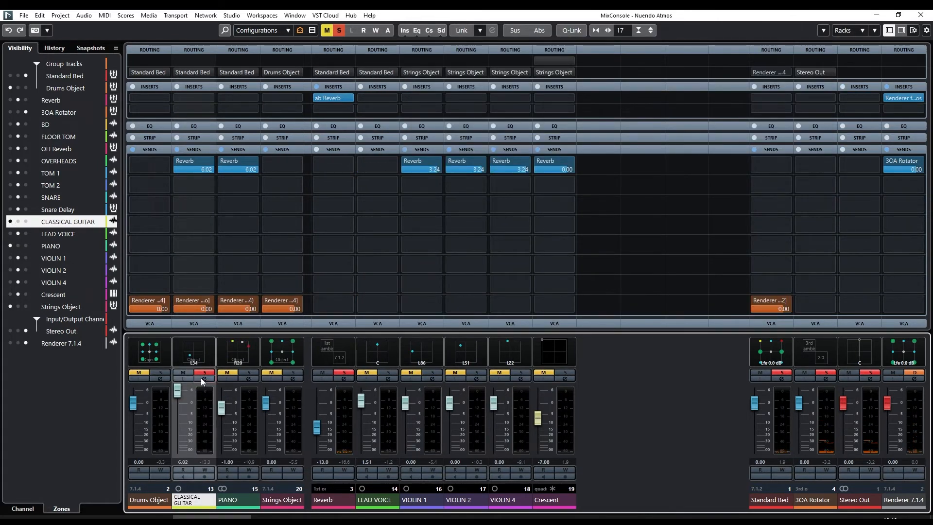
{"action": "left_click", "coordinate": [203, 373]}
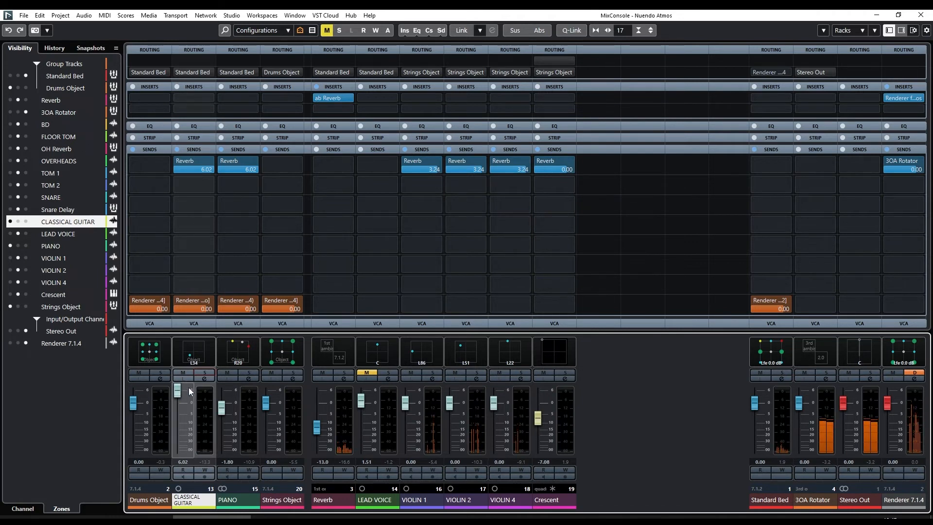
Step: Close the ADM Authoring dialog, turn off cycle mode and play the mix with the MixConsole reopened
{"action": "left_click", "coordinate": [899, 15]}
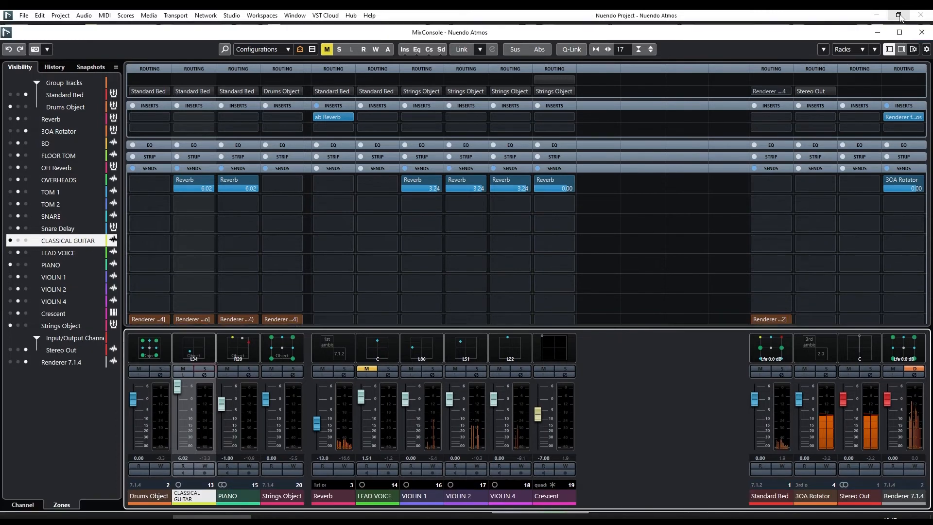
{"action": "left_click", "coordinate": [900, 32]}
{"action": "left_click", "coordinate": [921, 15]}
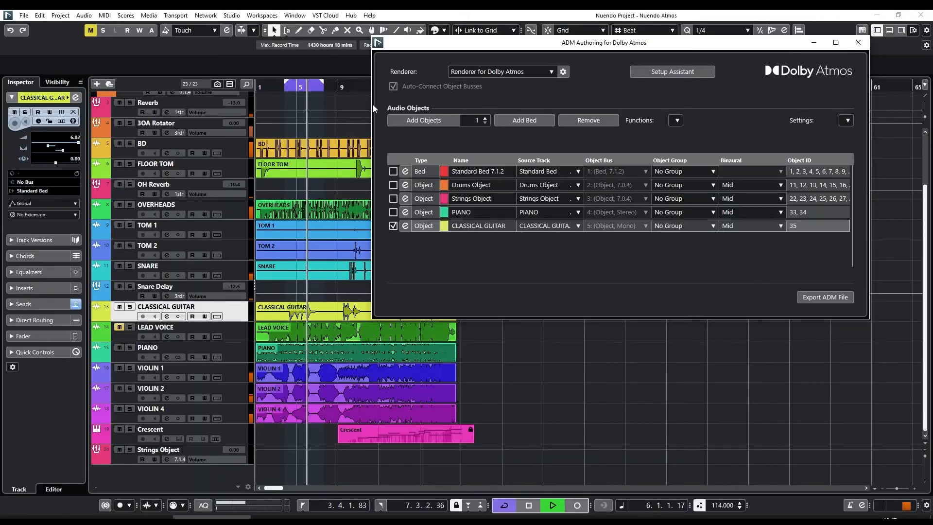
{"action": "left_click", "coordinate": [858, 42]}
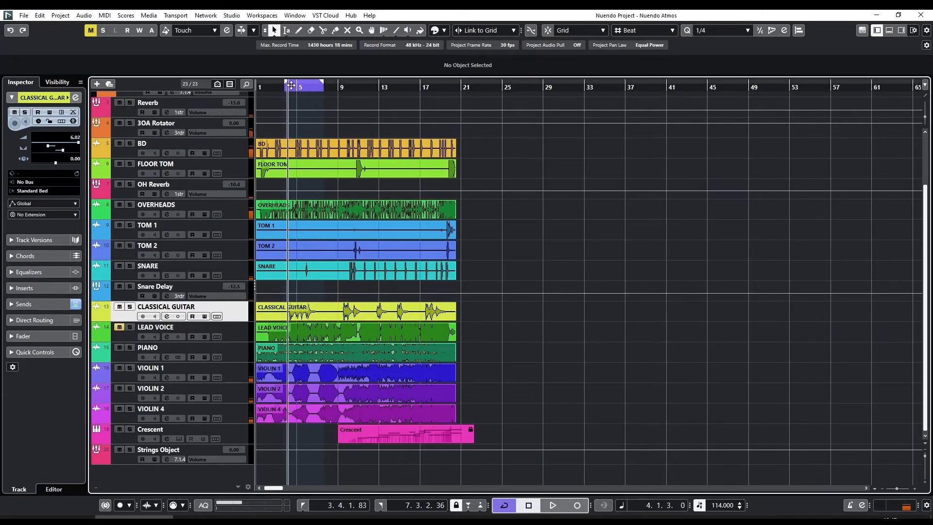
{"action": "left_click", "coordinate": [501, 507]}
{"action": "key", "text": "space"}
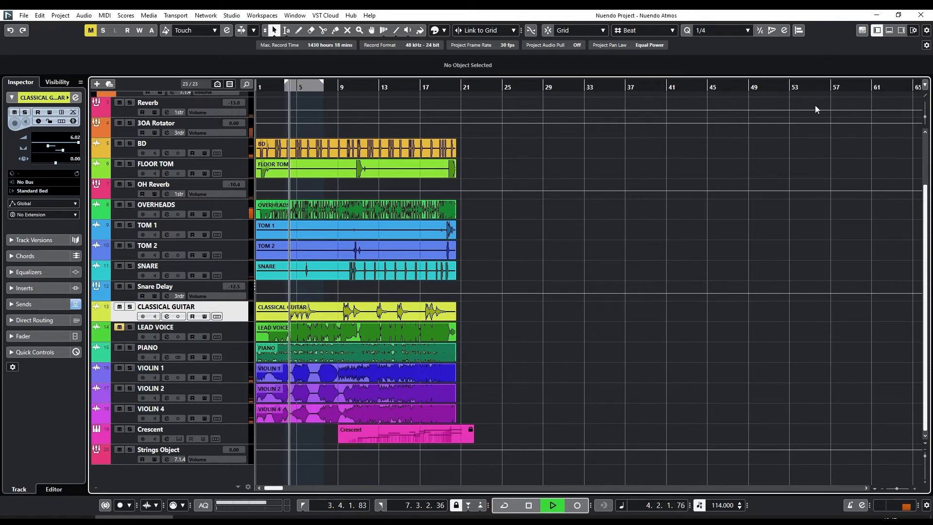
{"action": "key", "text": "F3"}
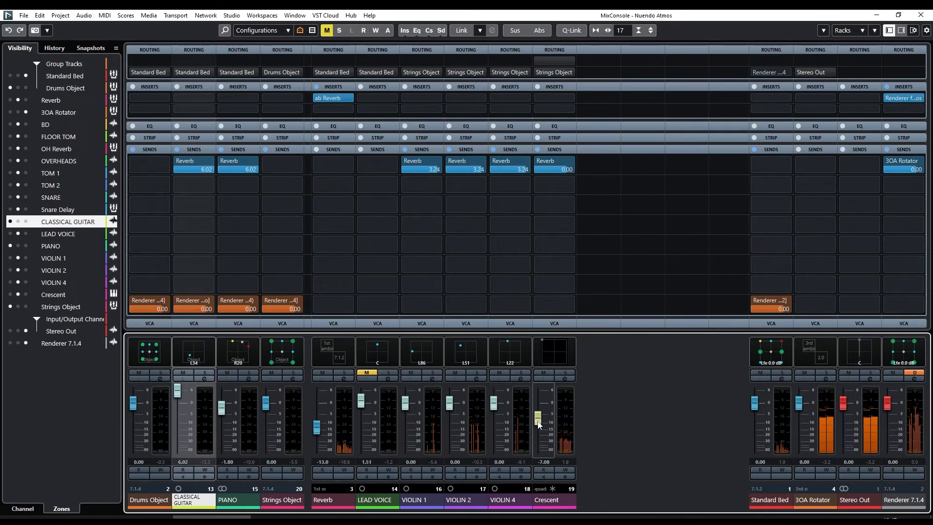
Step: Set the Crescent channel's level to -6.56 dB
{"action": "left_click_drag", "start_coordinate": [538, 423], "coordinate": [538, 421]}
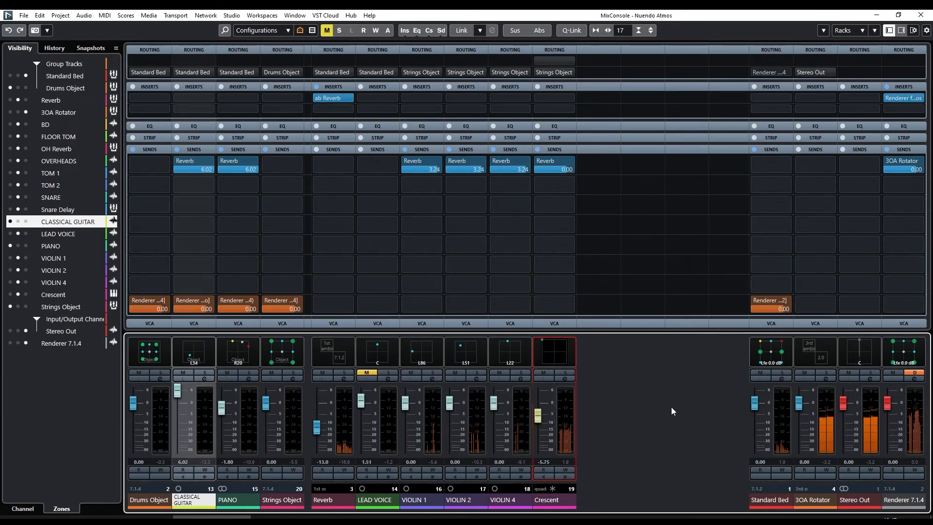
{"action": "left_click_drag", "start_coordinate": [539, 419], "coordinate": [539, 422]}
{"action": "left_click", "coordinate": [600, 443]}
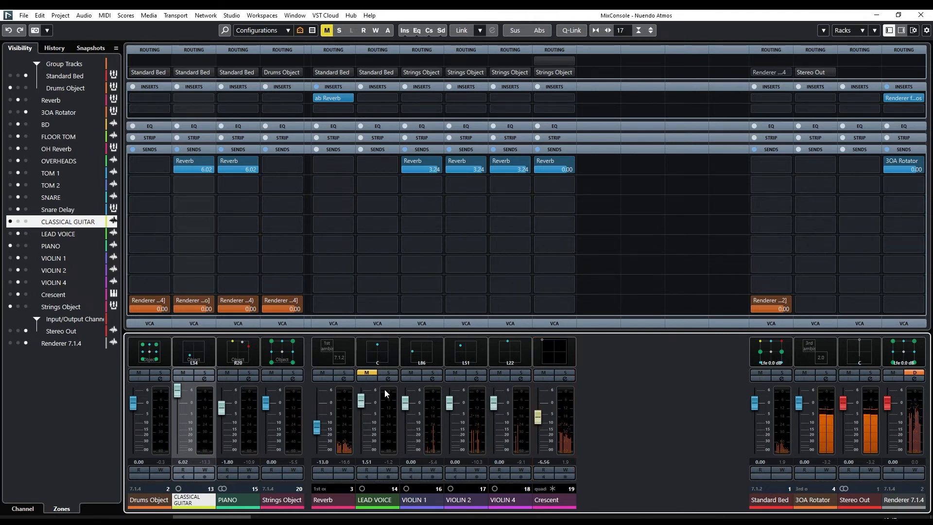
Step: Unmute the LEAD VOICE channel and solo it
{"action": "left_click", "coordinate": [367, 373]}
{"action": "left_click", "coordinate": [388, 372]}
{"action": "left_click", "coordinate": [387, 404]}
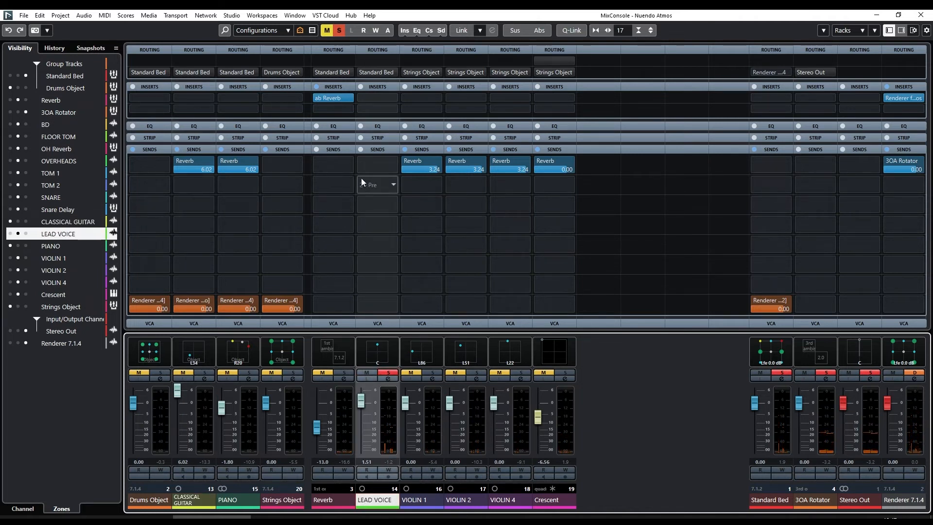
Step: Add a send from LEAD VOICE to Reverb at 6.02, audition it during playback and take the voice off solo
{"action": "left_click", "coordinate": [375, 165]}
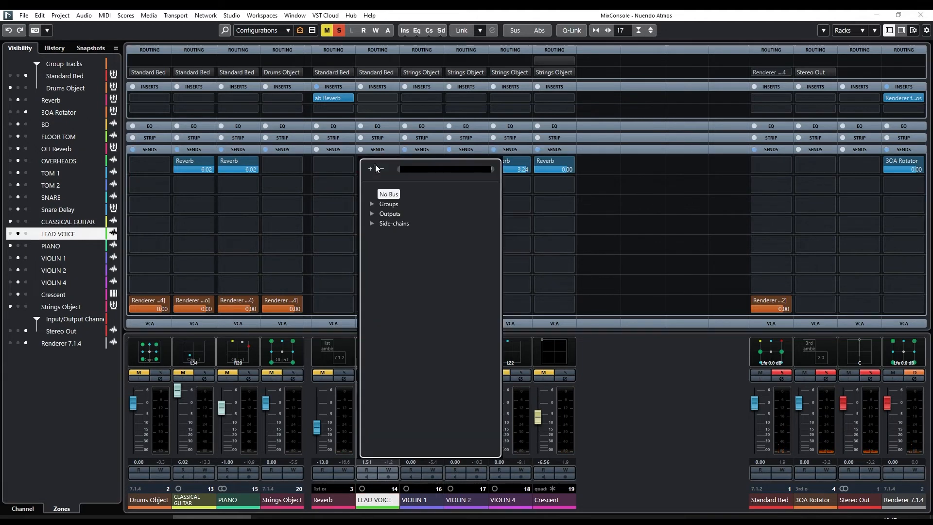
{"action": "type", "text": "reve"}
{"action": "left_click", "coordinate": [398, 215]}
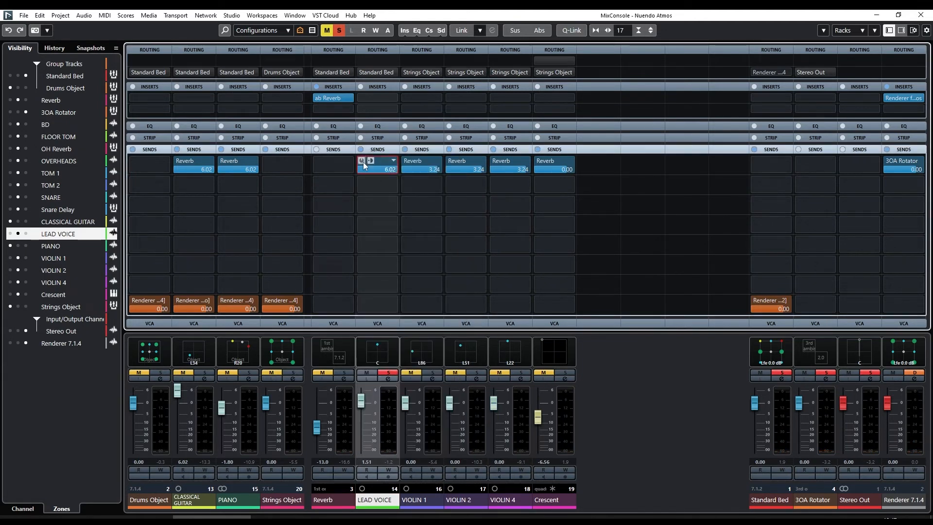
{"action": "key", "text": "space"}
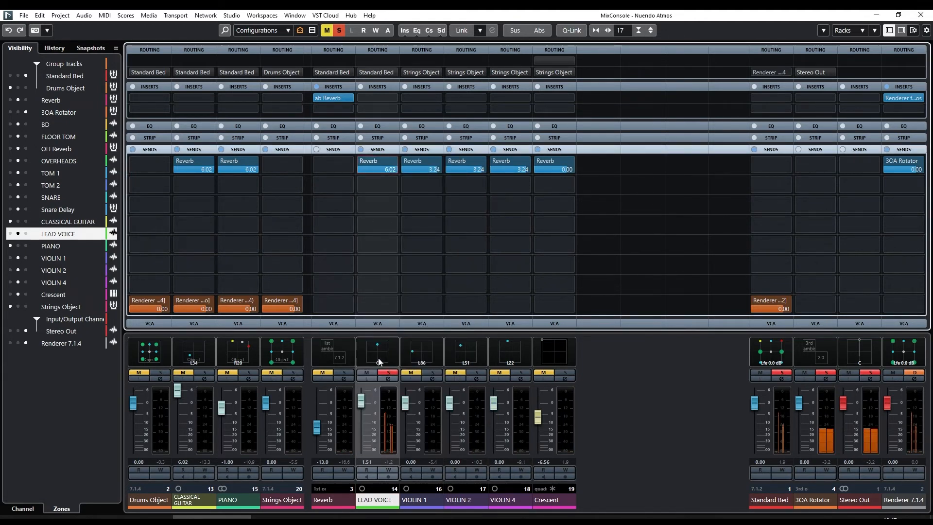
{"action": "double_click", "coordinate": [385, 373]}
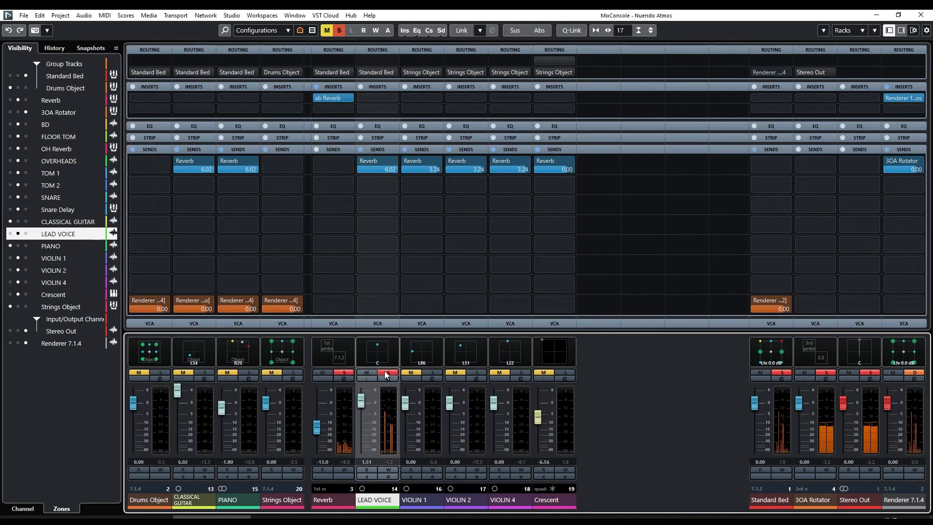
{"action": "left_click", "coordinate": [381, 375]}
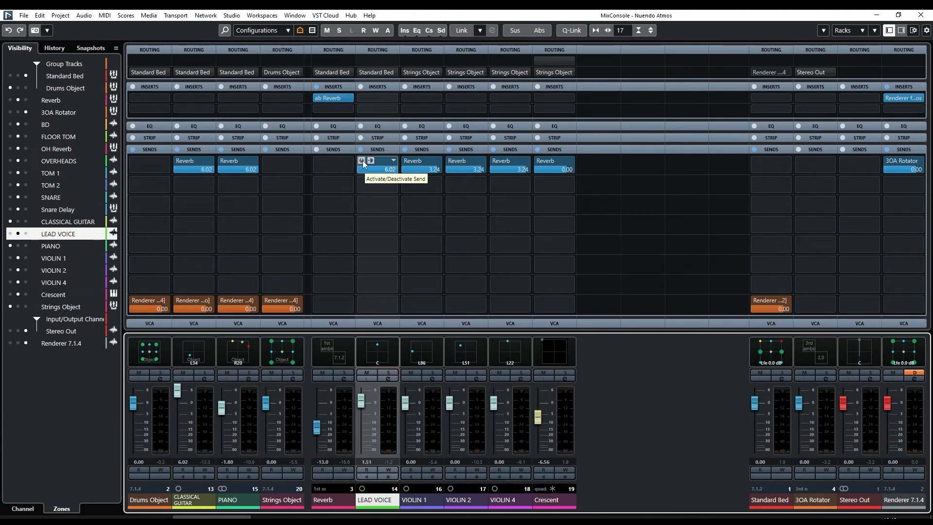
Step: Add a 1st Order Ambisonics group track named VOX Reverb outside the folder, with Standard Bed as its audio output
{"action": "right_click", "coordinate": [616, 366]}
{"action": "left_click", "coordinate": [646, 189]}
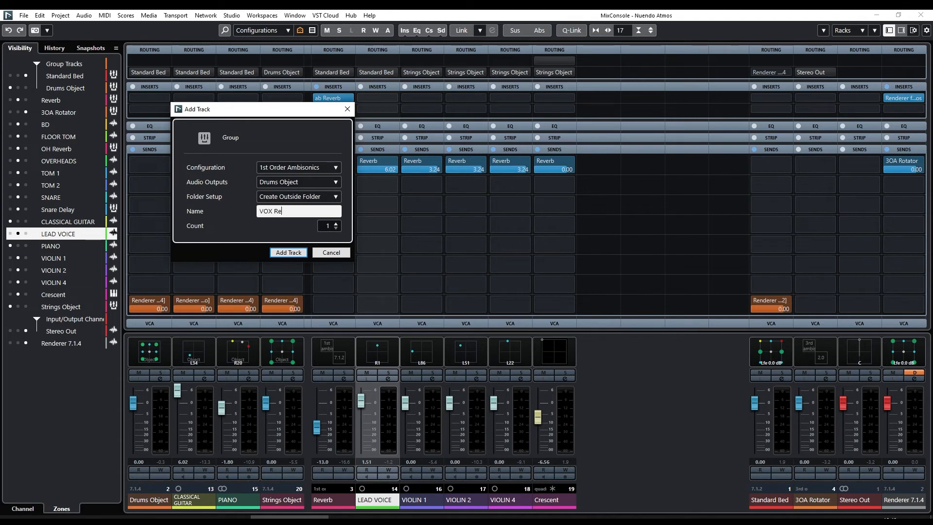
{"action": "left_click", "coordinate": [299, 182]}
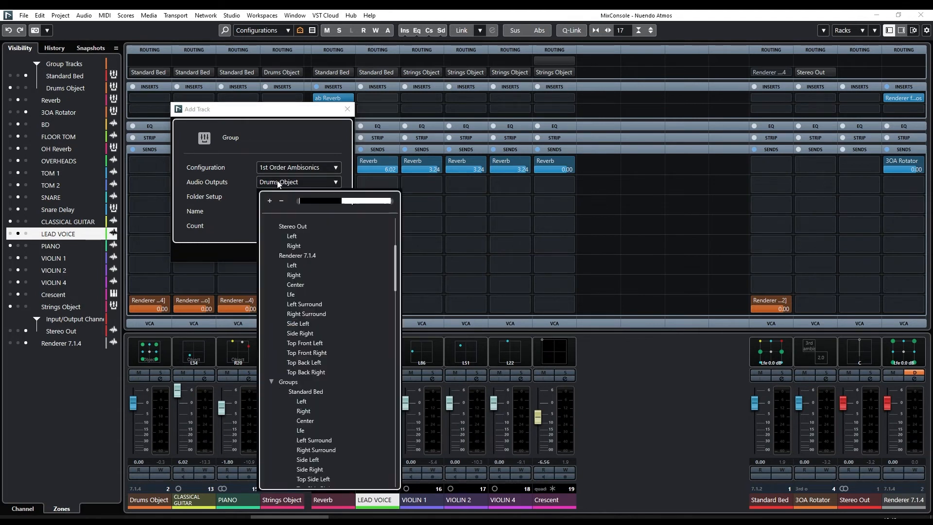
{"action": "scroll", "coordinate": [292, 355], "scroll_direction": "down", "scroll_amount": 5}
{"action": "scroll", "coordinate": [292, 355], "scroll_direction": "up", "scroll_amount": 5}
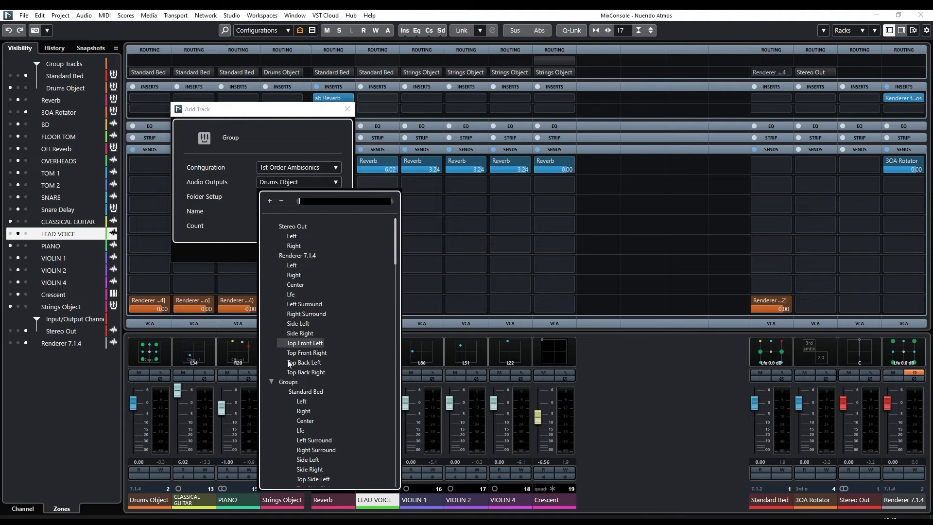
{"action": "left_click", "coordinate": [305, 391]}
{"action": "left_click", "coordinate": [292, 253]}
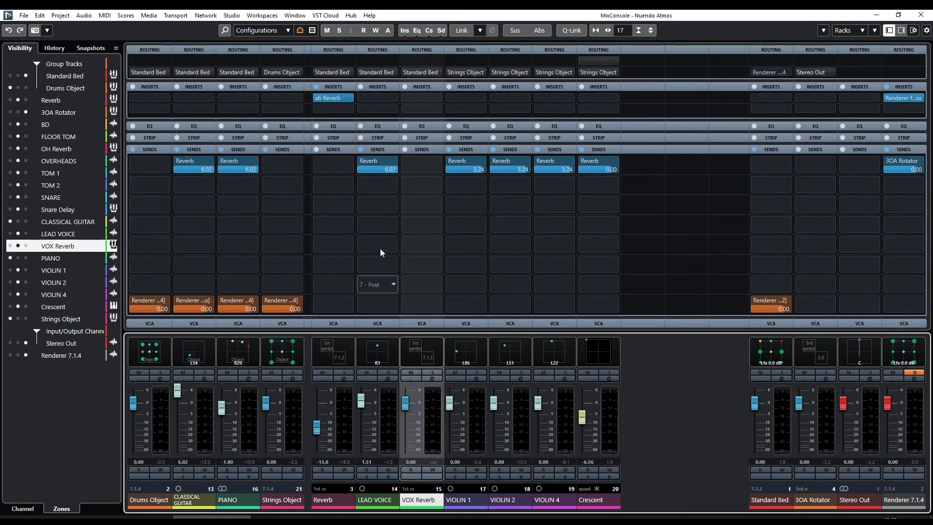
Step: Redirect the LEAD VOICE send to VOX Reverb, insert ab Reverb on the VOX Reverb channel and start playback
{"action": "left_click", "coordinate": [394, 165]}
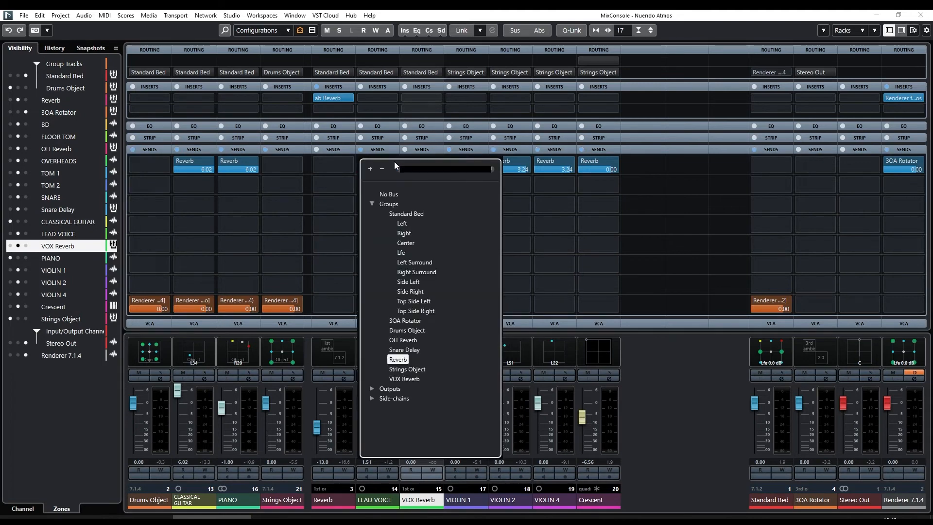
{"action": "left_click", "coordinate": [392, 379]}
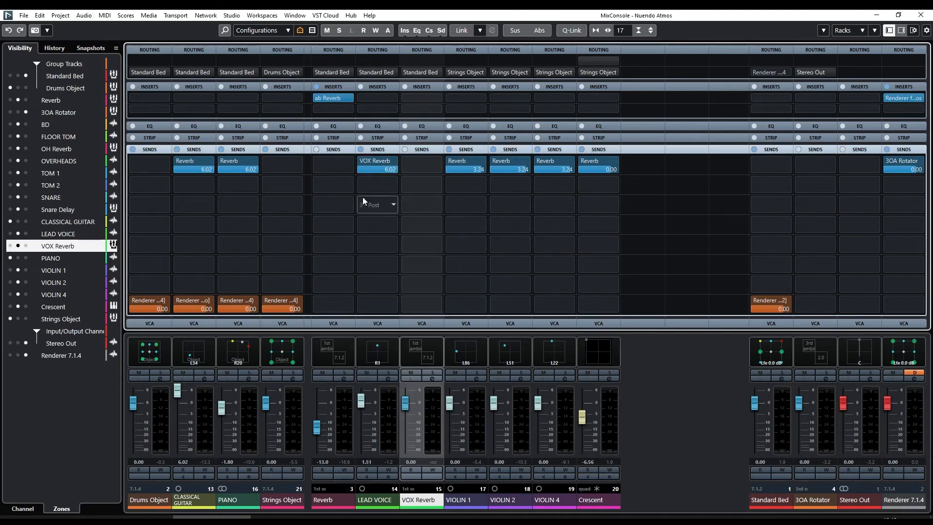
{"action": "left_click", "coordinate": [424, 100]}
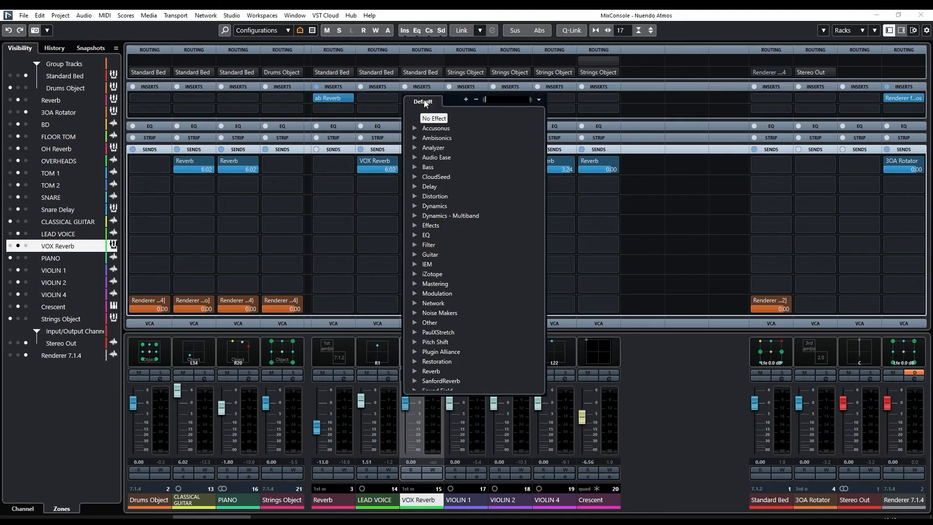
{"action": "type", "text": "ab re"}
{"action": "key", "text": "Return"}
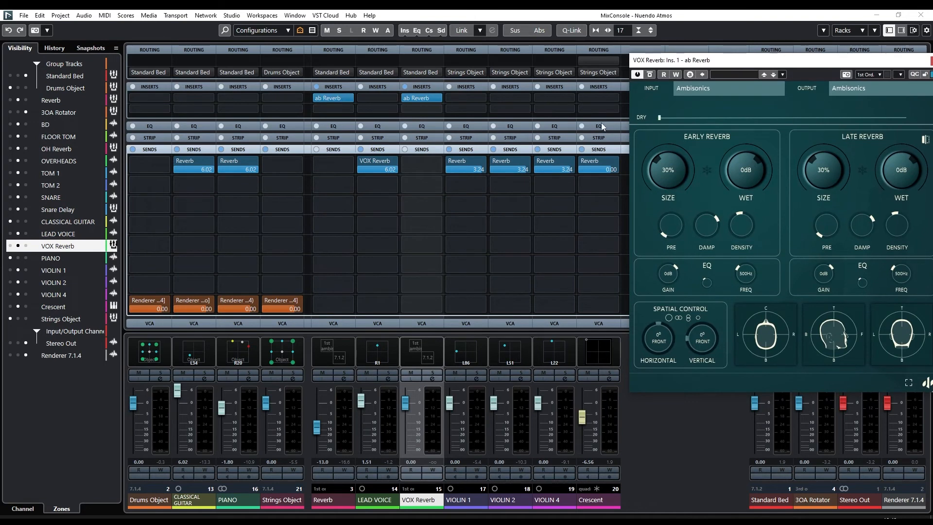
{"action": "key", "text": "space"}
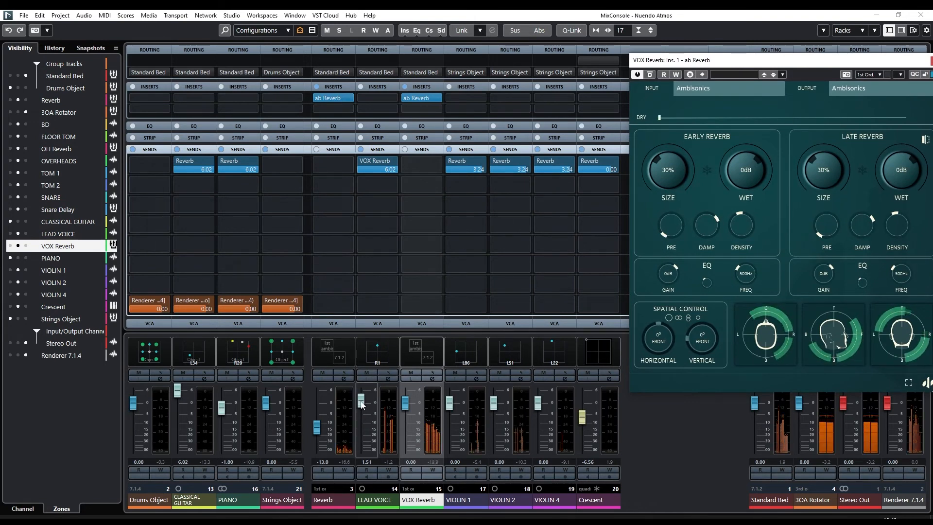
Step: Solo the LEAD VOICE and VOX Reverb channels and pull the LEAD VOICE fader fully down to isolate the reverb
{"action": "left_click", "coordinate": [397, 373]}
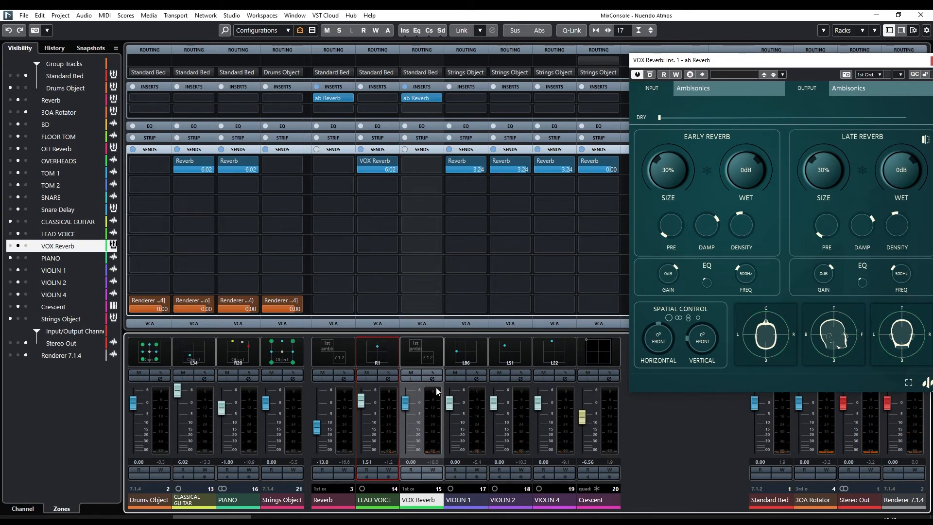
{"action": "left_click", "coordinate": [433, 372]}
{"action": "left_click", "coordinate": [389, 372]}
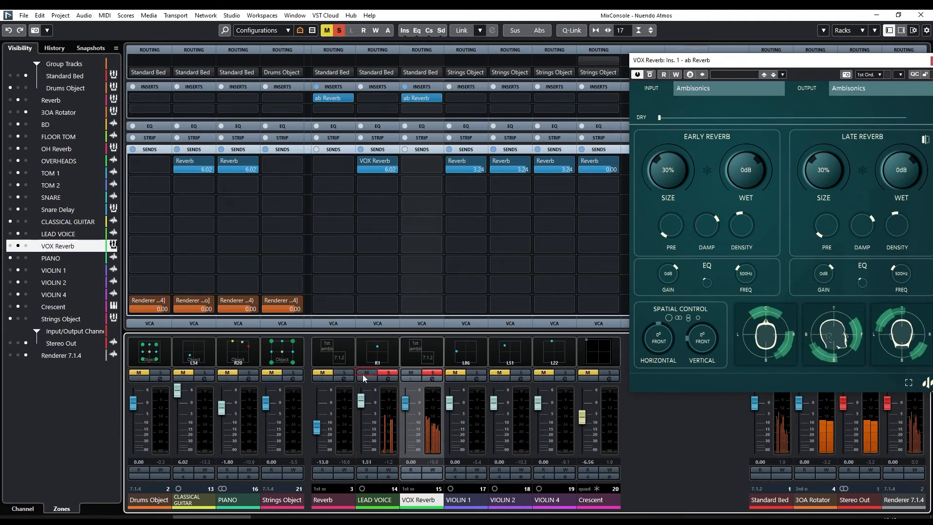
{"action": "left_click_drag", "start_coordinate": [361, 402], "coordinate": [355, 477]}
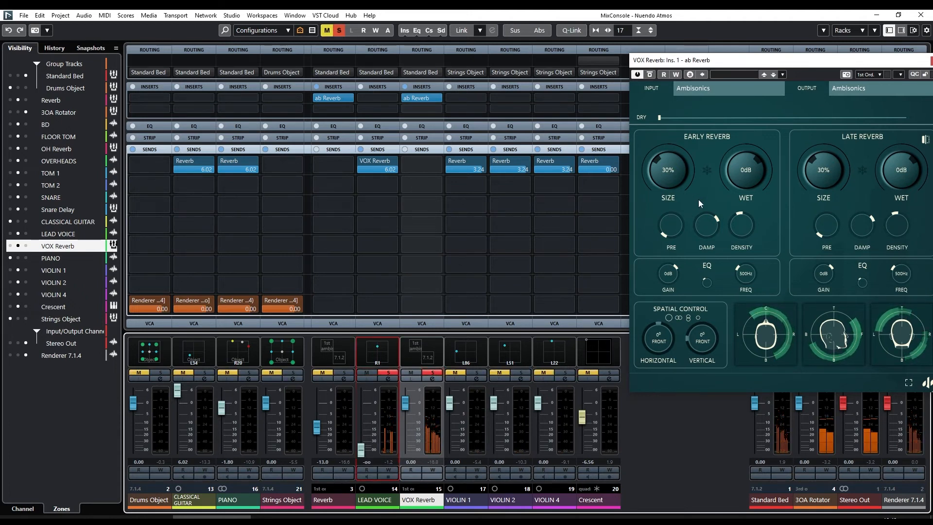
Step: Lower the late reverb's wet level to -48 dB, and set the early reverb's size to 35%, EQ gain to -10 dB and frequency to 1.37 kHz
{"action": "left_click_drag", "start_coordinate": [893, 175], "coordinate": [882, 233]}
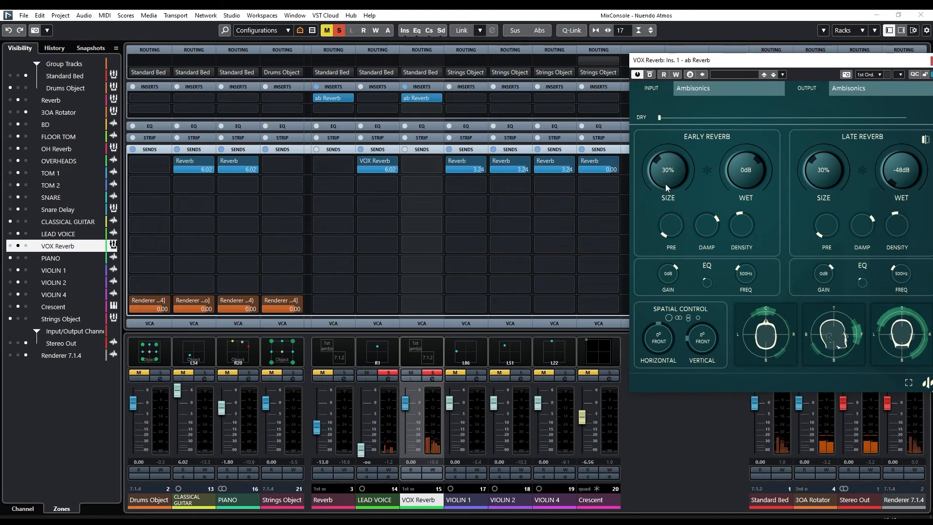
{"action": "scroll", "coordinate": [665, 184], "scroll_direction": "up", "scroll_amount": 5}
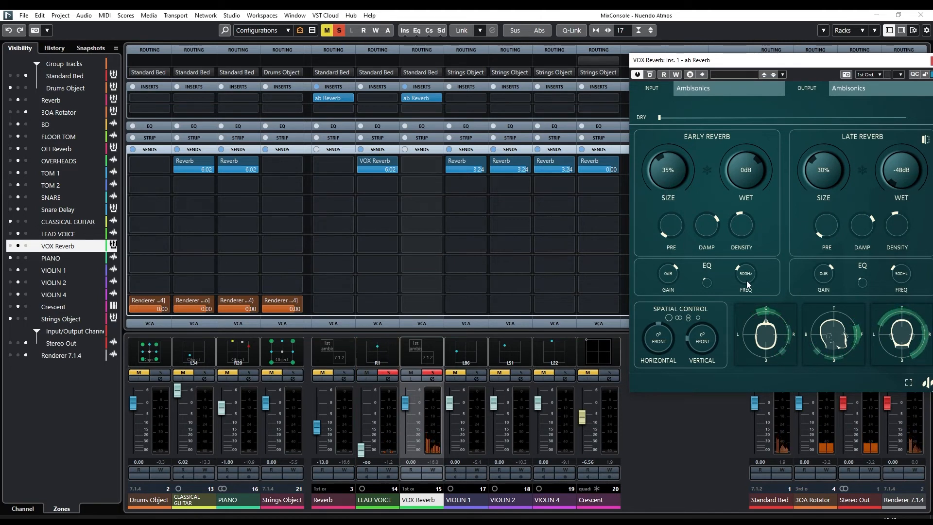
{"action": "left_click_drag", "start_coordinate": [667, 281], "coordinate": [666, 291]}
{"action": "mouse_move", "coordinate": [742, 277]}
{"action": "left_mouse_down"}
{"action": "mouse_move", "coordinate": [705, 288]}
{"action": "mouse_move", "coordinate": [740, 266]}
{"action": "left_mouse_up"}
{"action": "left_click_drag", "start_coordinate": [666, 275], "coordinate": [666, 281]}
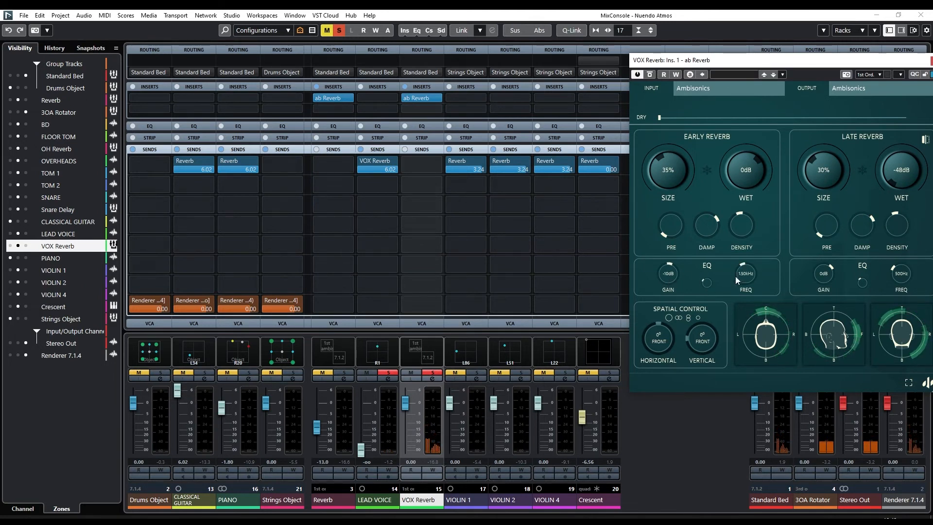
{"action": "left_click_drag", "start_coordinate": [738, 277], "coordinate": [740, 279]}
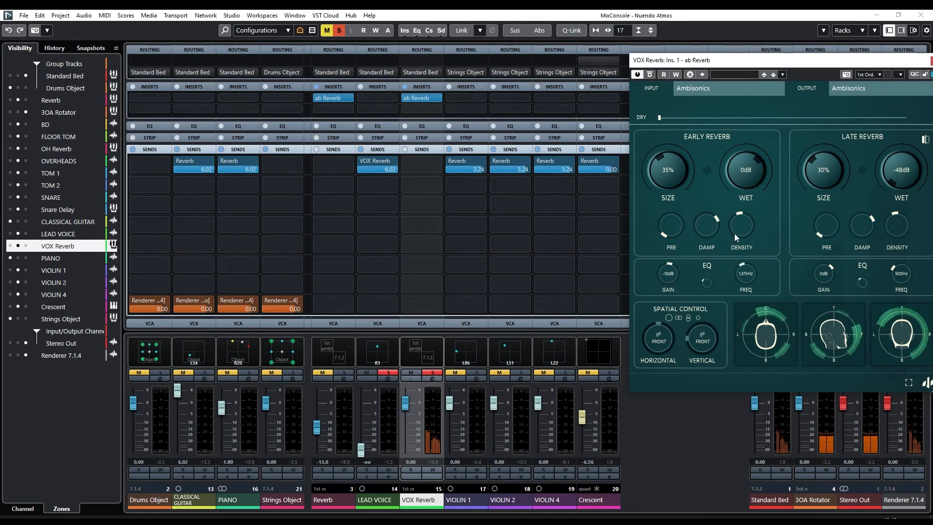
Step: Set the early reverb to maximum density and damping, 40% size and -48 dB wet, and return the late reverb's wet level to 0 dB
{"action": "left_click_drag", "start_coordinate": [735, 235], "coordinate": [749, 137]}
{"action": "left_click_drag", "start_coordinate": [701, 234], "coordinate": [666, 174]}
{"action": "left_click_drag", "start_coordinate": [754, 167], "coordinate": [901, 171]}
Step: Set the late reverb to 59% size, maximum damping and density, EQ gain 4 dB at 7.51 kHz, and the early wet level to 0 dB
{"action": "left_click_drag", "start_coordinate": [829, 184], "coordinate": [821, 164]}
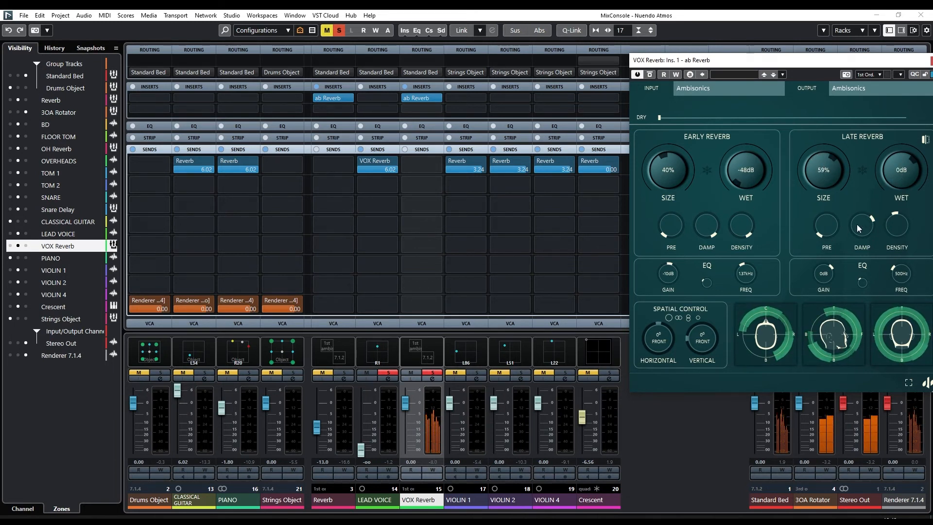
{"action": "left_click_drag", "start_coordinate": [858, 228], "coordinate": [906, 238]}
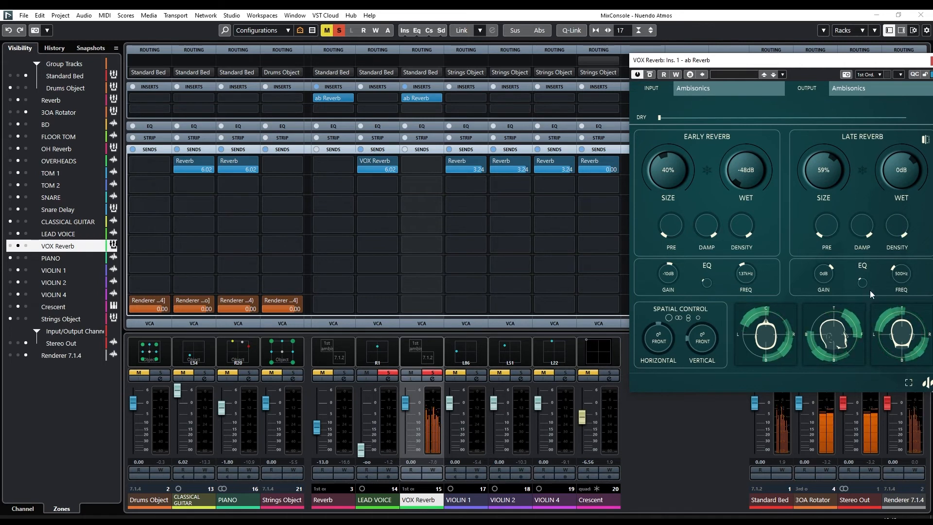
{"action": "left_click_drag", "start_coordinate": [825, 276], "coordinate": [827, 269]}
{"action": "left_click_drag", "start_coordinate": [900, 275], "coordinate": [901, 229]}
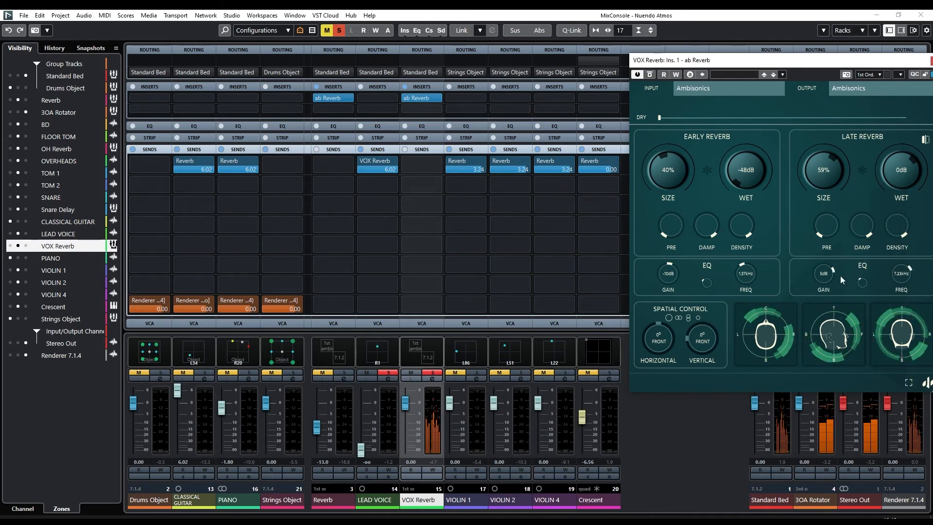
{"action": "left_click_drag", "start_coordinate": [827, 275], "coordinate": [829, 278]}
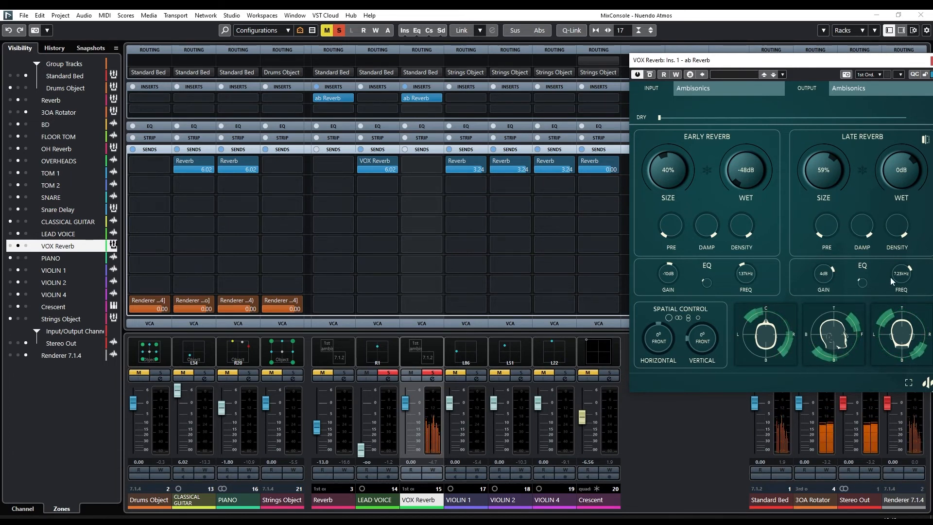
{"action": "left_click_drag", "start_coordinate": [902, 276], "coordinate": [903, 272]}
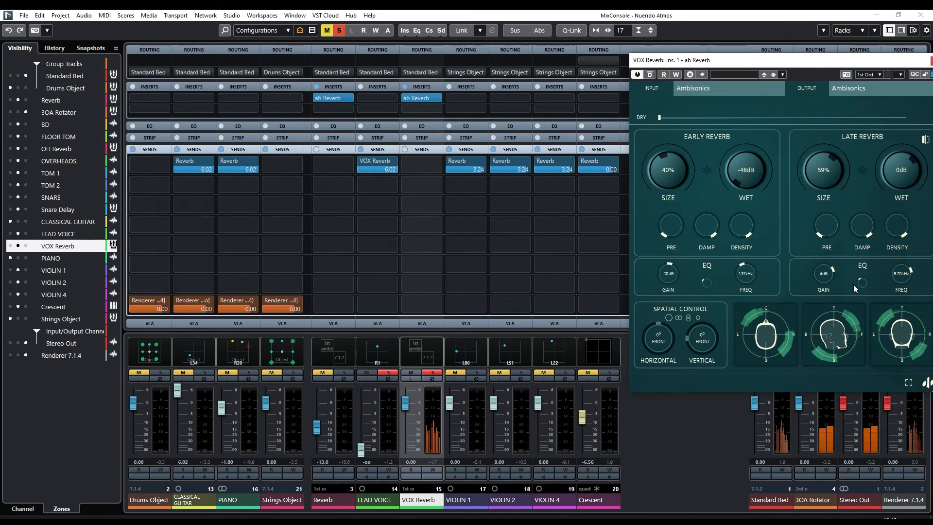
{"action": "left_click_drag", "start_coordinate": [739, 60], "coordinate": [650, 62]}
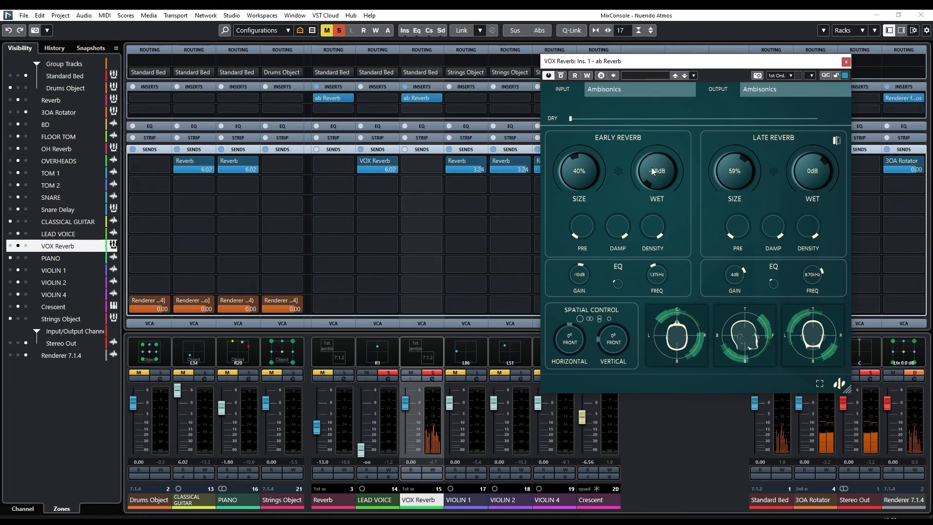
{"action": "left_click_drag", "start_coordinate": [820, 280], "coordinate": [814, 280]}
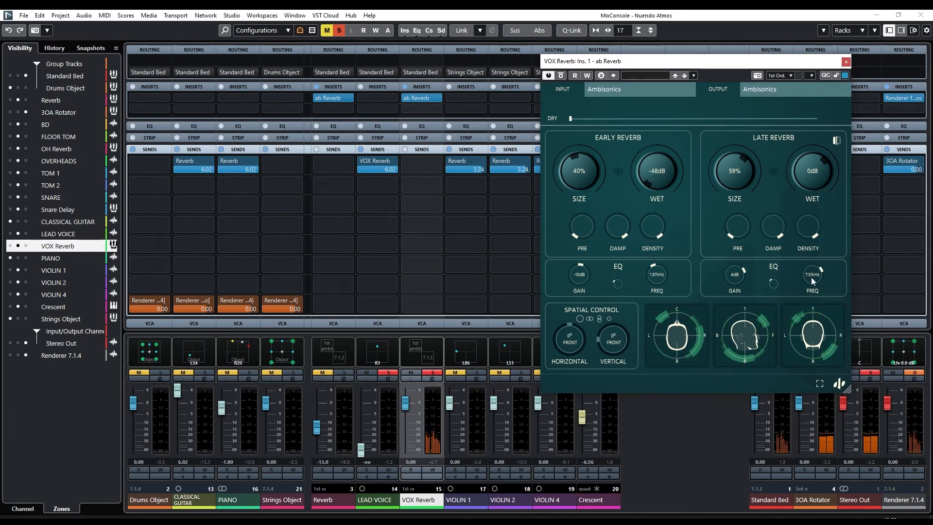
{"action": "double_click", "coordinate": [650, 177]}
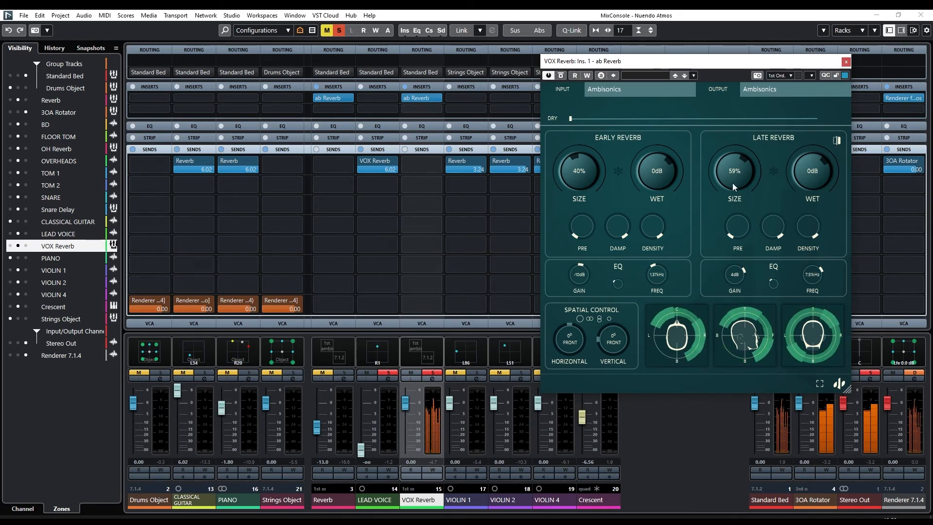
{"action": "left_click", "coordinate": [847, 62]}
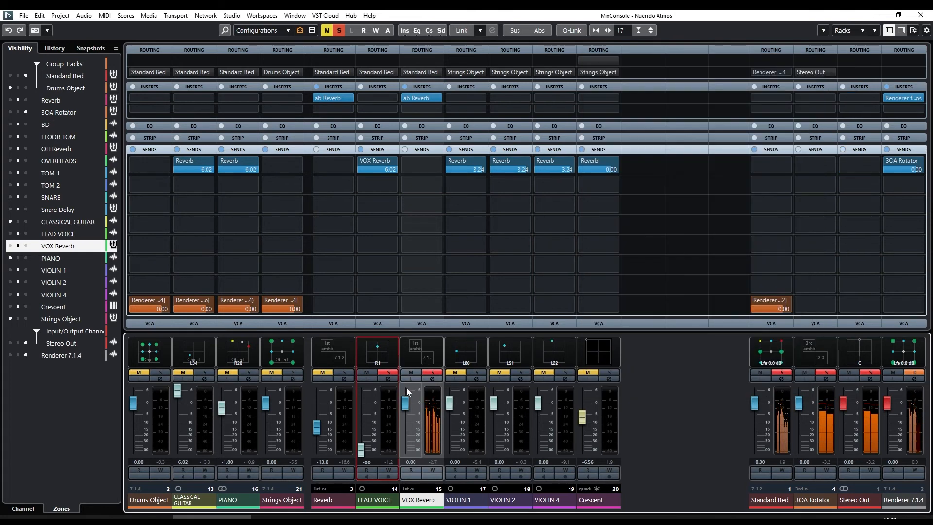
Step: Reset the LEAD VOICE level to 0.00 dB and set the VOX Reverb channel's level to -5.75 dB
{"action": "left_click", "coordinate": [363, 452], "text": "ctrl"}
{"action": "left_click_drag", "start_coordinate": [405, 407], "coordinate": [403, 410]}
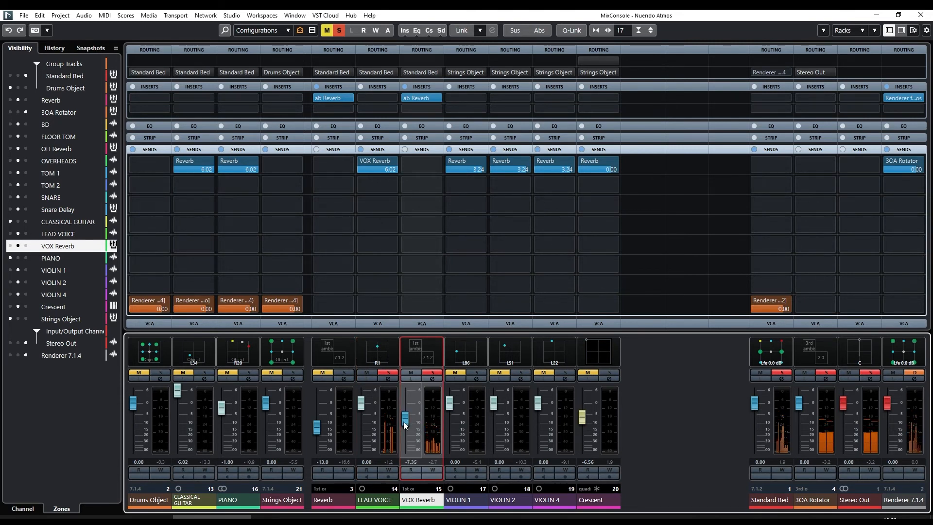
{"action": "left_click_drag", "start_coordinate": [404, 421], "coordinate": [403, 419]}
Step: Create a Dolby Atmos object from the LEAD VOICE track in ADM Authoring and place its channel in the mixer's left zone
{"action": "left_click", "coordinate": [374, 505]}
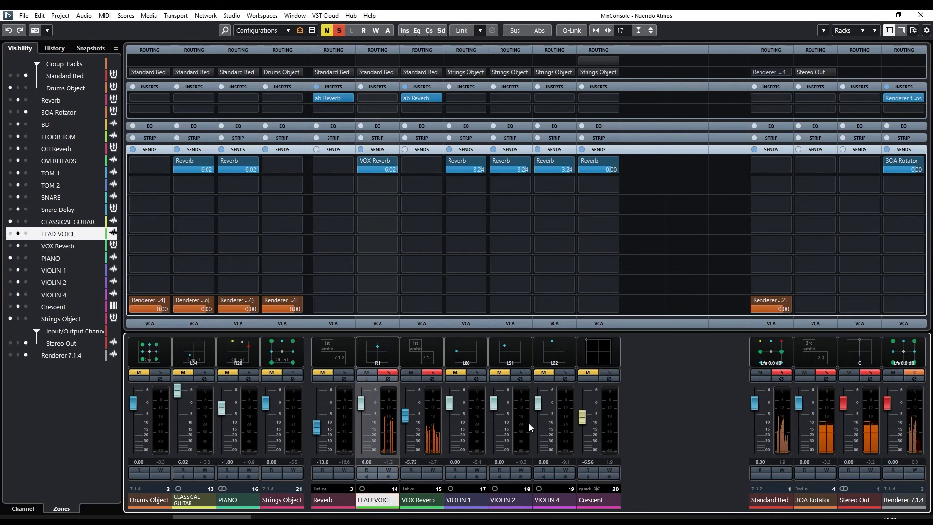
{"action": "left_click", "coordinate": [61, 15]}
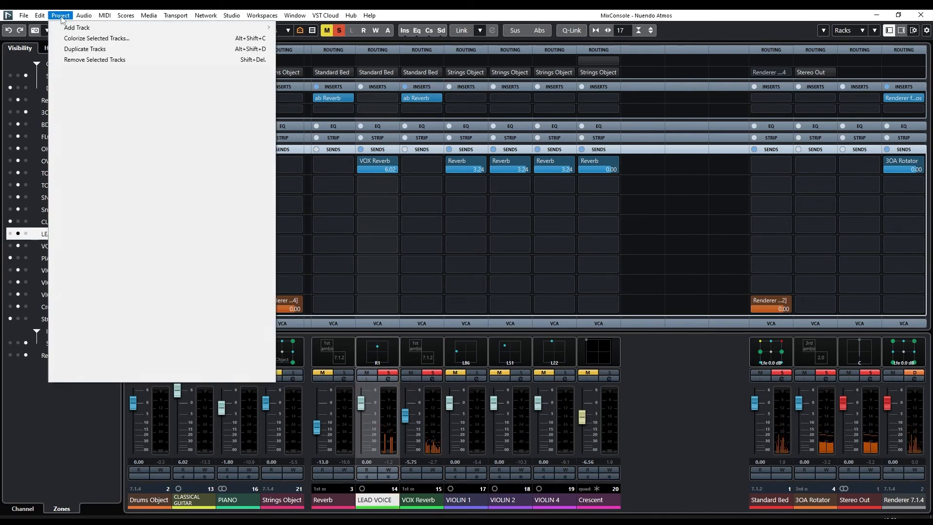
{"action": "left_click", "coordinate": [96, 138]}
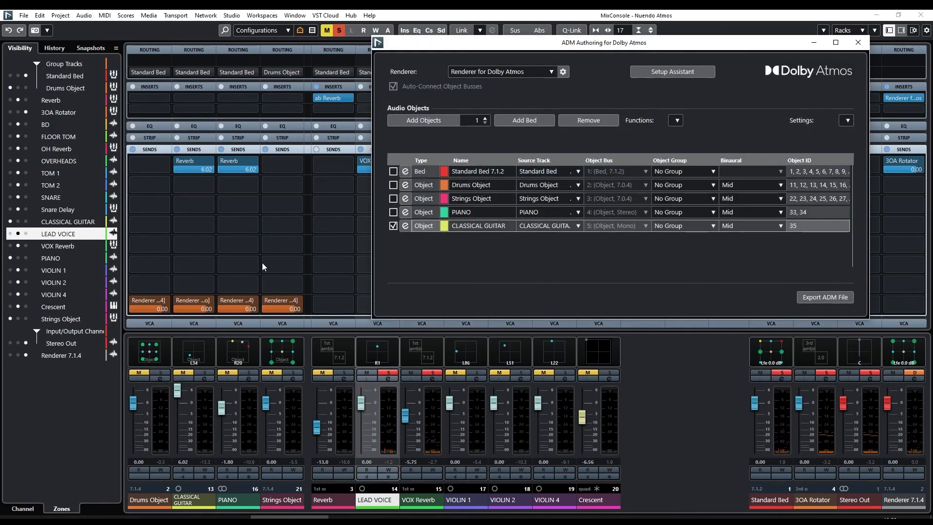
{"action": "left_click", "coordinate": [676, 121]}
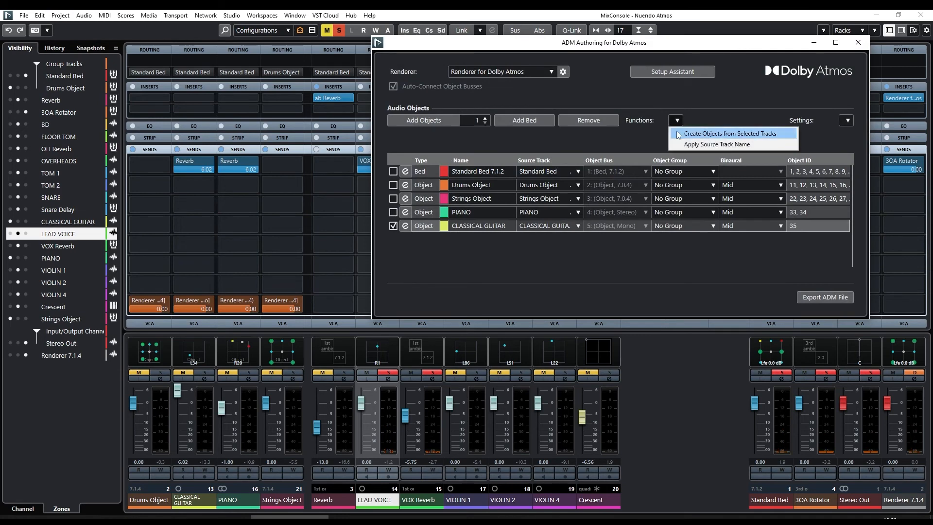
{"action": "left_click", "coordinate": [680, 134]}
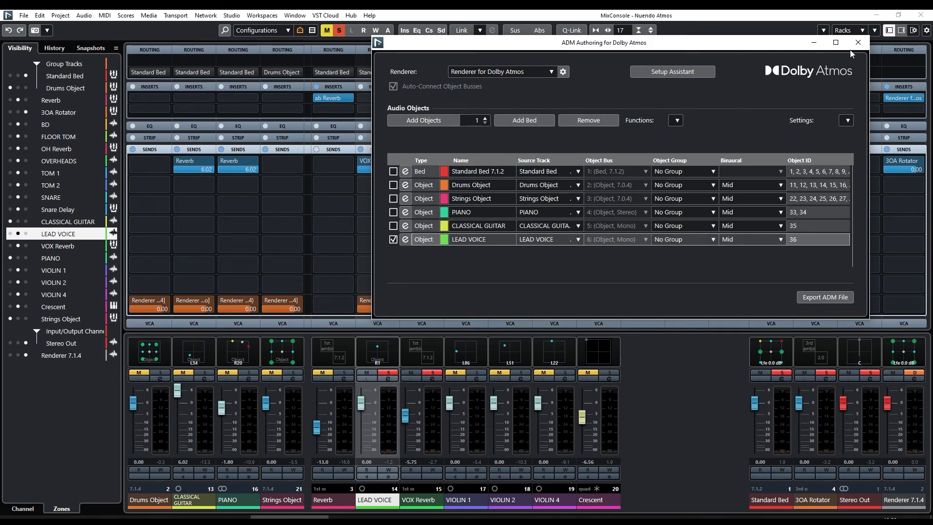
{"action": "left_click", "coordinate": [858, 42]}
{"action": "left_click", "coordinate": [10, 233]}
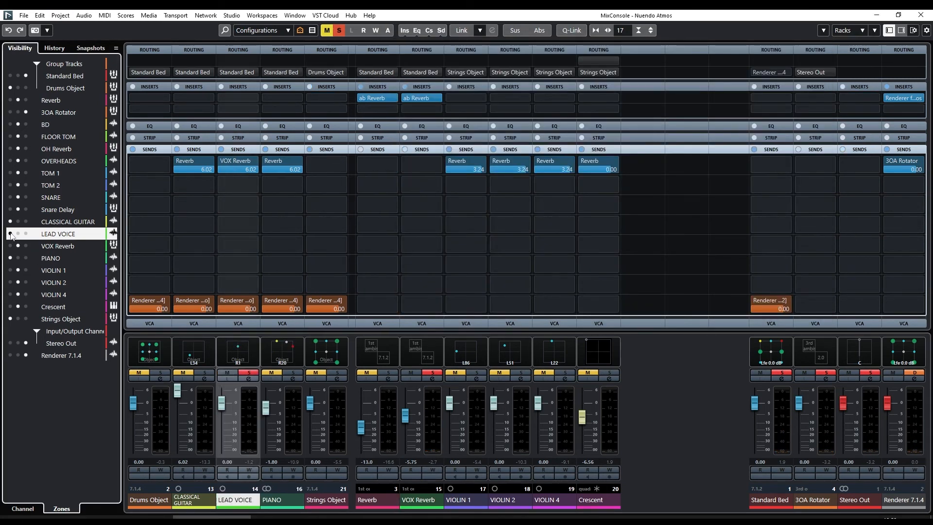
Step: Rename the CLASSICAL GUITAR, LEAD VOICE and PIANO channels as Gtr Object, Vox Object and Pno Object
{"action": "double_click", "coordinate": [194, 501]}
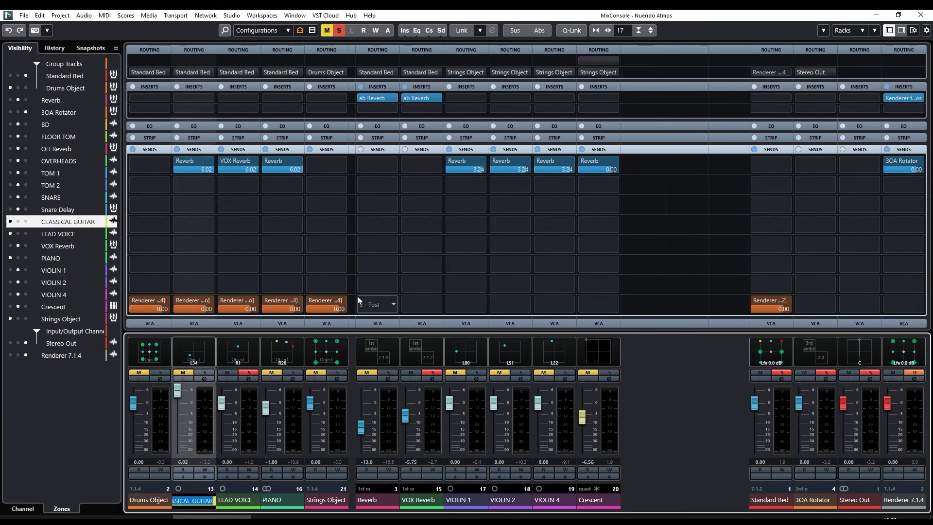
{"action": "type", "text": "Gtr Object"}
{"action": "key", "text": "Tab"}
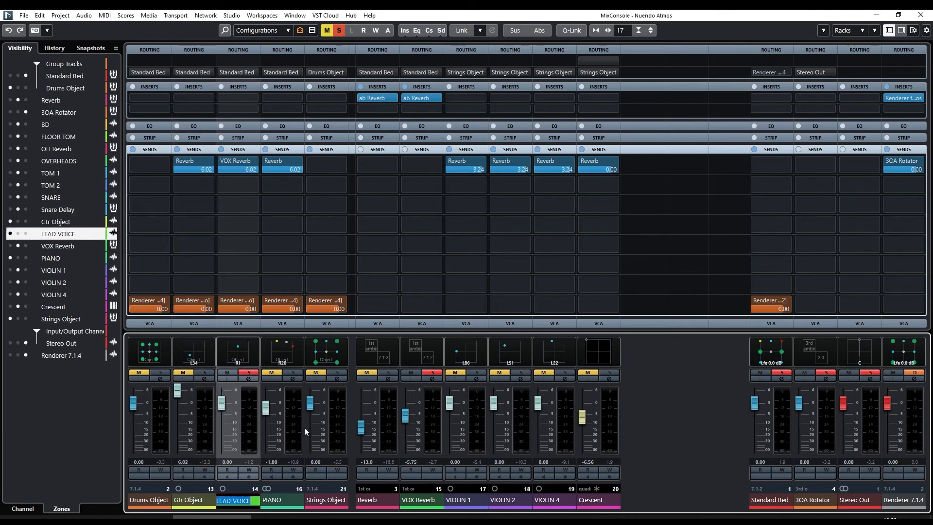
{"action": "type", "text": "Vox Object"}
{"action": "key", "text": "Return"}
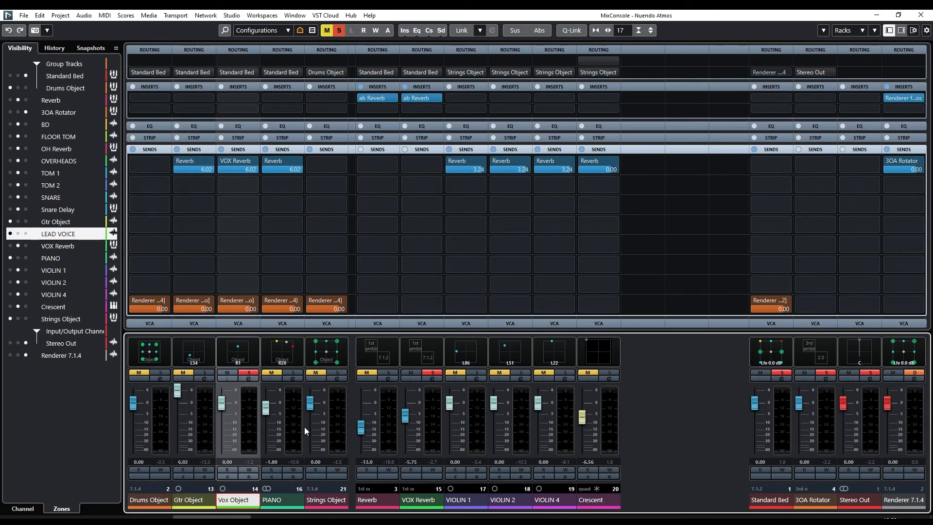
{"action": "double_click", "coordinate": [276, 500]}
{"action": "type", "text": "p"}
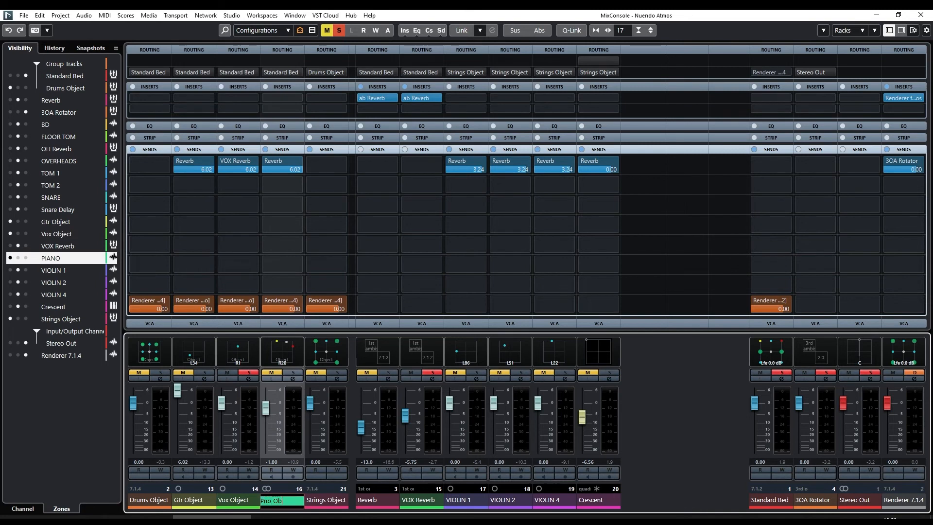
{"action": "type", "text": "no Object"}
{"action": "key", "text": "Return"}
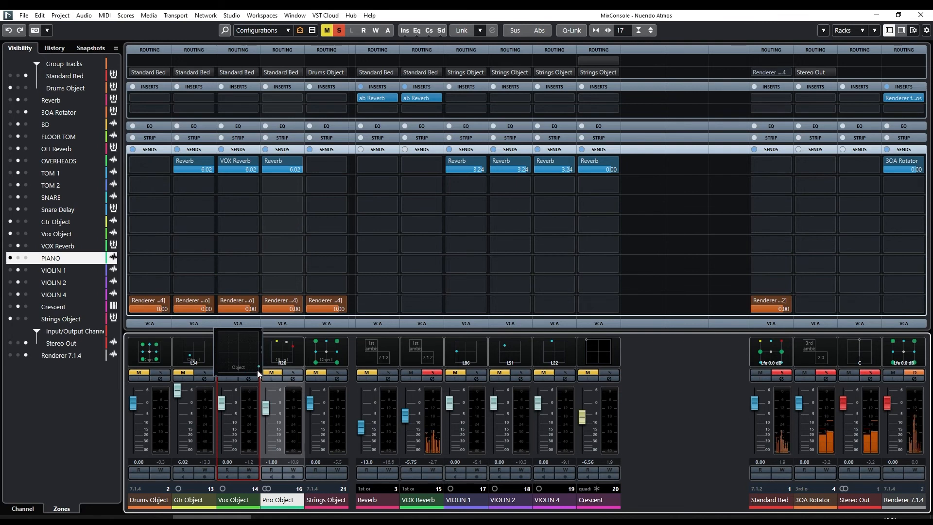
Step: Pan Vox Object near the centre at L4, and clear the mutes and solos on all channels
{"action": "left_click_drag", "start_coordinate": [257, 369], "coordinate": [234, 348]}
{"action": "left_click_drag", "start_coordinate": [235, 347], "coordinate": [235, 347]}
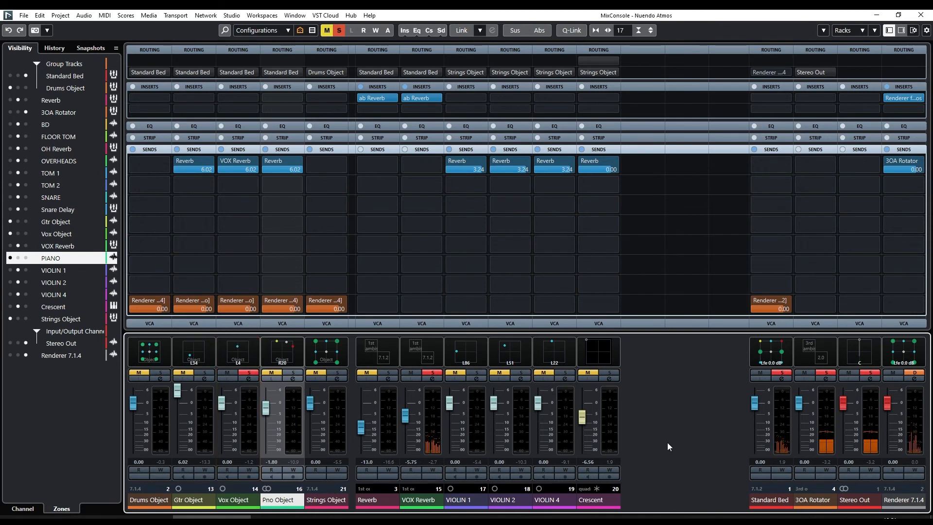
{"action": "left_click", "coordinate": [246, 373]}
{"action": "left_click", "coordinate": [228, 373]}
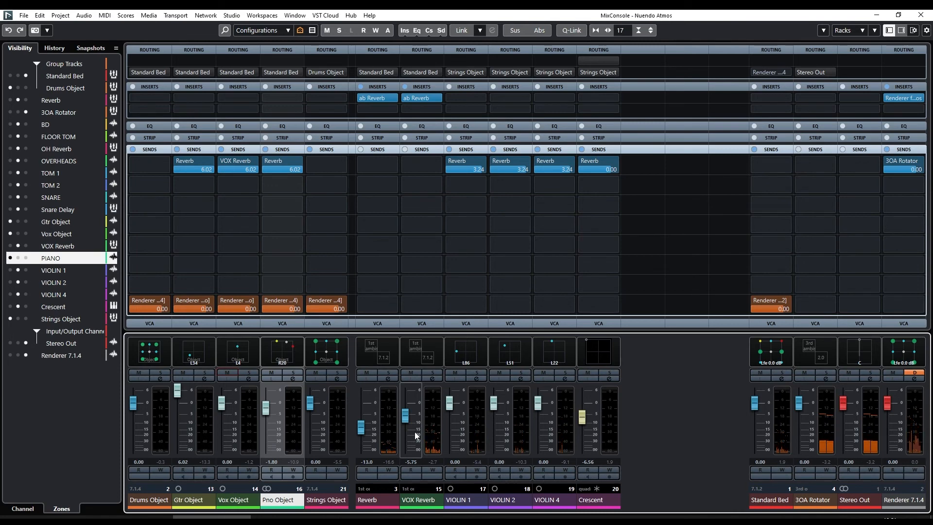
Step: Return to the project's beginning and play the full mix
{"action": "left_click", "coordinate": [921, 15]}
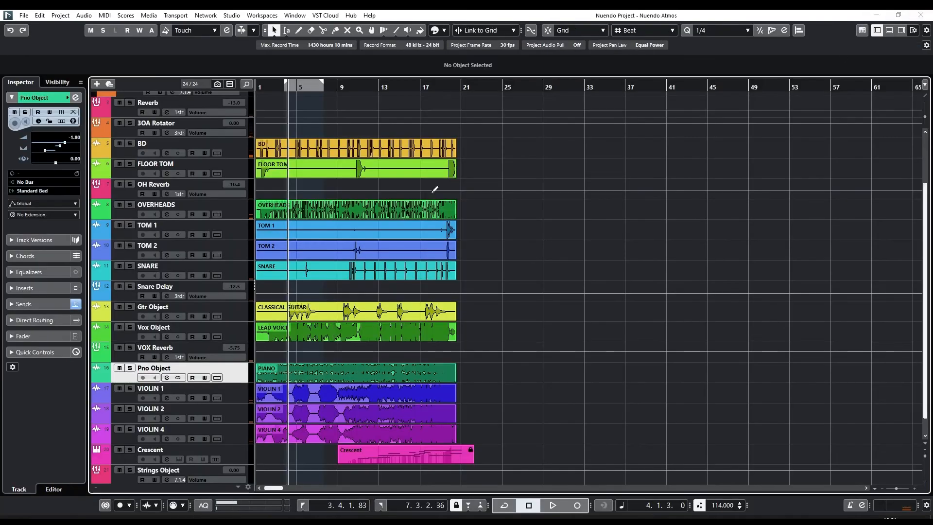
{"action": "key", "text": "period"}
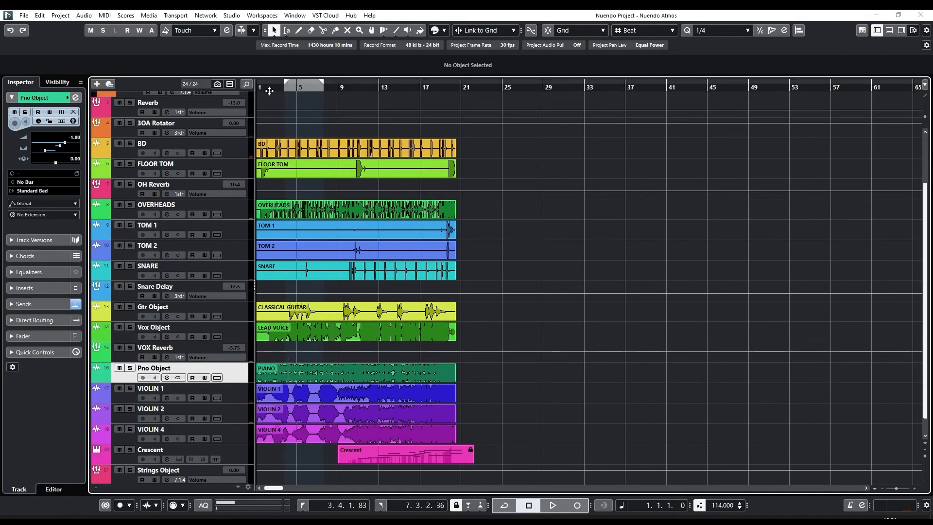
{"action": "key", "text": "space"}
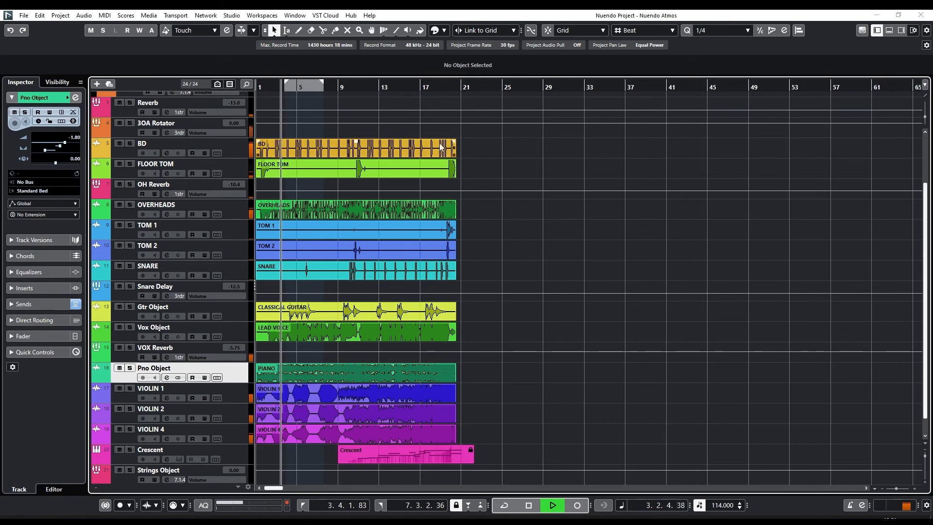
Step: Set the Vox Object level to 4.16 dB and the VOX Reverb level to -7.89 dB
{"action": "key", "text": "F3"}
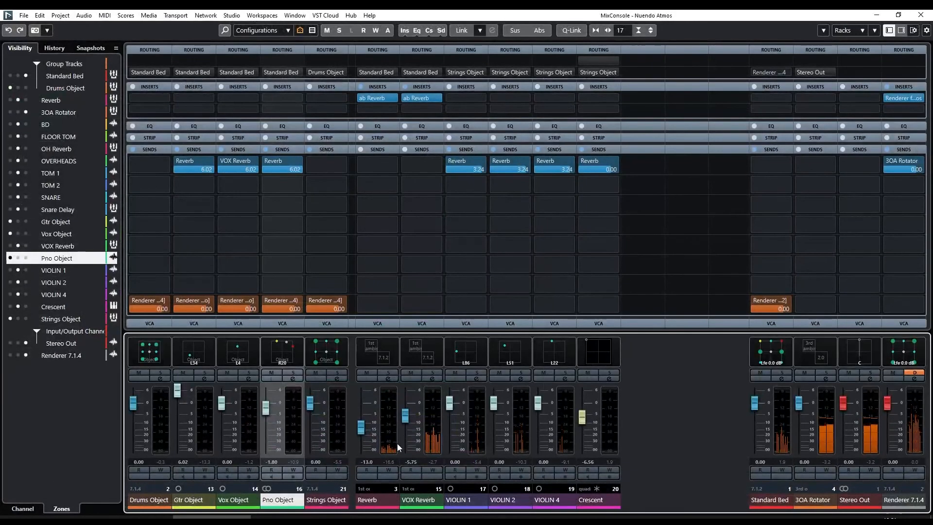
{"action": "left_click_drag", "start_coordinate": [405, 416], "coordinate": [401, 428]}
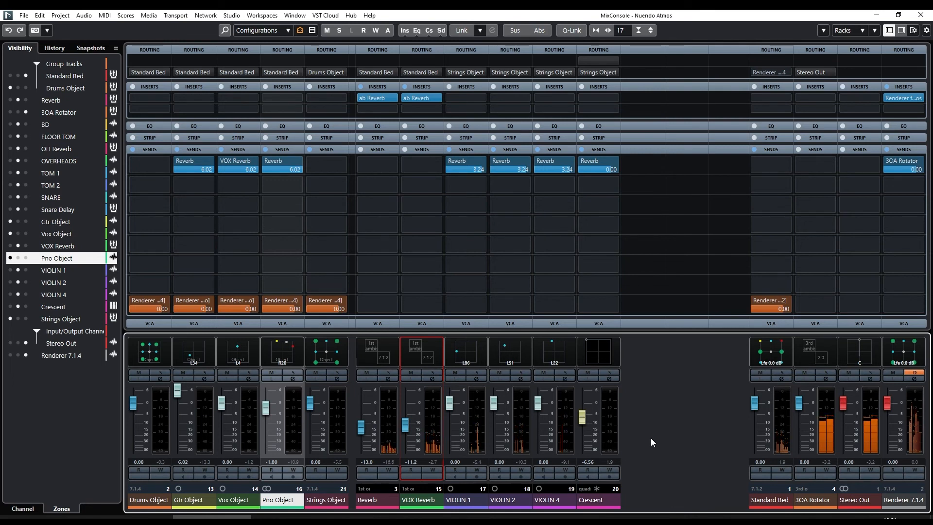
{"action": "left_click_drag", "start_coordinate": [225, 406], "coordinate": [225, 399]}
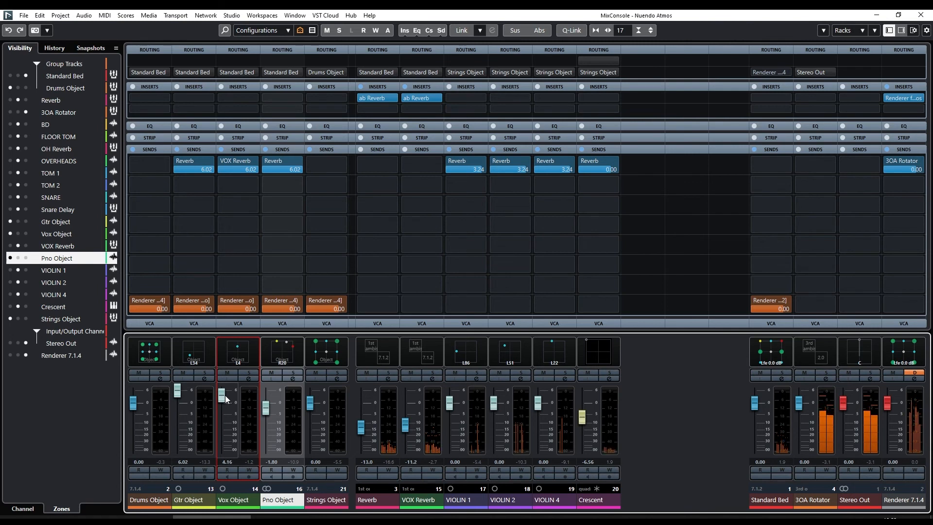
{"action": "left_click_drag", "start_coordinate": [405, 430], "coordinate": [403, 425]}
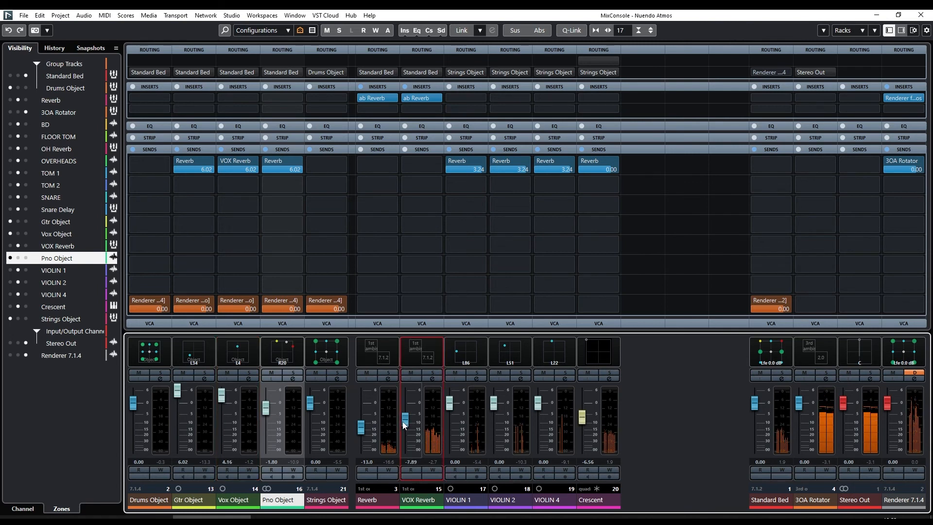
{"action": "left_click", "coordinate": [224, 401]}
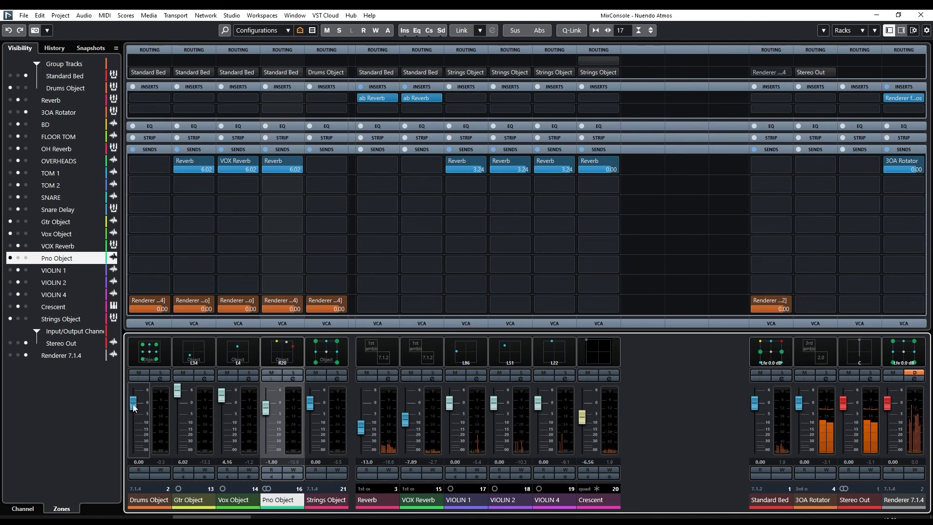
Step: Set the levels of Drums Object to 2.57 dB, Strings Object to -1.60, Pno Object to -0.17 and Crescent to -5.15
{"action": "left_click_drag", "start_coordinate": [134, 408], "coordinate": [136, 404]}
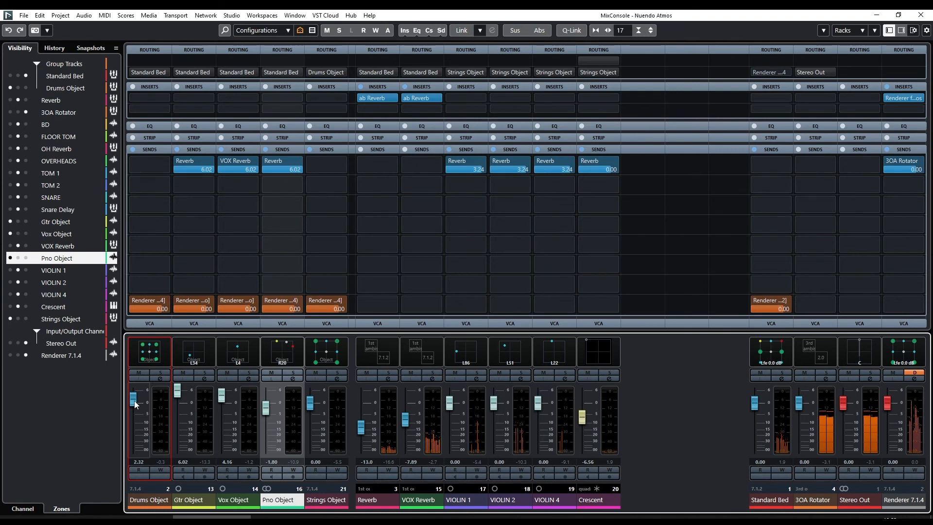
{"action": "left_click_drag", "start_coordinate": [134, 400], "coordinate": [135, 399]}
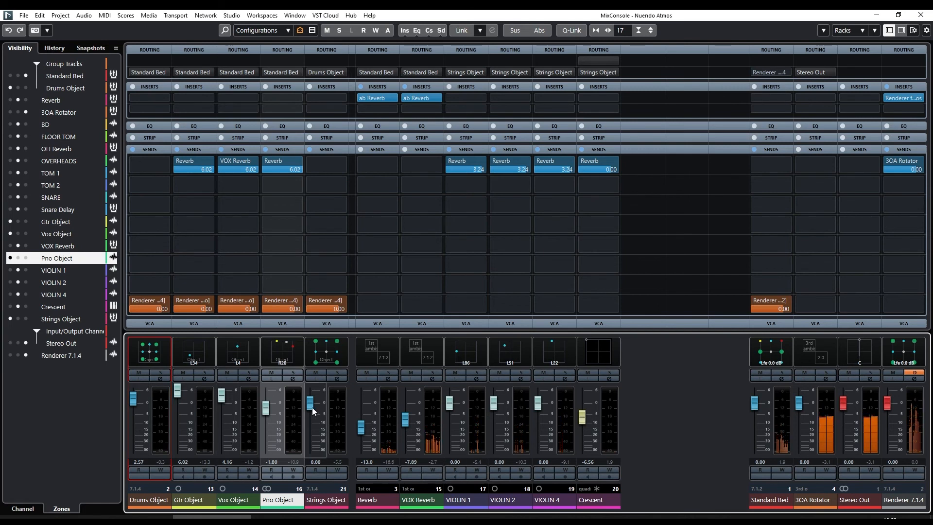
{"action": "left_click_drag", "start_coordinate": [312, 408], "coordinate": [311, 412]}
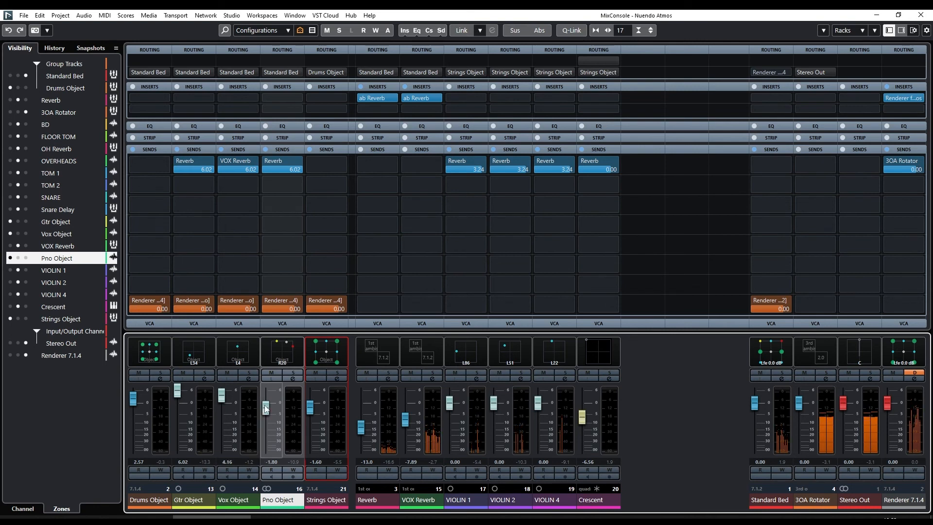
{"action": "left_click_drag", "start_coordinate": [266, 409], "coordinate": [267, 405]}
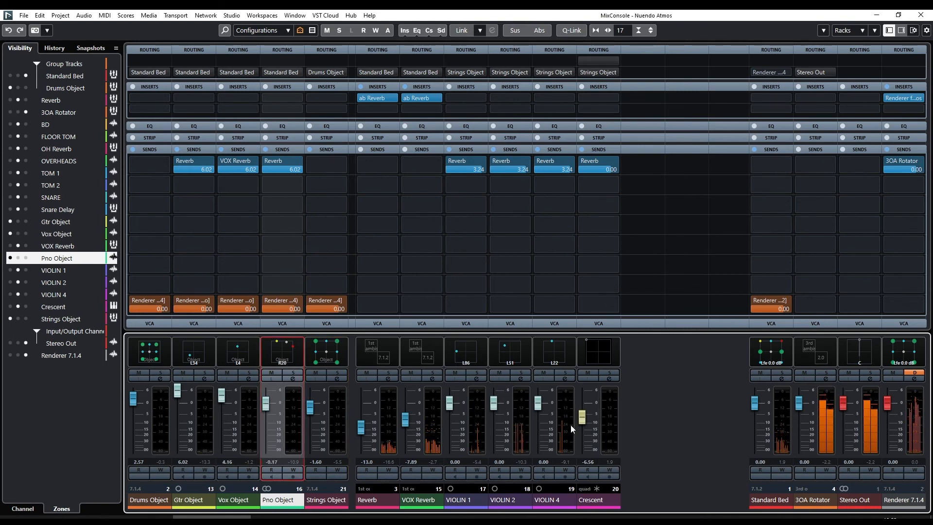
{"action": "left_click", "coordinate": [583, 421]}
{"action": "left_click_drag", "start_coordinate": [583, 424], "coordinate": [581, 423]}
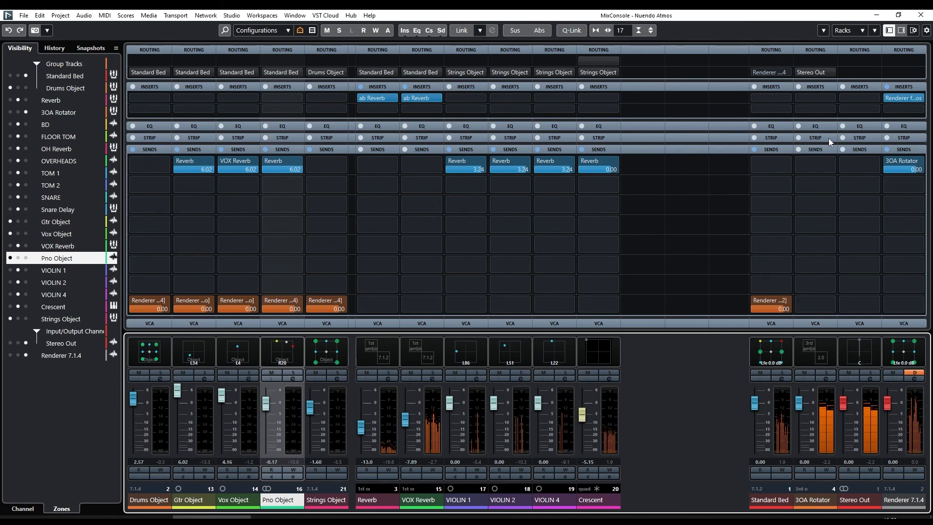
Step: Examine the Renderer for Dolby Atmos output levels, and open the 3OA Rotator's AmbiDecoder during playback
{"action": "left_click", "coordinate": [897, 98]}
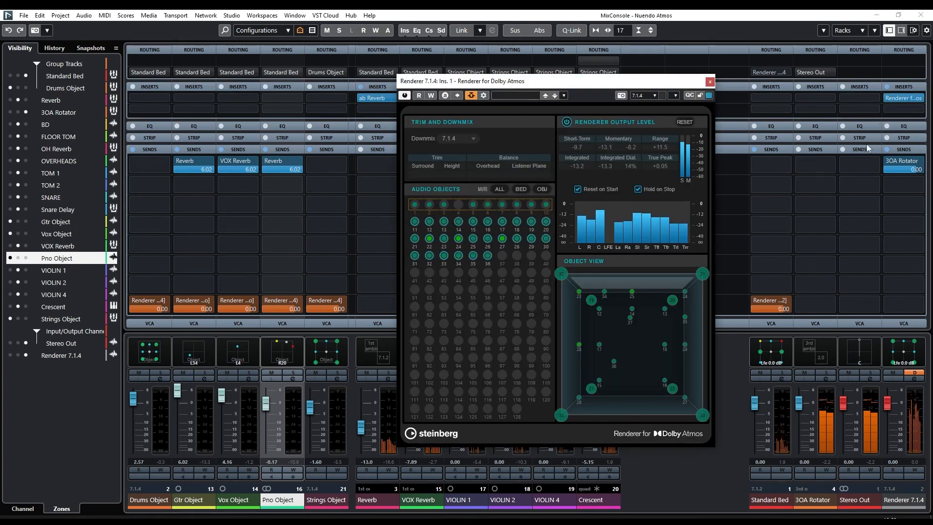
{"action": "key", "text": "space"}
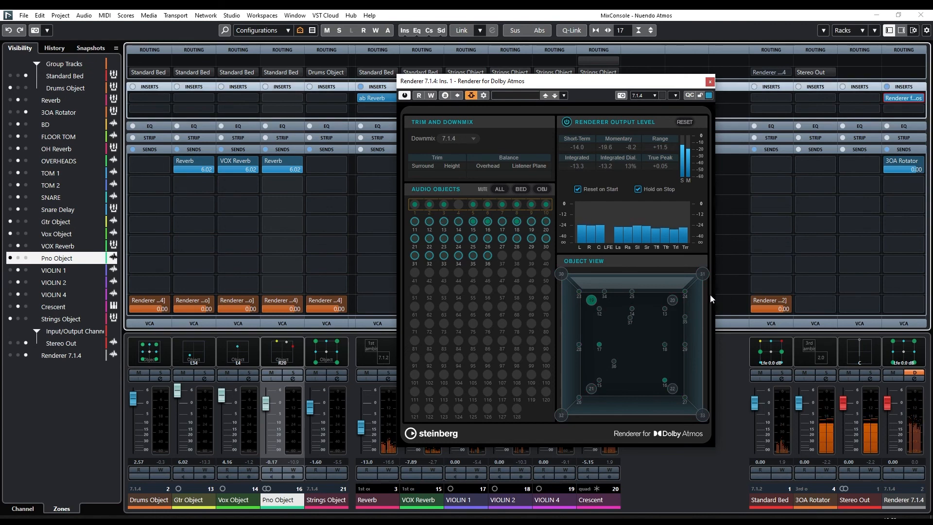
{"action": "double_click", "coordinate": [804, 351]}
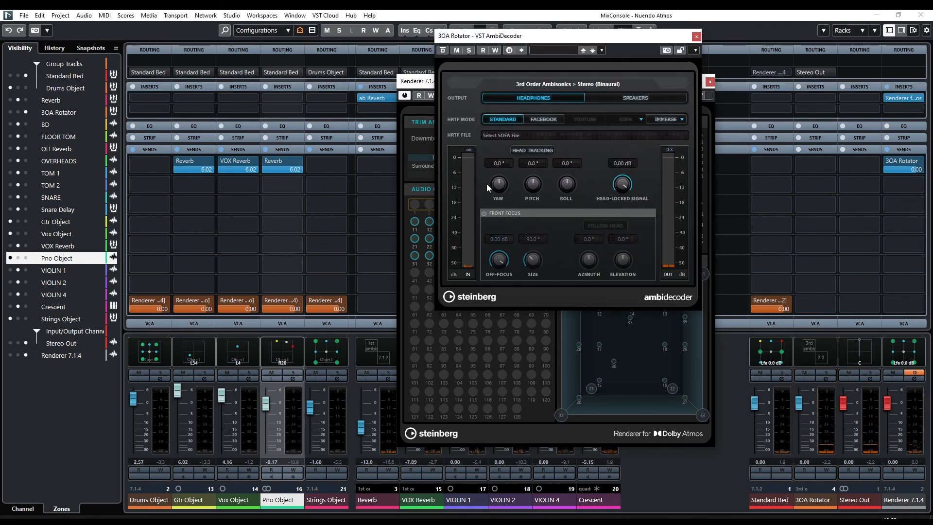
{"action": "key", "text": "space"}
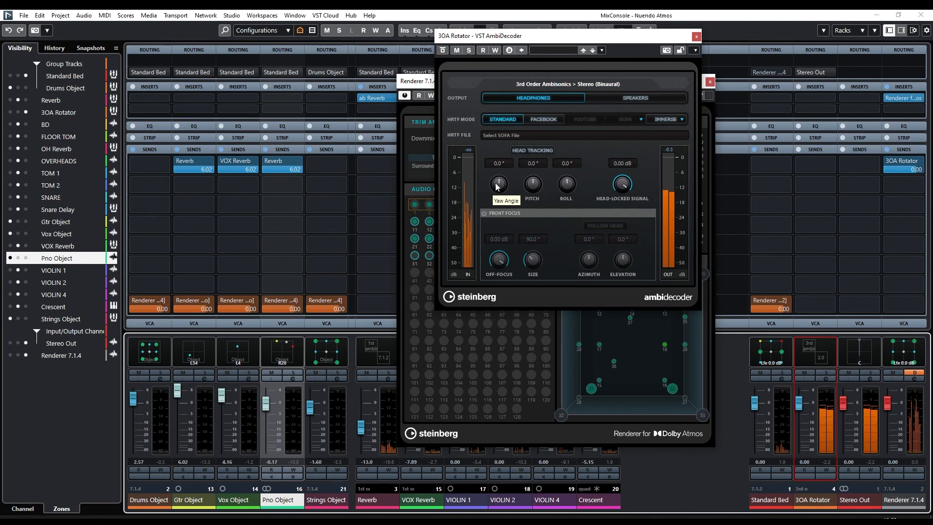
Step: Audition head-tracking rotation with the AmbiDecoder's yaw and pitch, resetting each to 0.0°
{"action": "left_click_drag", "start_coordinate": [496, 188], "coordinate": [521, 122]}
{"action": "left_click", "coordinate": [496, 189], "text": "ctrl"}
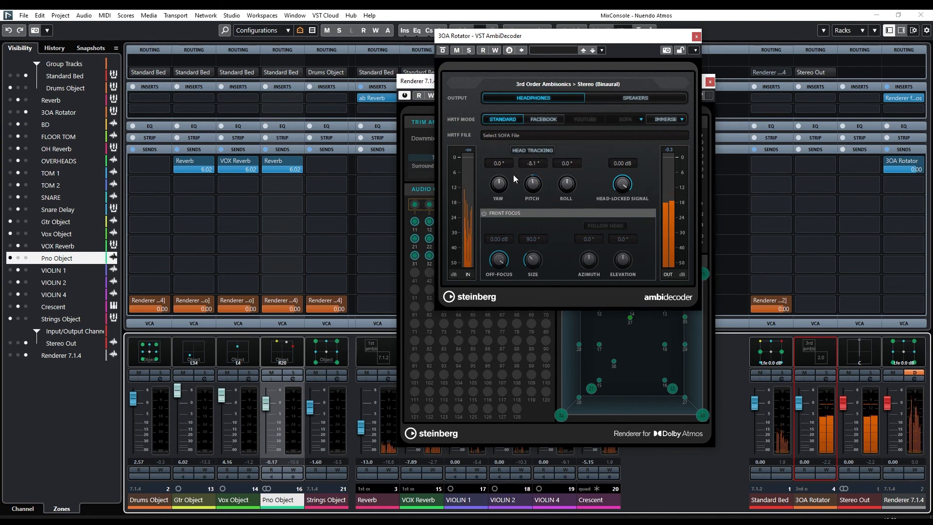
{"action": "mouse_move", "coordinate": [512, 190]}
{"action": "left_mouse_down"}
{"action": "mouse_move", "coordinate": [518, 225]}
{"action": "mouse_move", "coordinate": [521, 205]}
{"action": "left_mouse_up"}
{"action": "left_click", "coordinate": [532, 191], "text": "ctrl"}
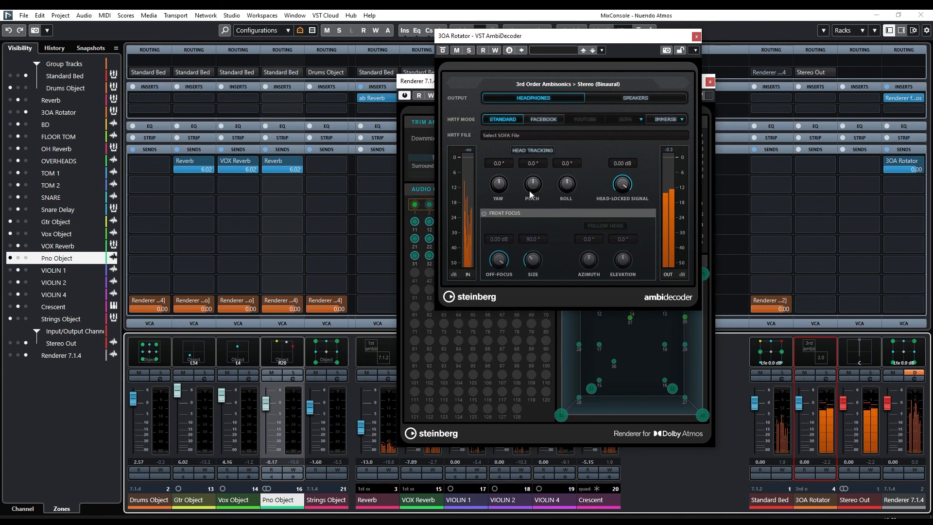
Step: Close the AmbiDecoder and Renderer windows and play the mix again
{"action": "left_click", "coordinate": [696, 36]}
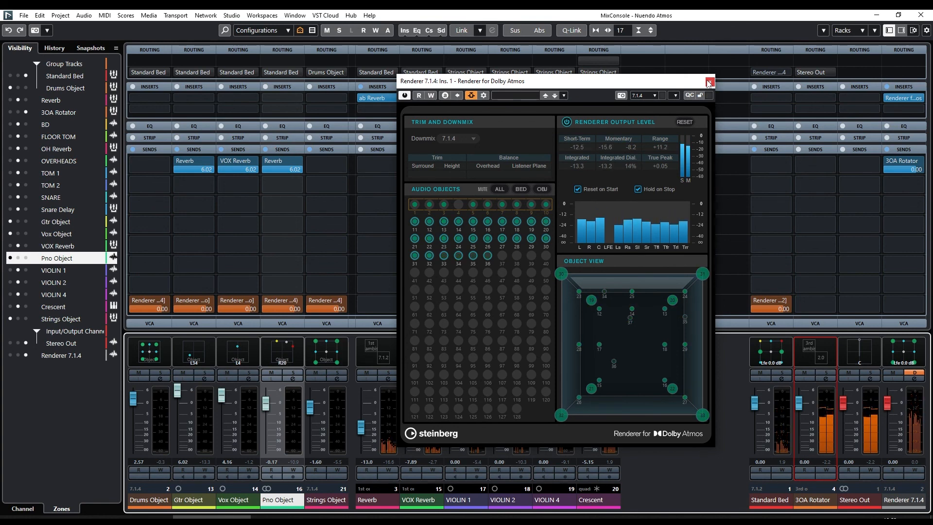
{"action": "left_click", "coordinate": [708, 82]}
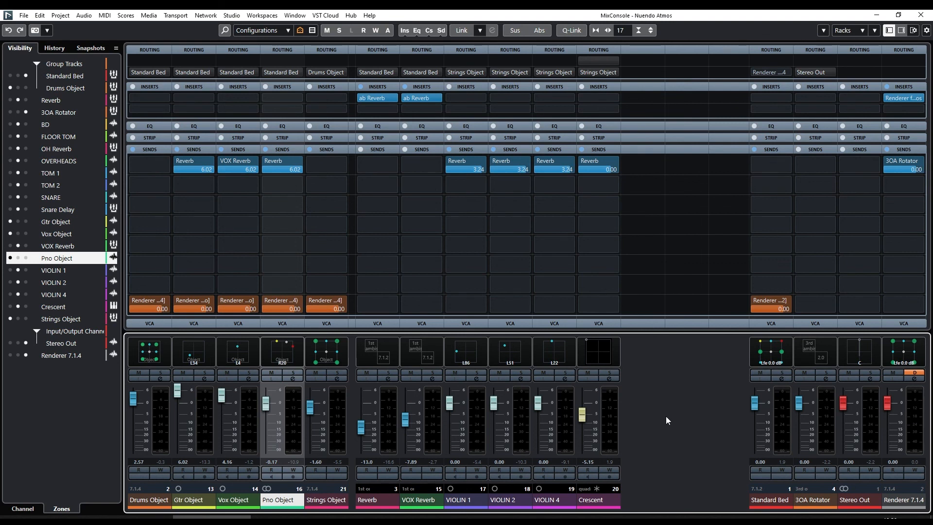
{"action": "key", "text": "space"}
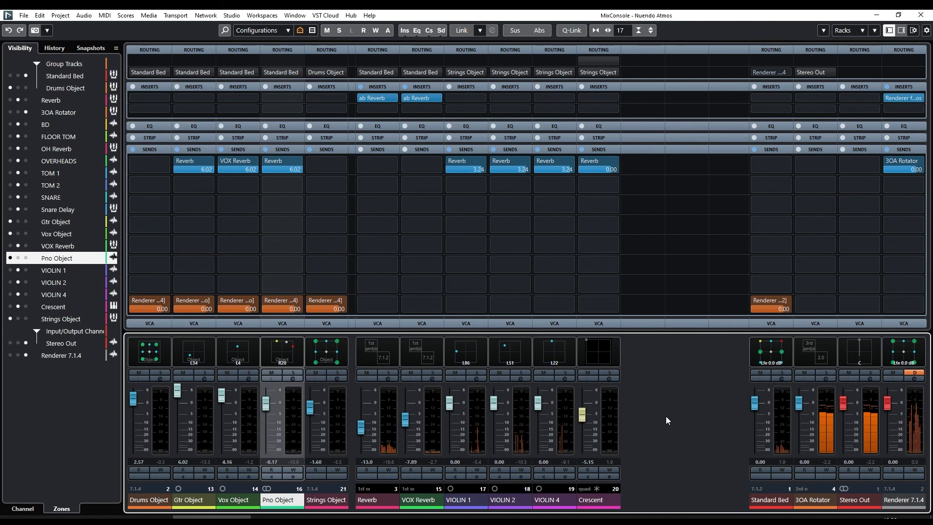